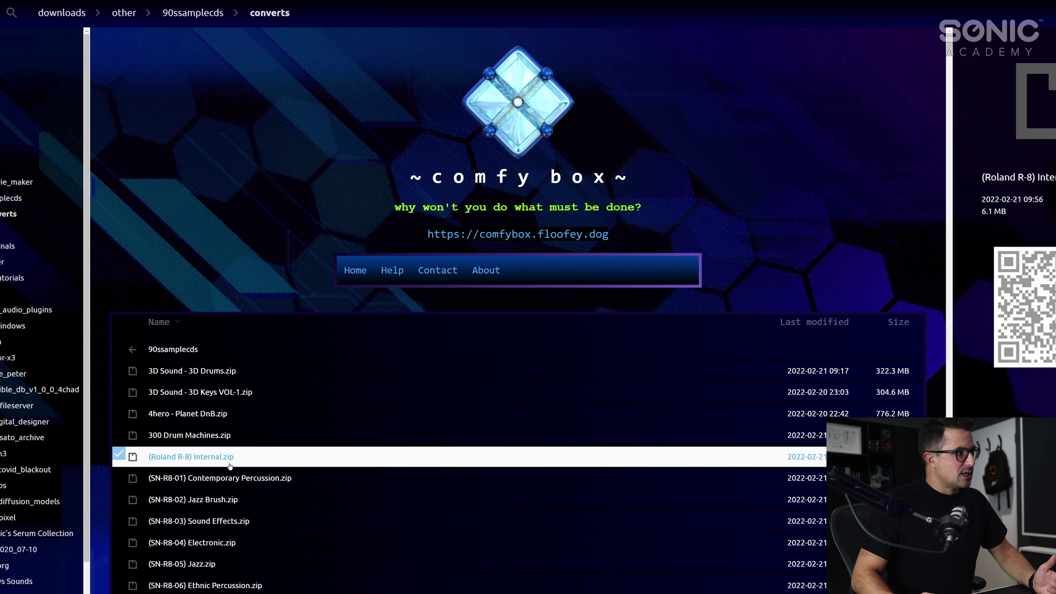
Step: Look through the 90s sample CD archives in the converts folder, from the first entries to the Xsample volumes
{"action": "scroll", "coordinate": [246, 452], "scroll_direction": "down", "scroll_amount": 4}
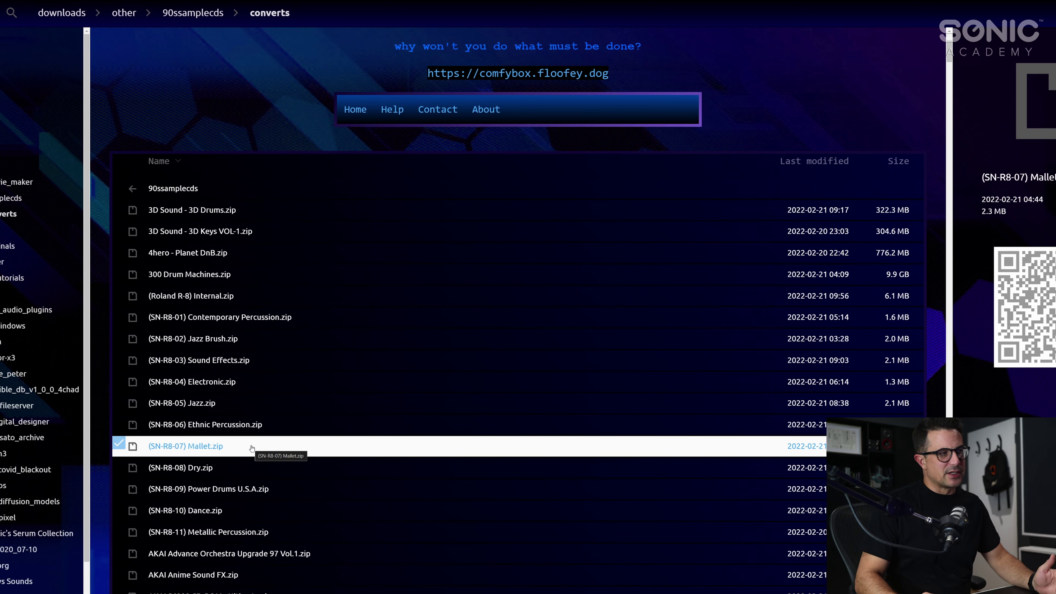
{"action": "scroll", "coordinate": [290, 462], "scroll_direction": "down", "scroll_amount": 3}
{"action": "scroll", "coordinate": [290, 462], "scroll_direction": "down", "scroll_amount": 4}
{"action": "scroll", "coordinate": [318, 528], "scroll_direction": "down", "scroll_amount": 10}
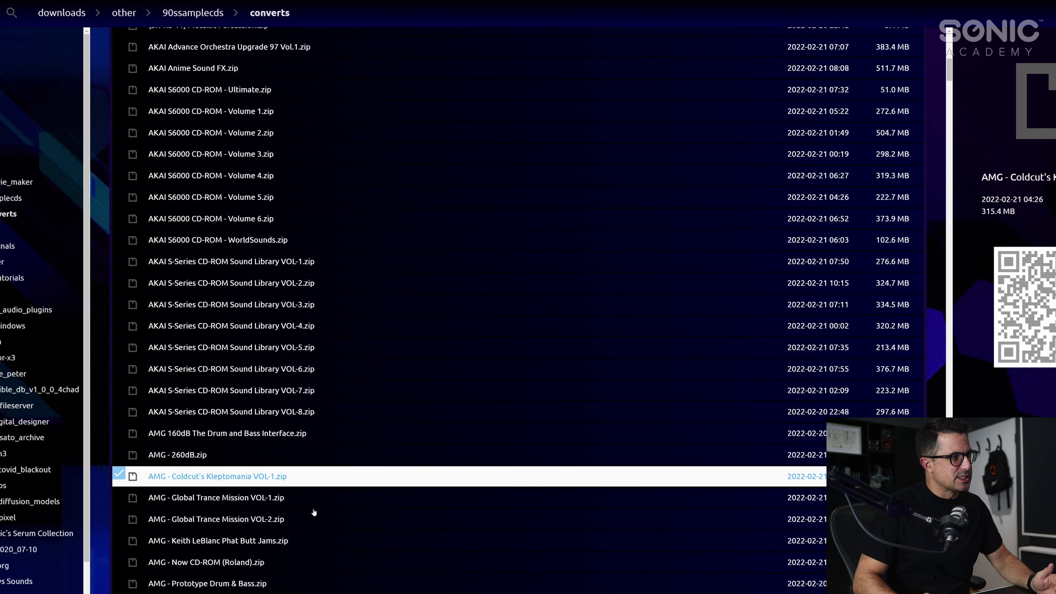
{"action": "scroll", "coordinate": [240, 496], "scroll_direction": "down", "scroll_amount": 9}
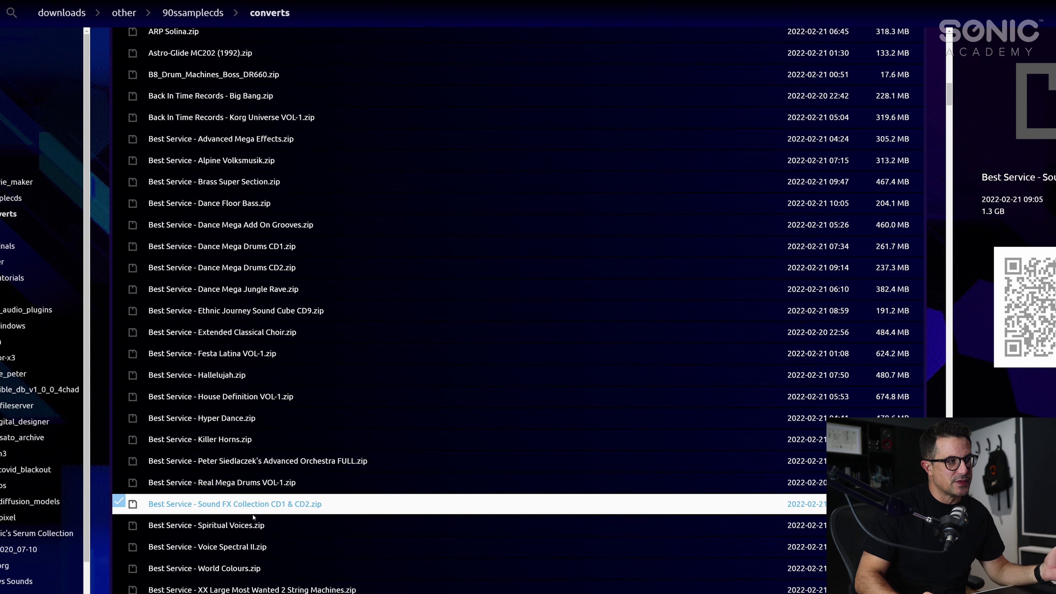
{"action": "scroll", "coordinate": [257, 511], "scroll_direction": "down", "scroll_amount": 3}
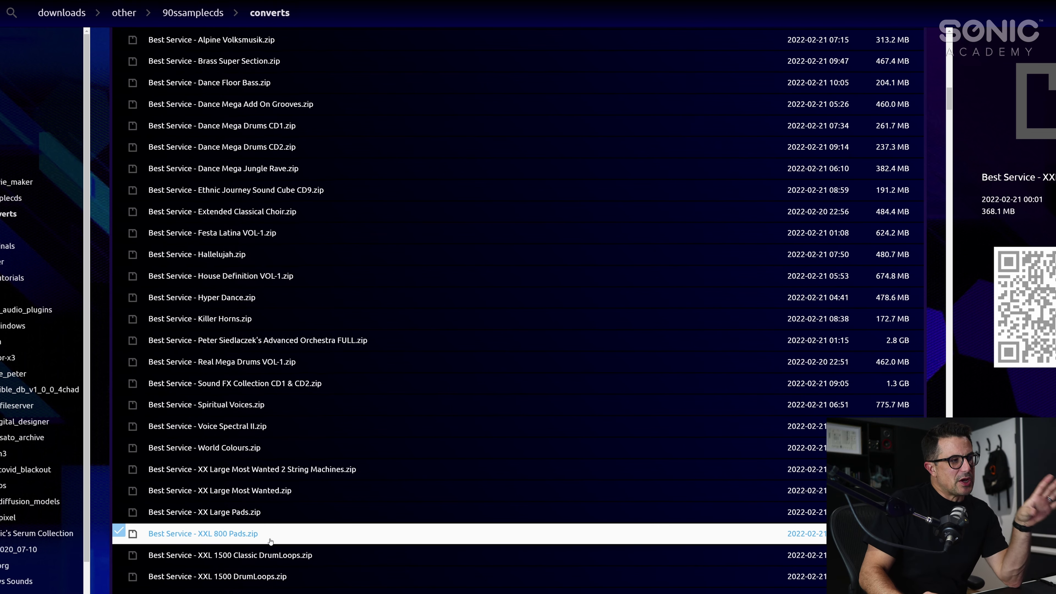
{"action": "scroll", "coordinate": [270, 540], "scroll_direction": "down", "scroll_amount": 4}
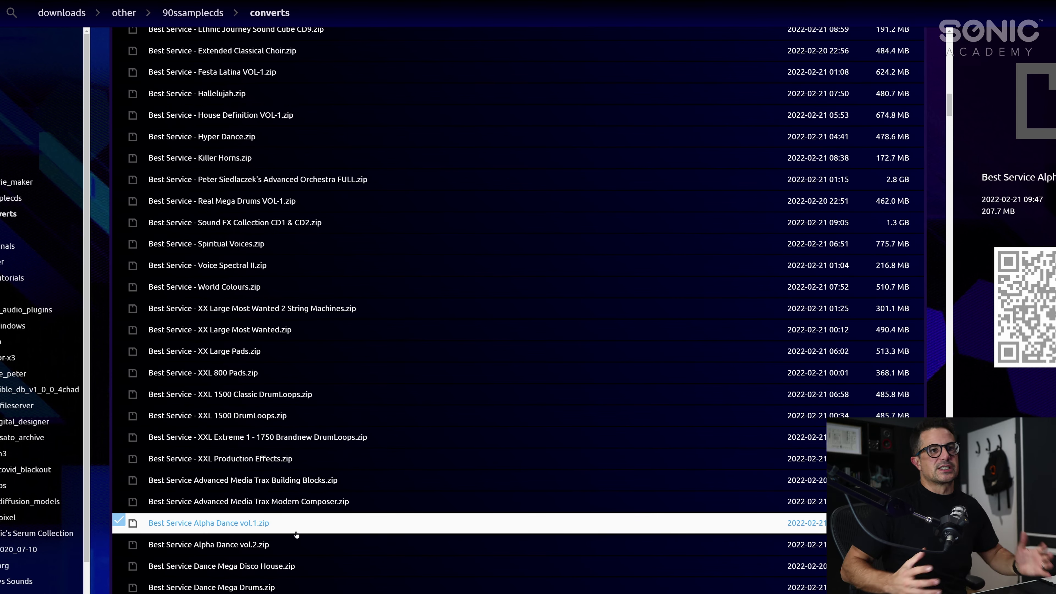
{"action": "scroll", "coordinate": [266, 507], "scroll_direction": "down", "scroll_amount": 7}
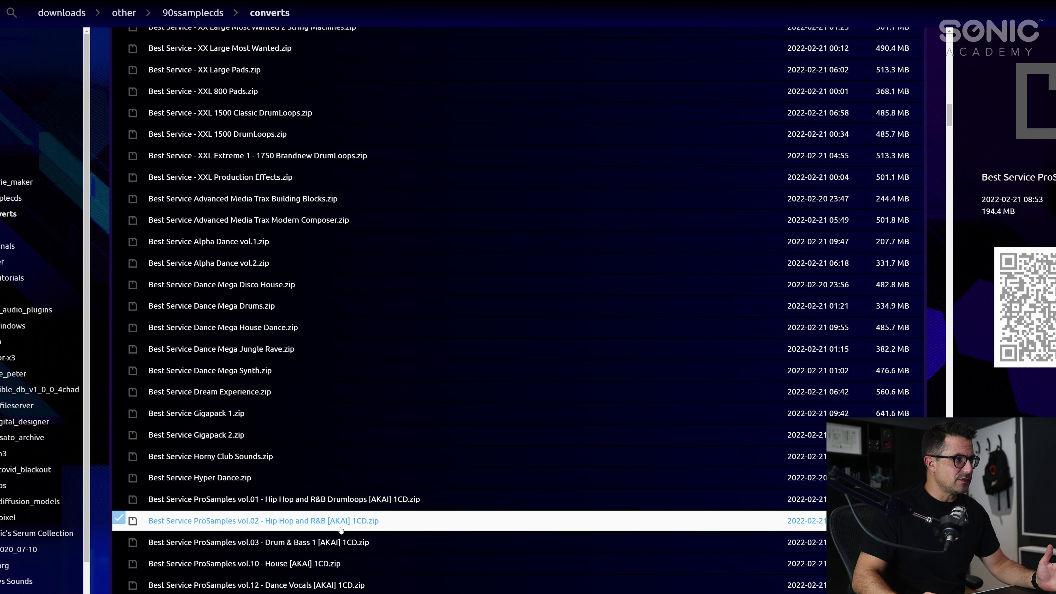
{"action": "scroll", "coordinate": [280, 272], "scroll_direction": "up", "scroll_amount": 5}
{"action": "scroll", "coordinate": [281, 272], "scroll_direction": "up", "scroll_amount": 20}
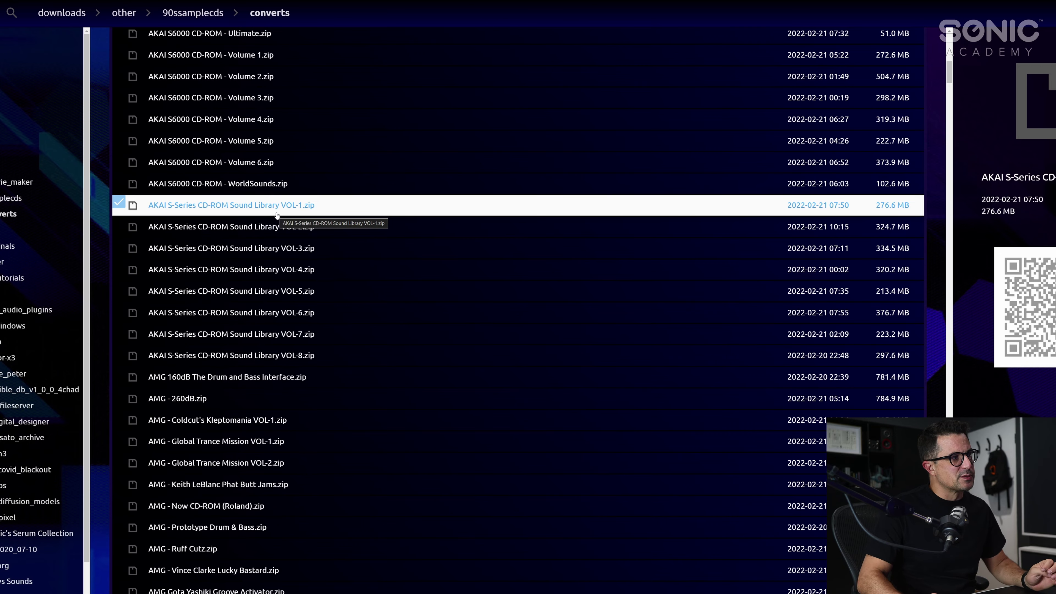
{"action": "scroll", "coordinate": [249, 295], "scroll_direction": "down", "scroll_amount": 20}
{"action": "scroll", "coordinate": [434, 373], "scroll_direction": "down", "scroll_amount": 20}
{"action": "left_click_drag", "start_coordinate": [949, 163], "coordinate": [950, 292]}
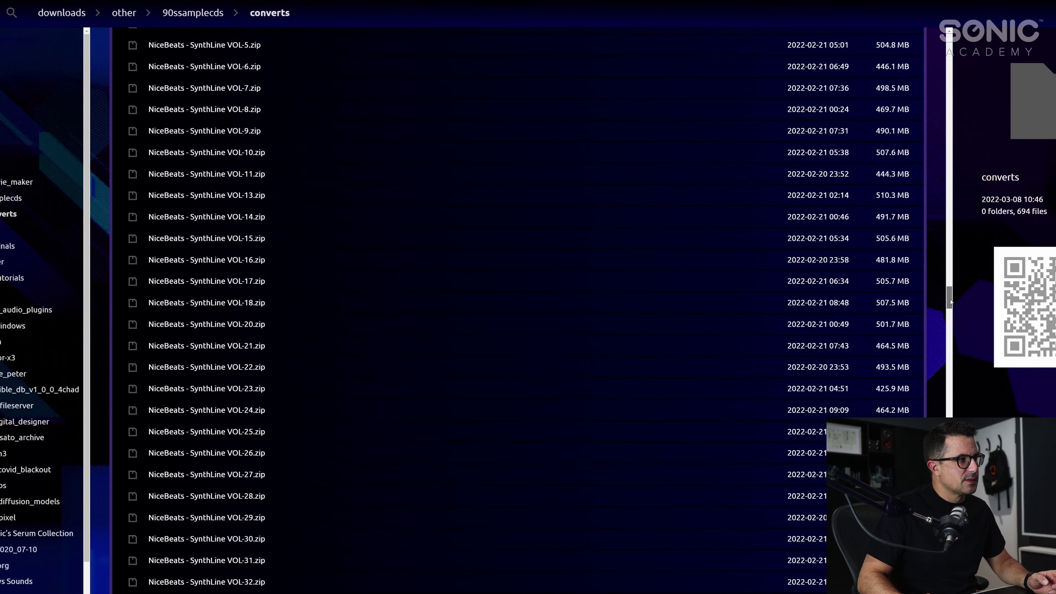
{"action": "left_click_drag", "start_coordinate": [949, 328], "coordinate": [944, 441]}
{"action": "scroll", "coordinate": [254, 384], "scroll_direction": "down", "scroll_amount": 3}
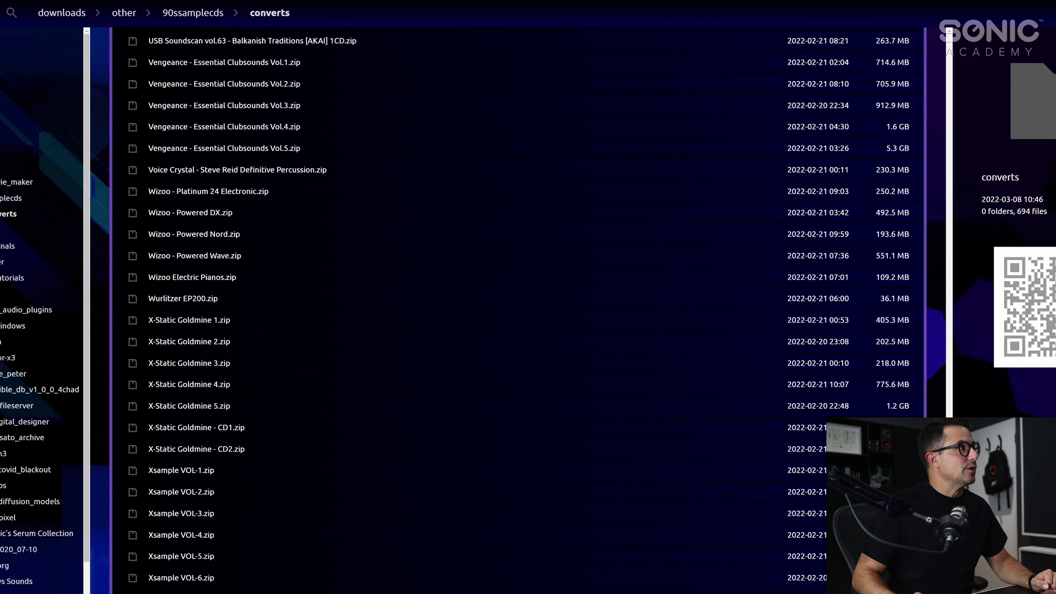
Step: Switch to Bitwig Studio and browse Samples + Clips, showing the contents of the XEc_AudioCD folder
{"action": "key", "text": "alt+Tab"}
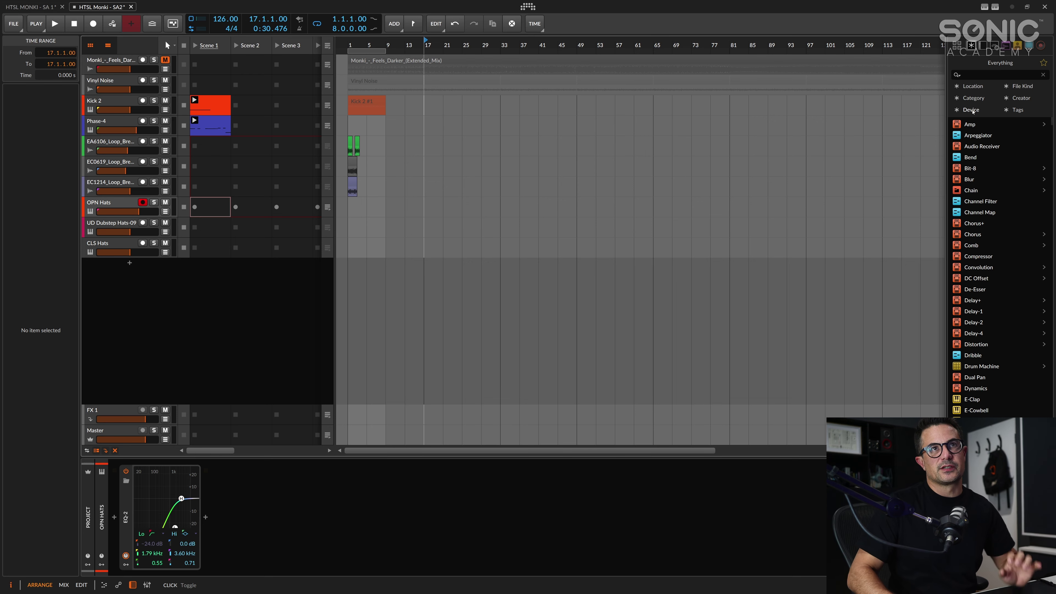
{"action": "left_click", "coordinate": [980, 75]}
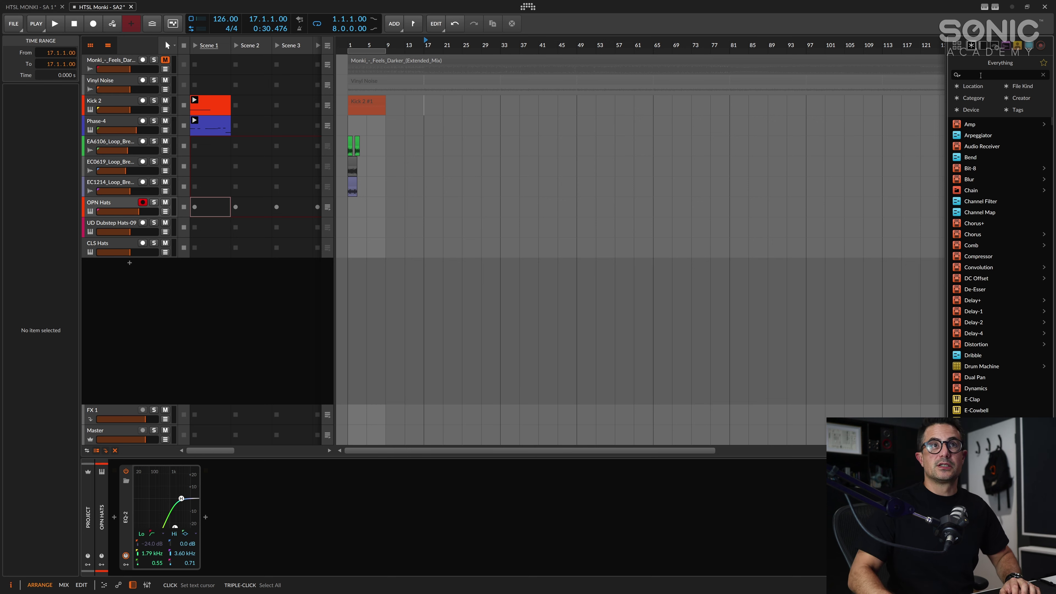
{"action": "left_click", "coordinate": [1006, 45]}
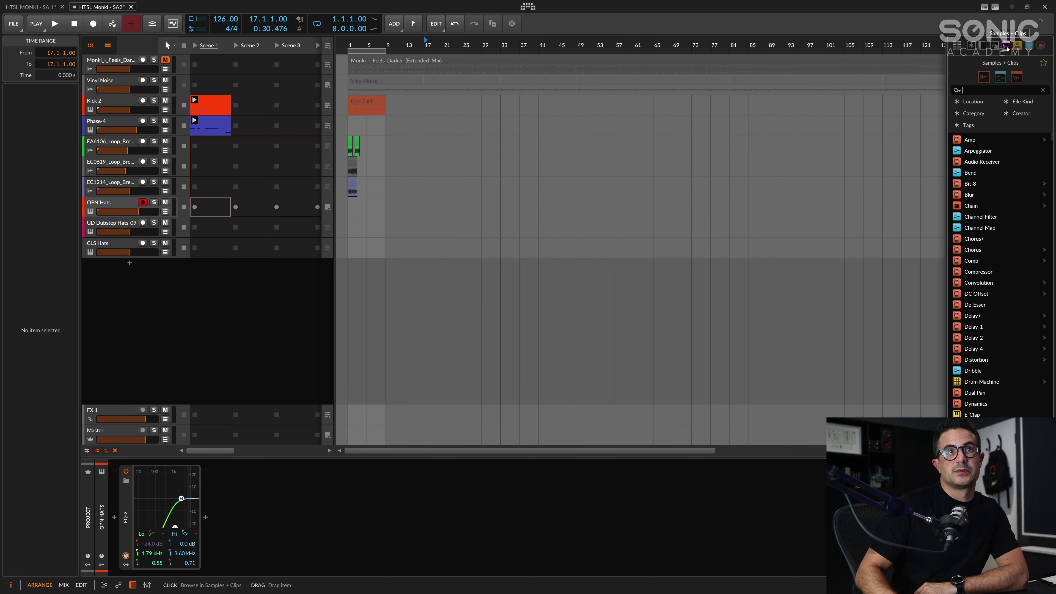
{"action": "left_click", "coordinate": [1006, 184]}
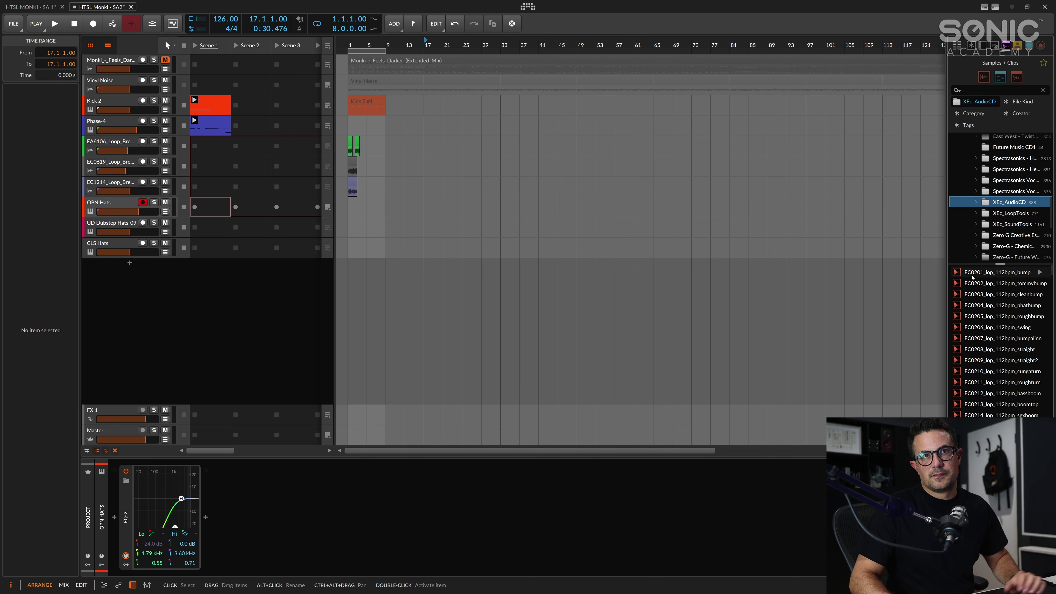
Step: Audition 112 bpm loops in the XEc_AudioCD folder, such as roughbump and sexboom, and look further down its loop list
{"action": "left_click", "coordinate": [997, 316]}
{"action": "left_click", "coordinate": [1002, 415]}
{"action": "scroll", "coordinate": [1002, 414], "scroll_direction": "down", "scroll_amount": 4}
{"action": "scroll", "coordinate": [1001, 341], "scroll_direction": "down", "scroll_amount": 6}
{"action": "scroll", "coordinate": [970, 290], "scroll_direction": "down", "scroll_amount": 20}
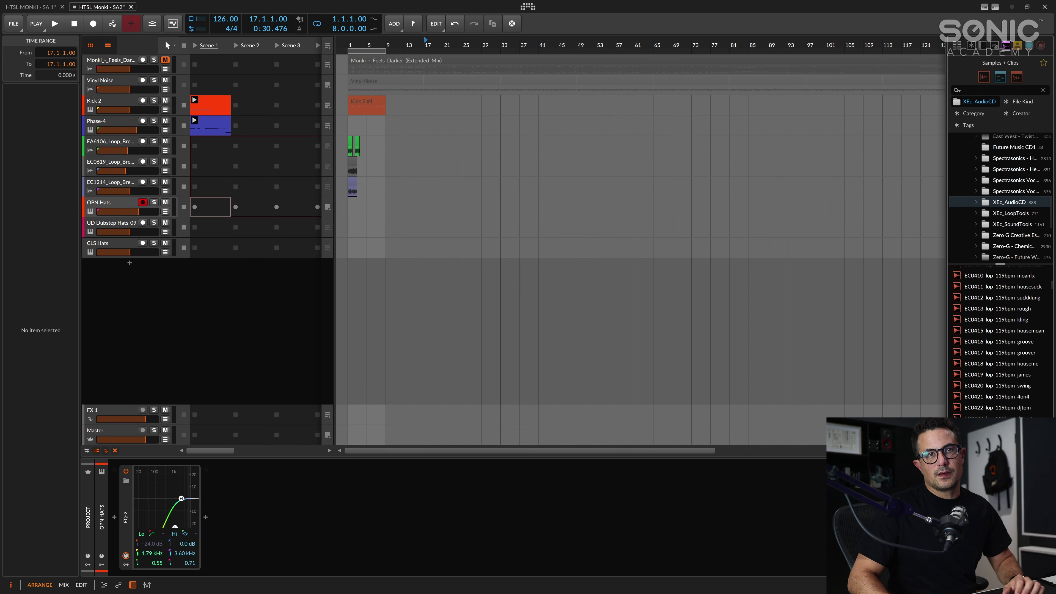
Step: Show the XEc_SoundTools folder and audition its chord and synth sounds, including EA6822_snd_subset
{"action": "left_click", "coordinate": [1012, 223]}
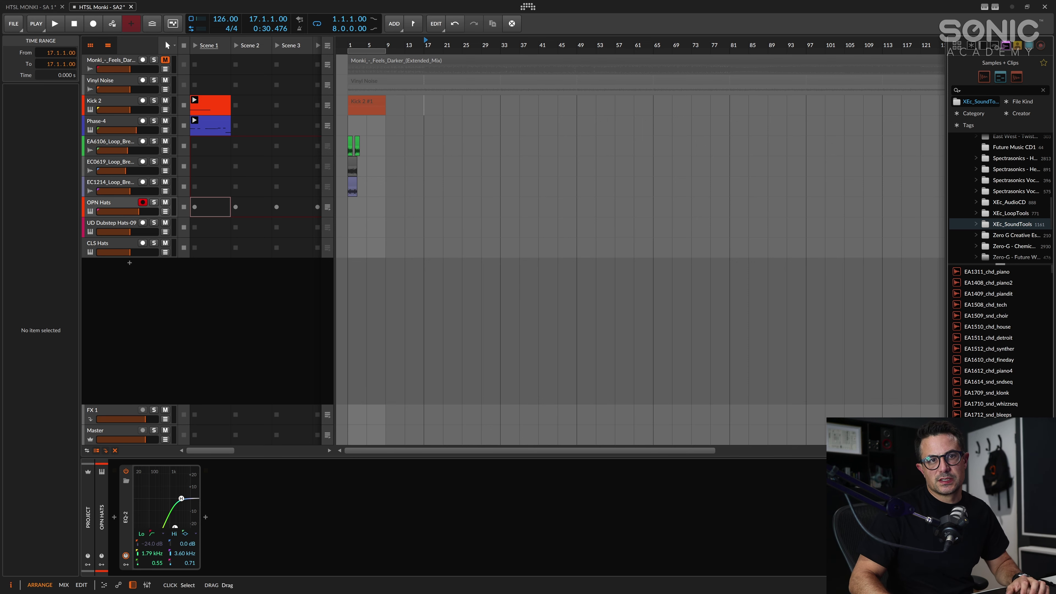
{"action": "scroll", "coordinate": [951, 354], "scroll_direction": "down", "scroll_amount": 8}
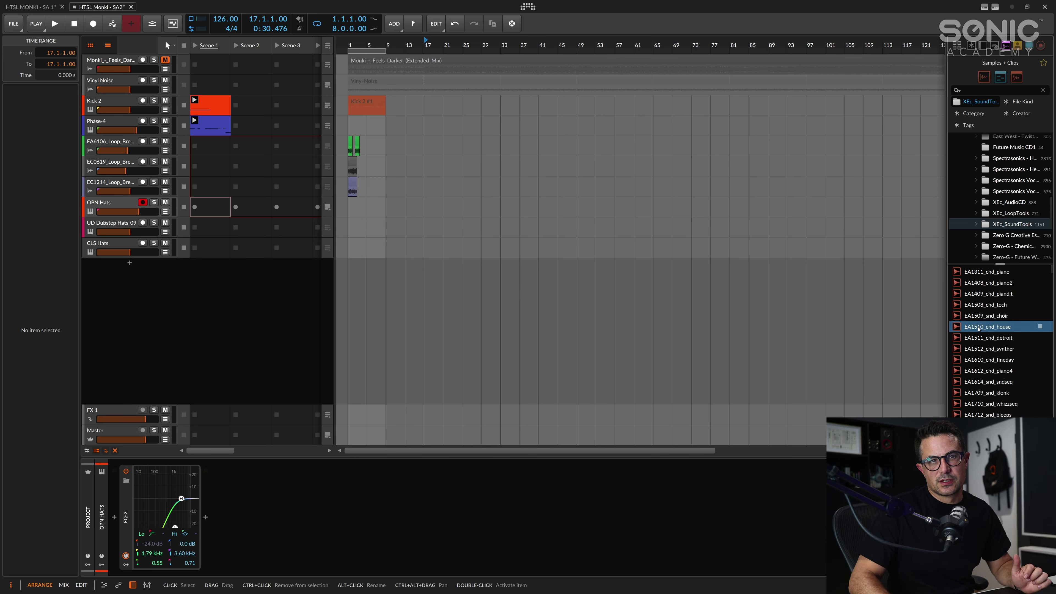
{"action": "scroll", "coordinate": [997, 341], "scroll_direction": "down", "scroll_amount": 15}
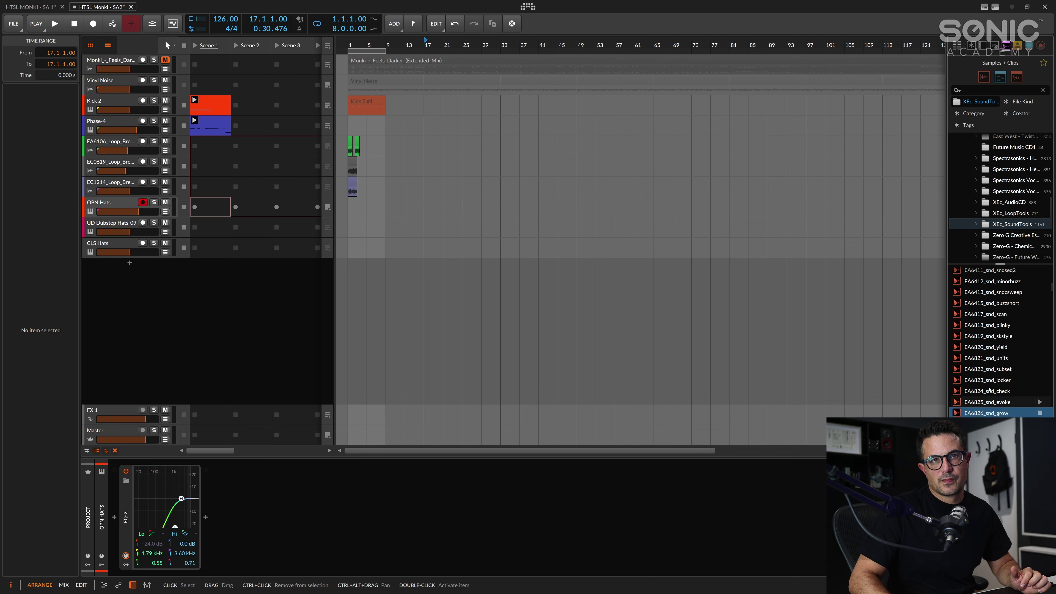
{"action": "left_click", "coordinate": [989, 369]}
{"action": "scroll", "coordinate": [983, 238], "scroll_direction": "down", "scroll_amount": 3}
{"action": "scroll", "coordinate": [983, 238], "scroll_direction": "down", "scroll_amount": 3}
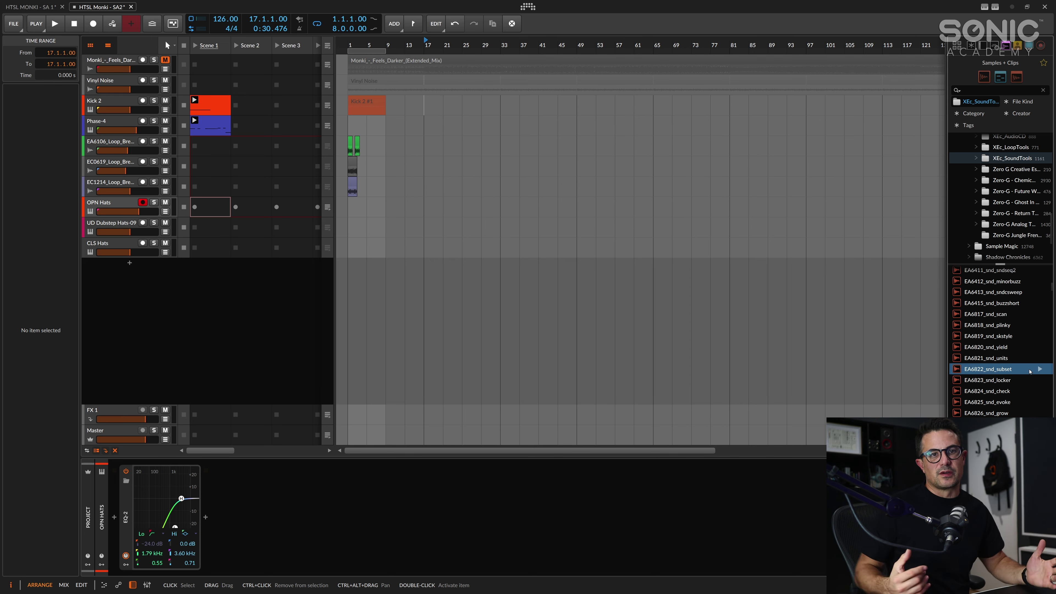
{"action": "scroll", "coordinate": [989, 209], "scroll_direction": "up", "scroll_amount": 3}
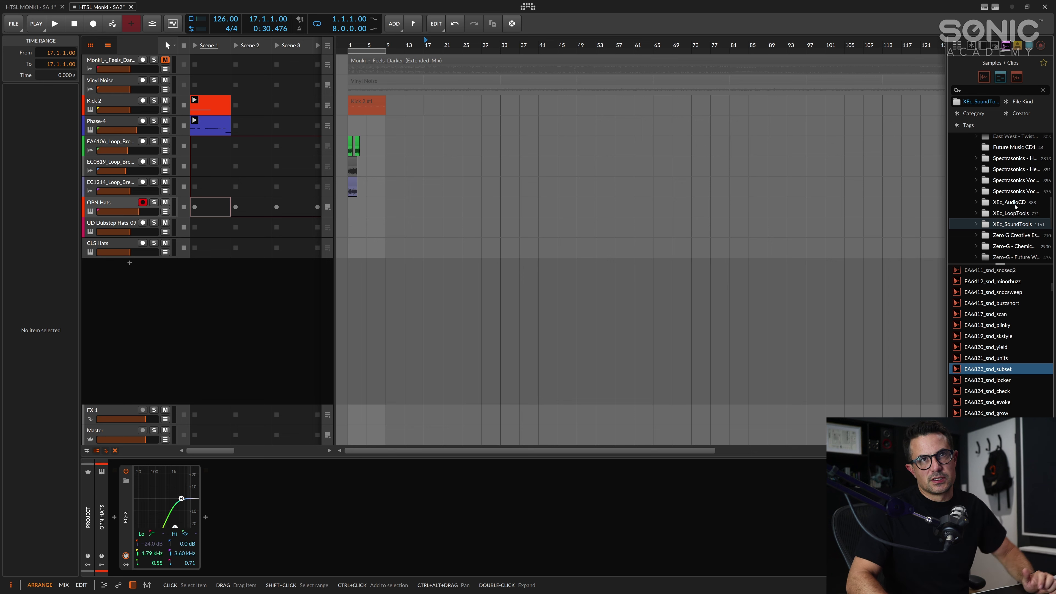
Step: Return to the XEc_AudioCD folder, audition the bumpalinn loop and look further down the loop list
{"action": "left_click", "coordinate": [1012, 204]}
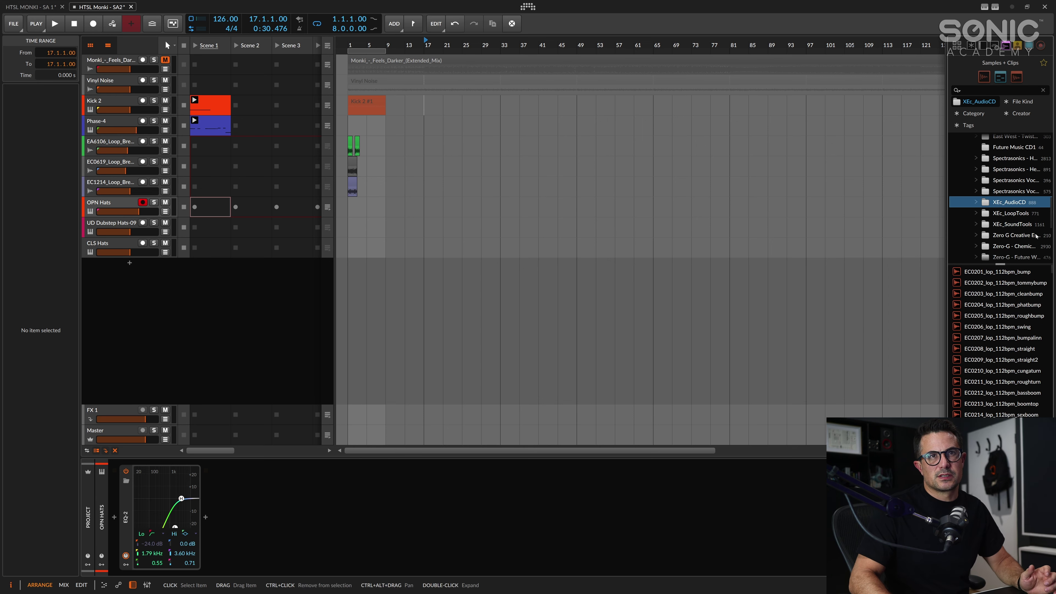
{"action": "left_click", "coordinate": [1039, 338]}
{"action": "scroll", "coordinate": [1039, 338], "scroll_direction": "down", "scroll_amount": 6}
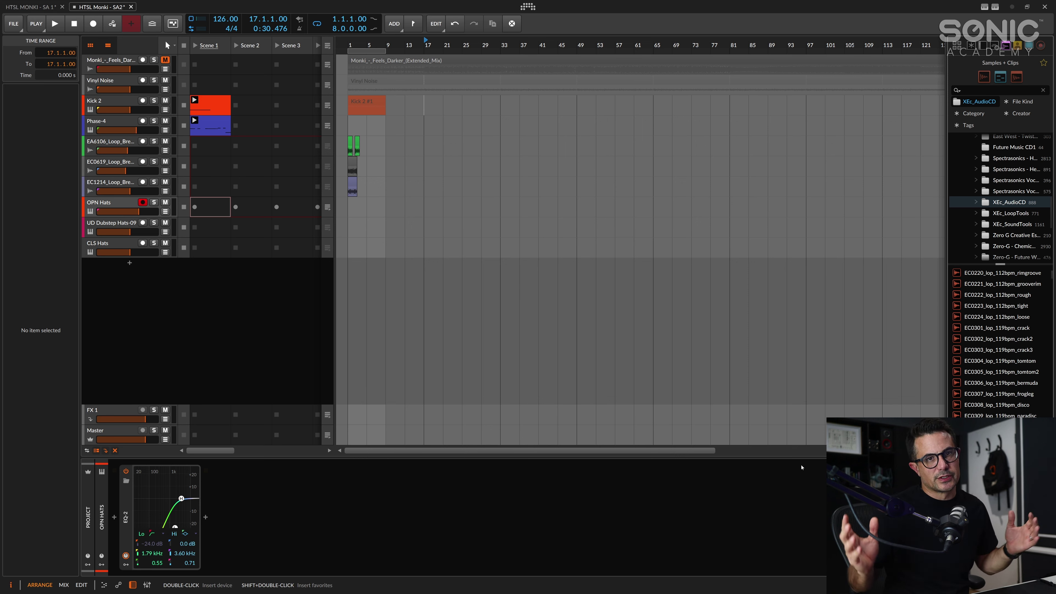
Step: Select the first EA6106_Loop_Break5 clip in the arrangement, solo its track and play it from bar 1
{"action": "left_click", "coordinate": [502, 246]}
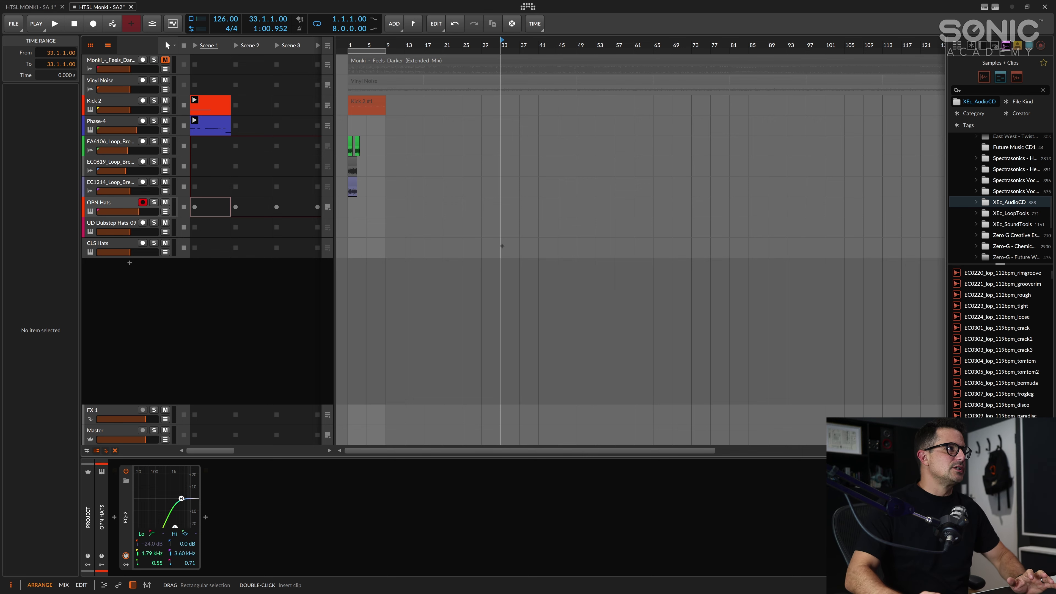
{"action": "left_click_drag", "start_coordinate": [349, 46], "coordinate": [349, 77]}
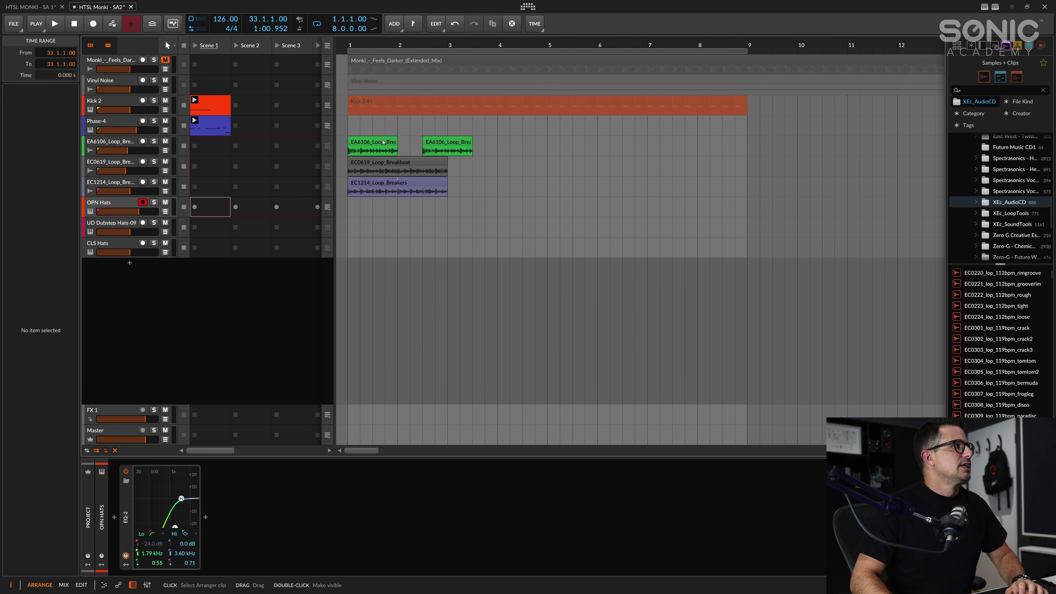
{"action": "left_click", "coordinate": [382, 143]}
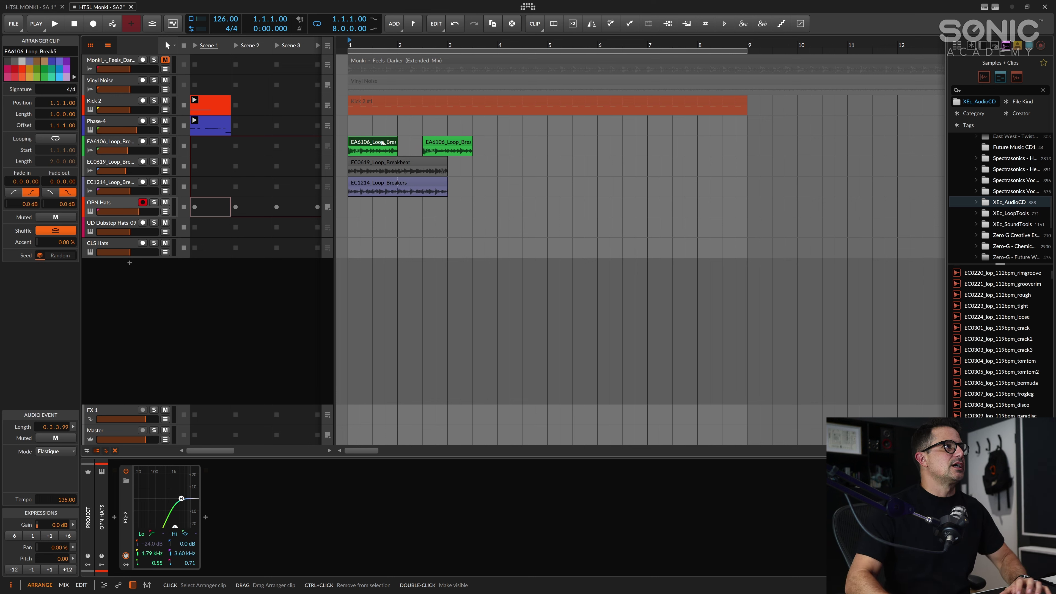
{"action": "left_click", "coordinate": [154, 142]}
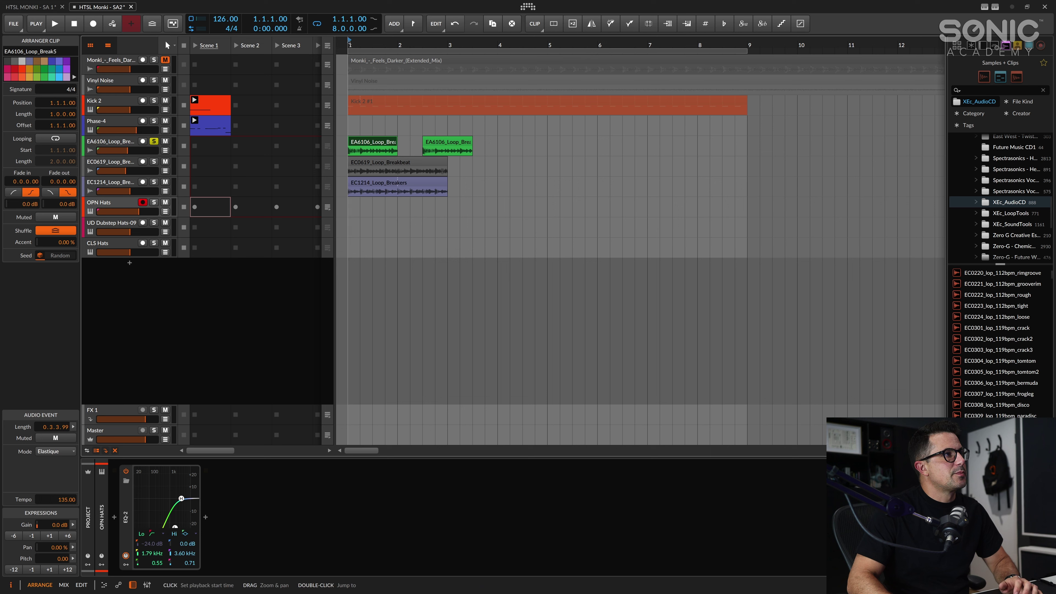
{"action": "key", "text": "space"}
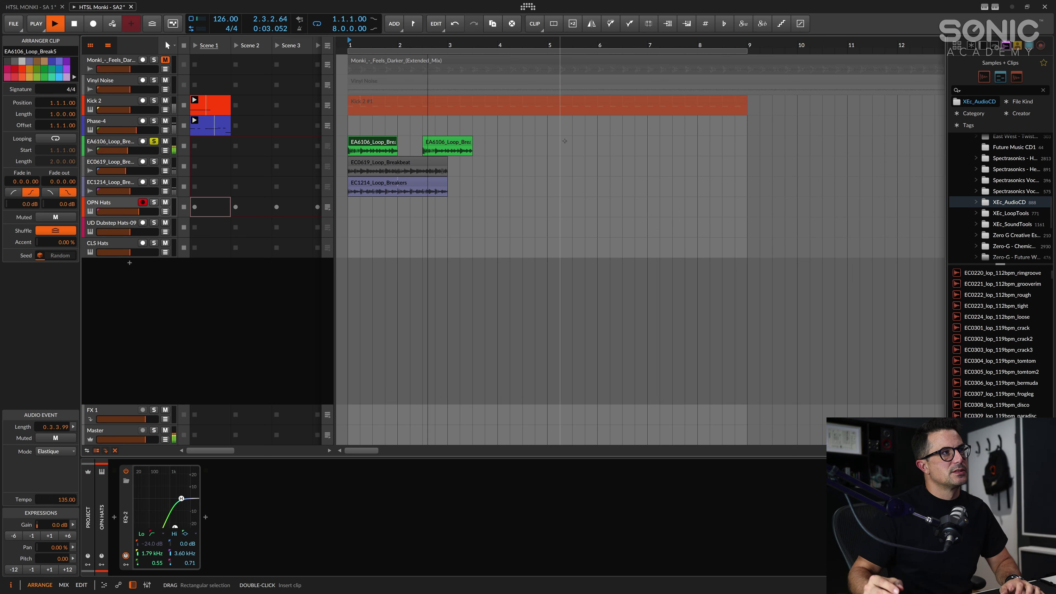
{"action": "key", "text": "space"}
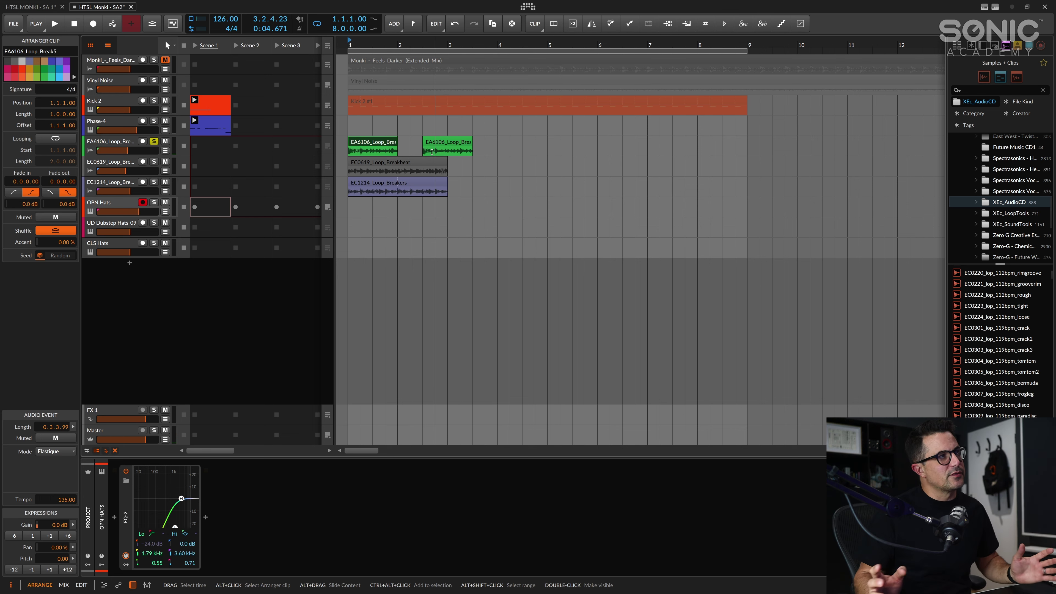
Step: Move the second EA6106 break clip to bar 2, directly after the first, and consolidate both into one clip
{"action": "left_click_drag", "start_coordinate": [431, 150], "coordinate": [391, 141]}
{"action": "left_click", "coordinate": [485, 158]}
{"action": "key", "text": "ctrl+j"}
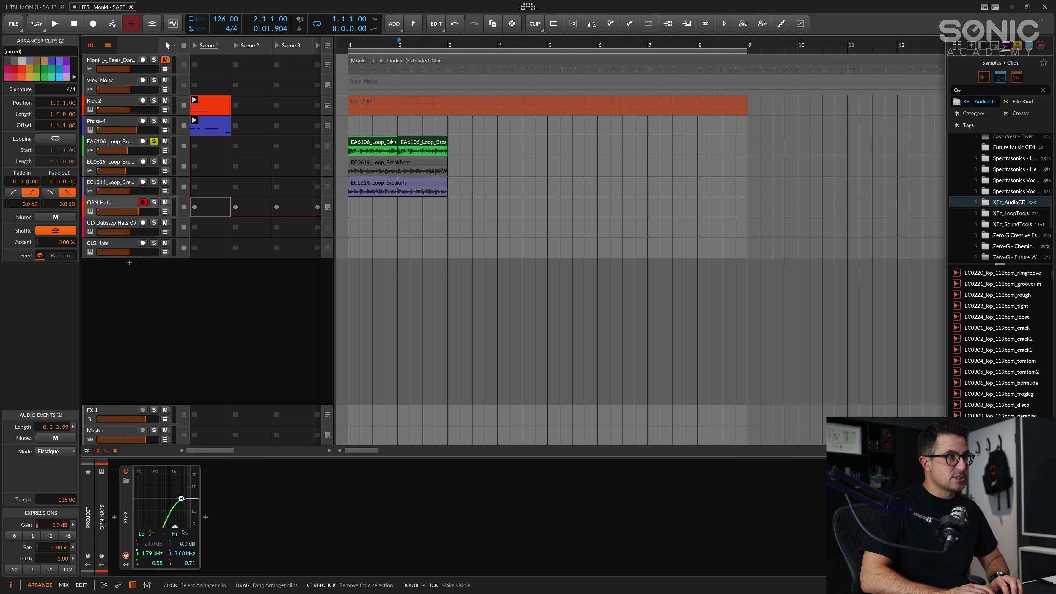
Step: Play the consolidated EA6106_Loop_Break5 clip from bar 1 and stop playback
{"action": "key", "text": "space"}
{"action": "key", "text": "space"}
{"action": "left_click", "coordinate": [348, 44]}
{"action": "key", "text": "space"}
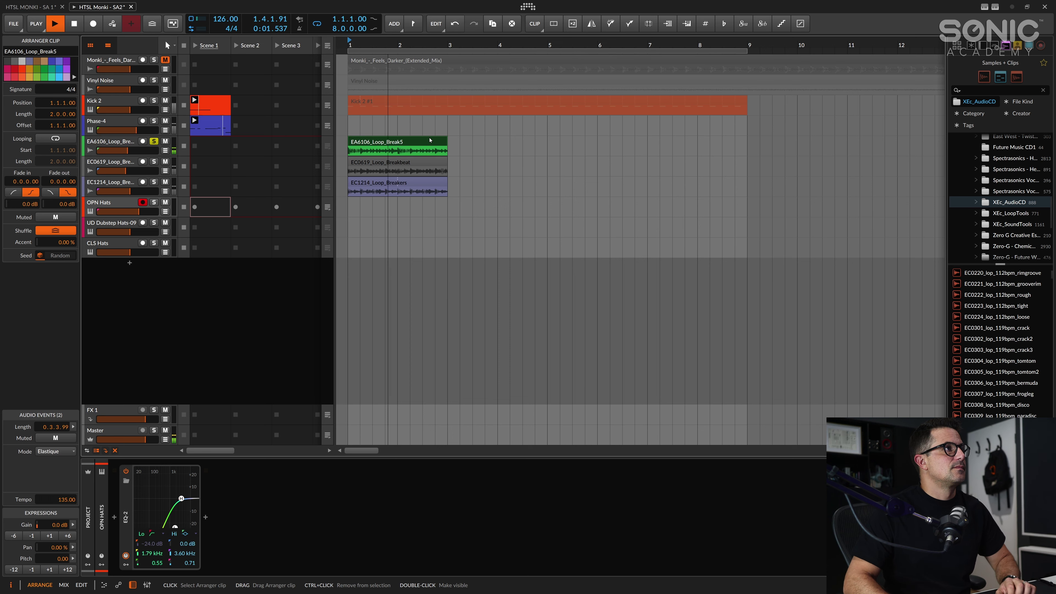
{"action": "key", "text": "space"}
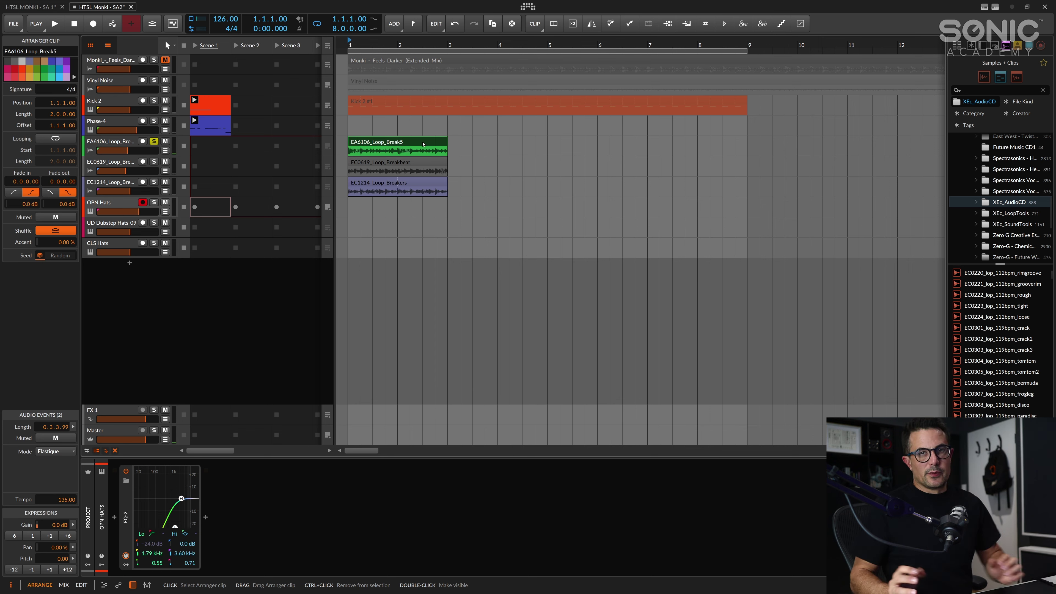
Step: Open the consolidated clip in the audio editor, set the EA6106_Loop_Break5 event's stretch mode to Stretch HD and play it
{"action": "double_click", "coordinate": [423, 144]}
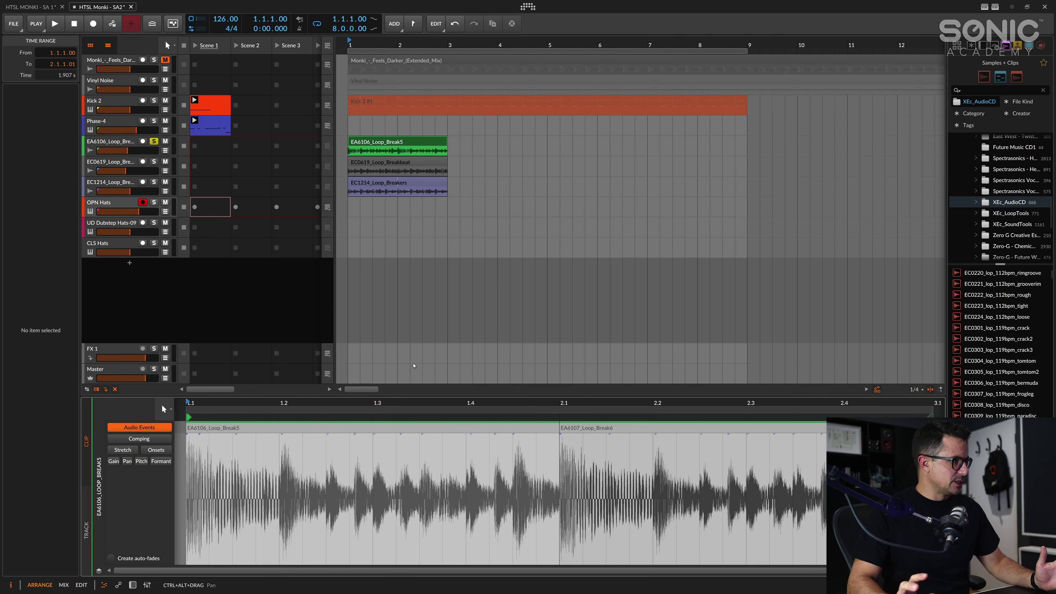
{"action": "left_click", "coordinate": [463, 431]}
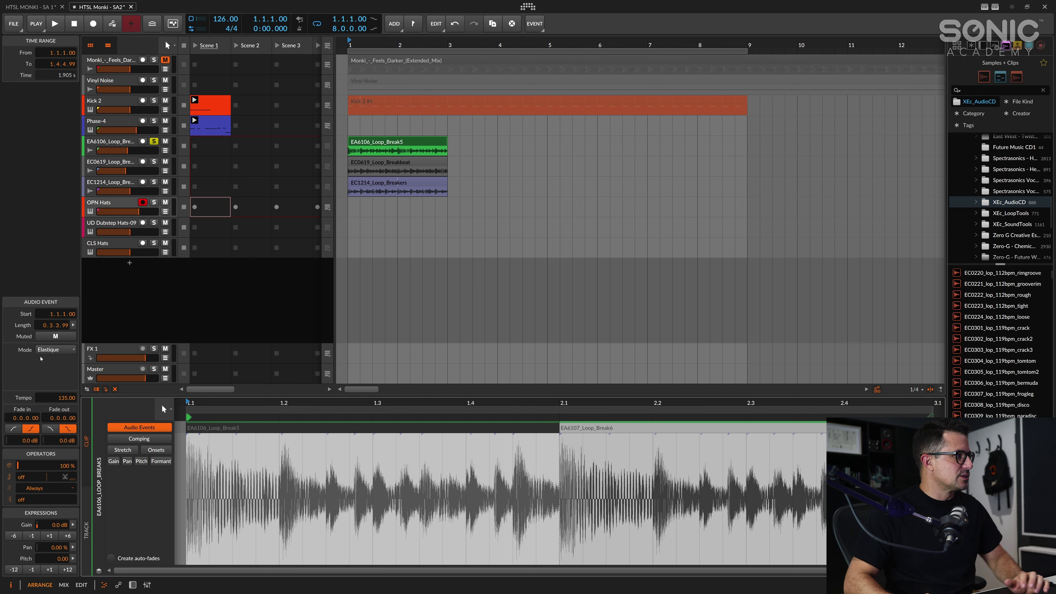
{"action": "left_click", "coordinate": [47, 352]}
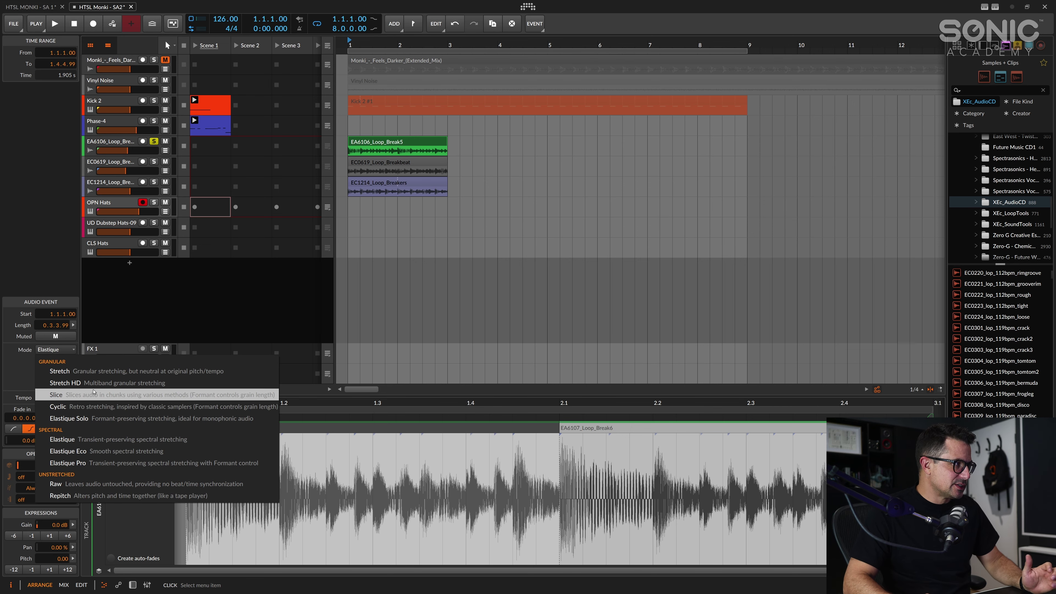
{"action": "left_click", "coordinate": [95, 388]}
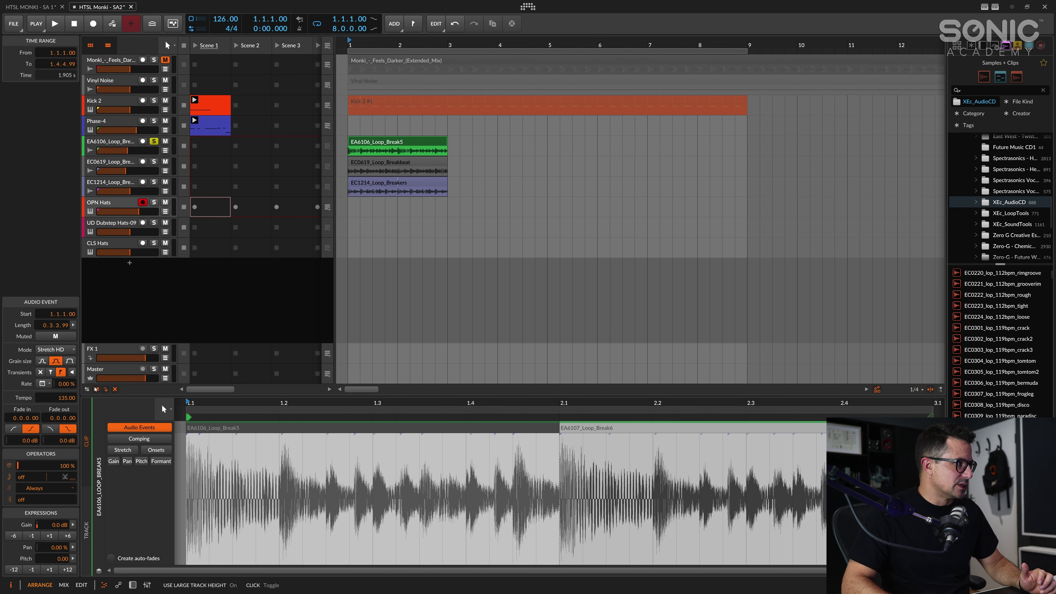
{"action": "key", "text": "space"}
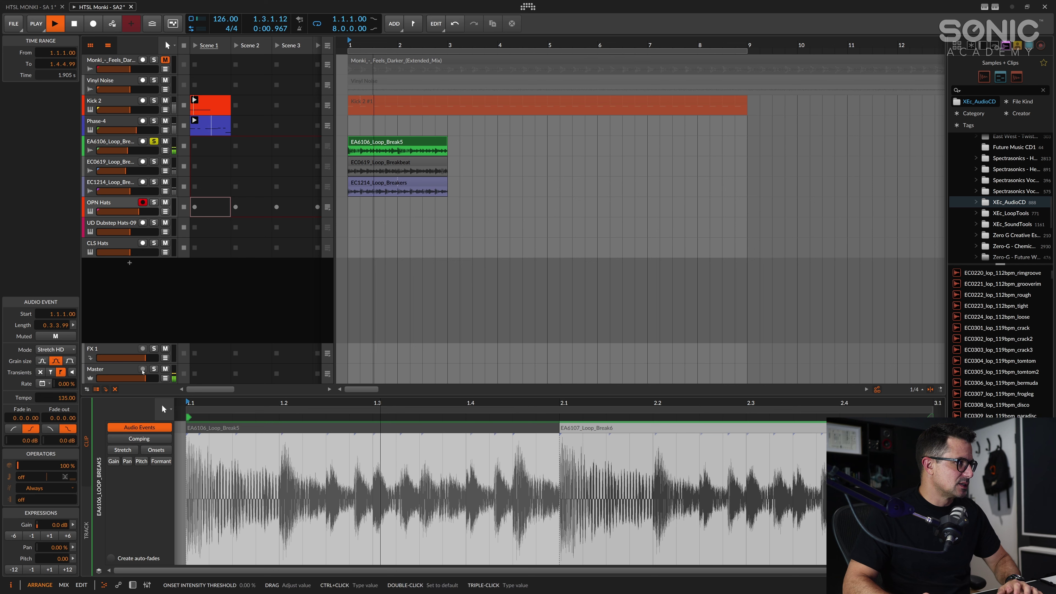
Step: Compare playback of the EA6106_Loop_Break5 event with transient preservation off and set to hard
{"action": "key", "text": "space"}
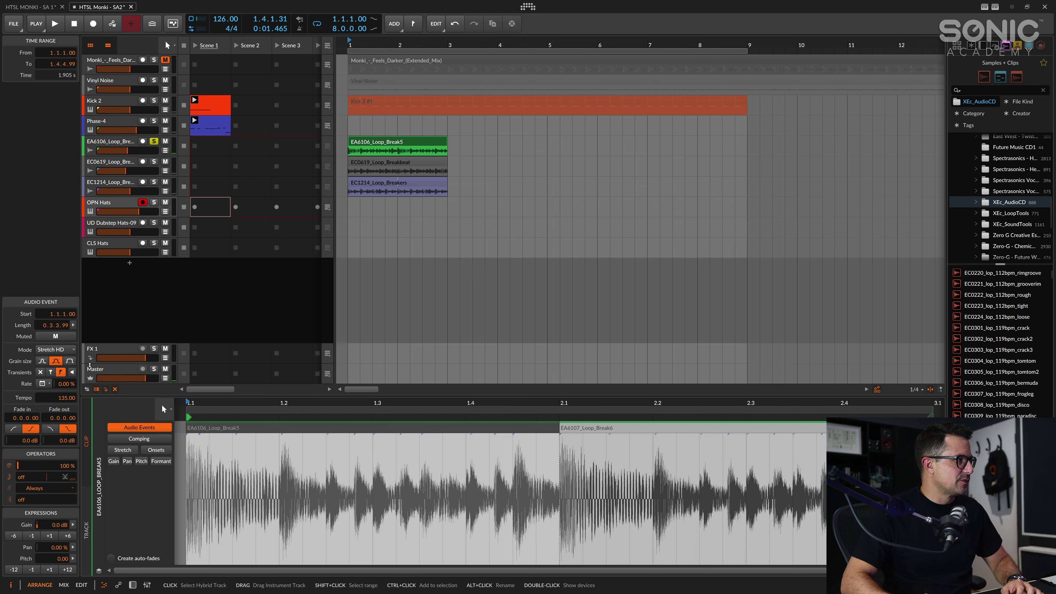
{"action": "left_click", "coordinate": [40, 373]}
{"action": "key", "text": "space"}
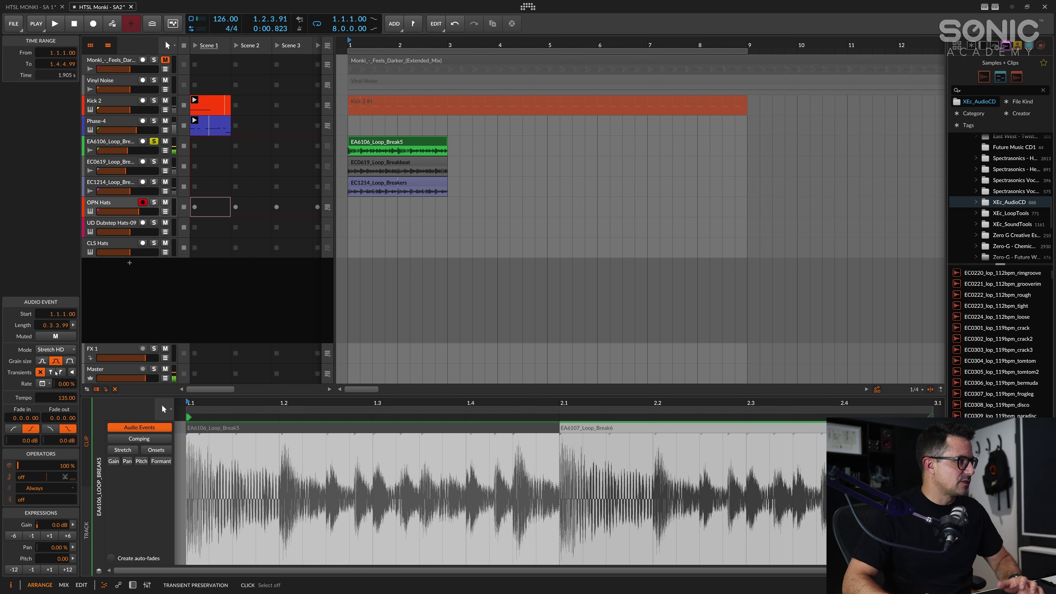
{"action": "left_click", "coordinate": [60, 373]}
{"action": "key", "text": "space"}
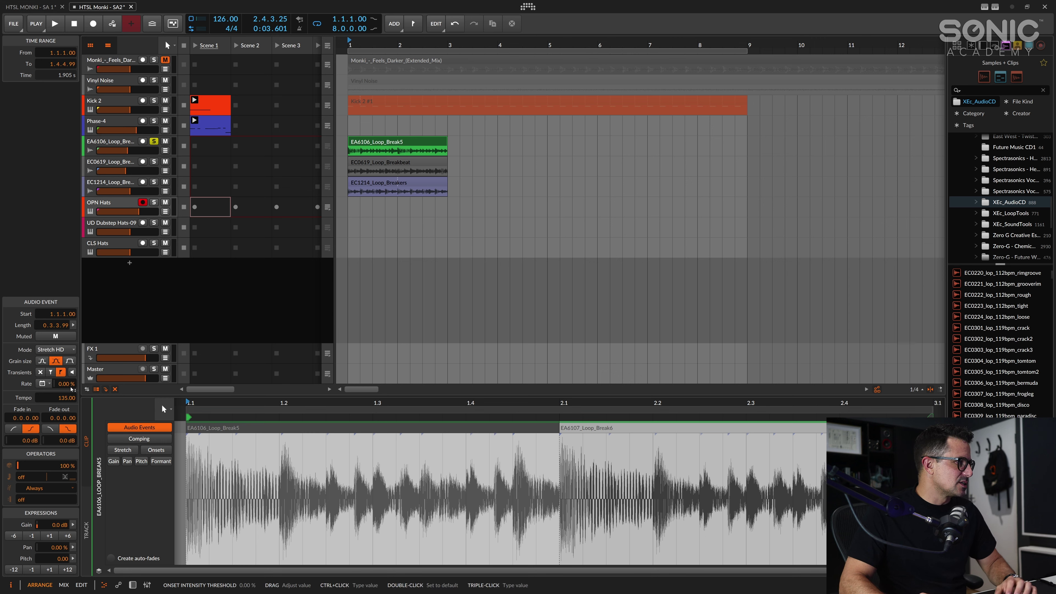
Step: Switch the EA6106_Loop_Break5 event's stretch mode to Stretch and on to Cyclic, and play it
{"action": "left_click", "coordinate": [67, 349]}
{"action": "left_click", "coordinate": [75, 370]}
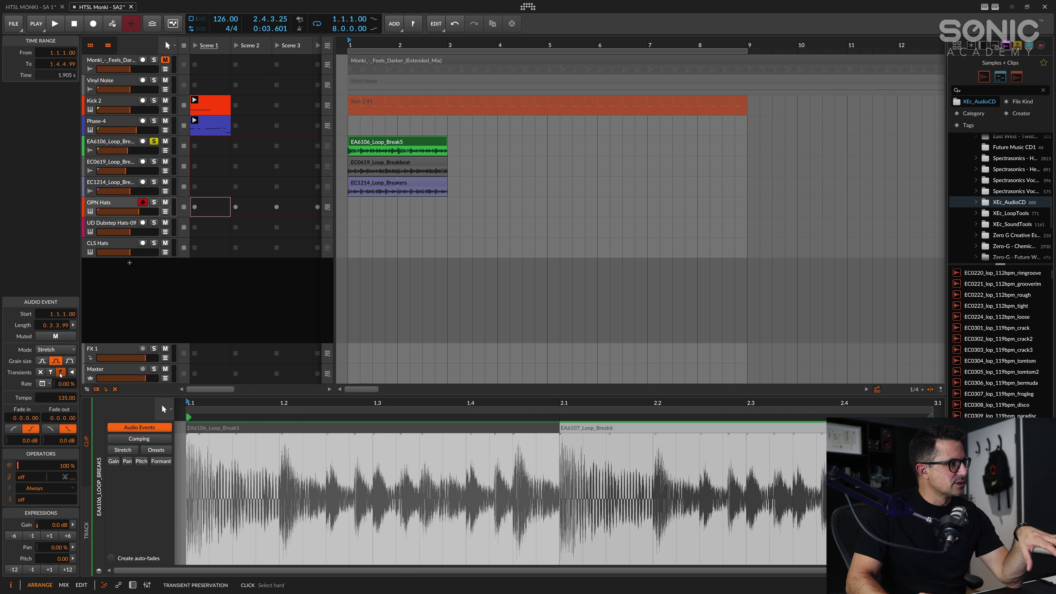
{"action": "left_click", "coordinate": [62, 352]}
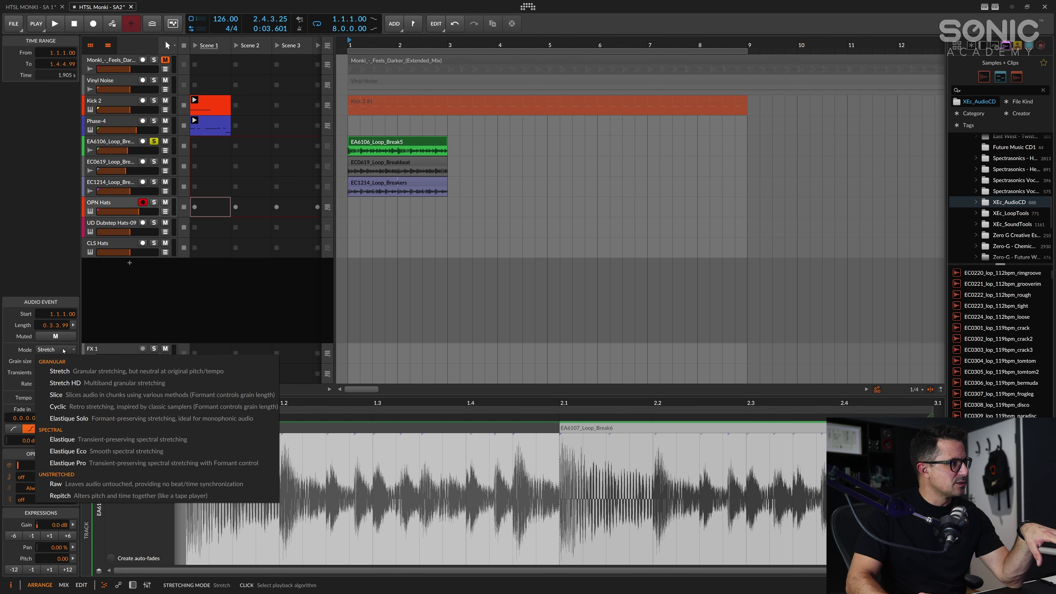
{"action": "left_click", "coordinate": [70, 405]}
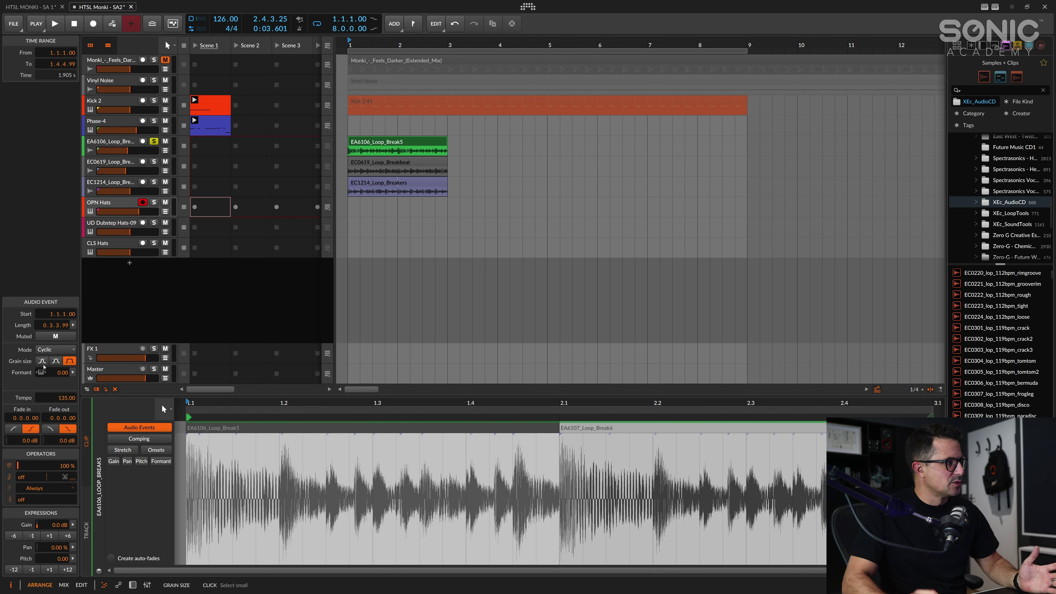
{"action": "key", "text": "space"}
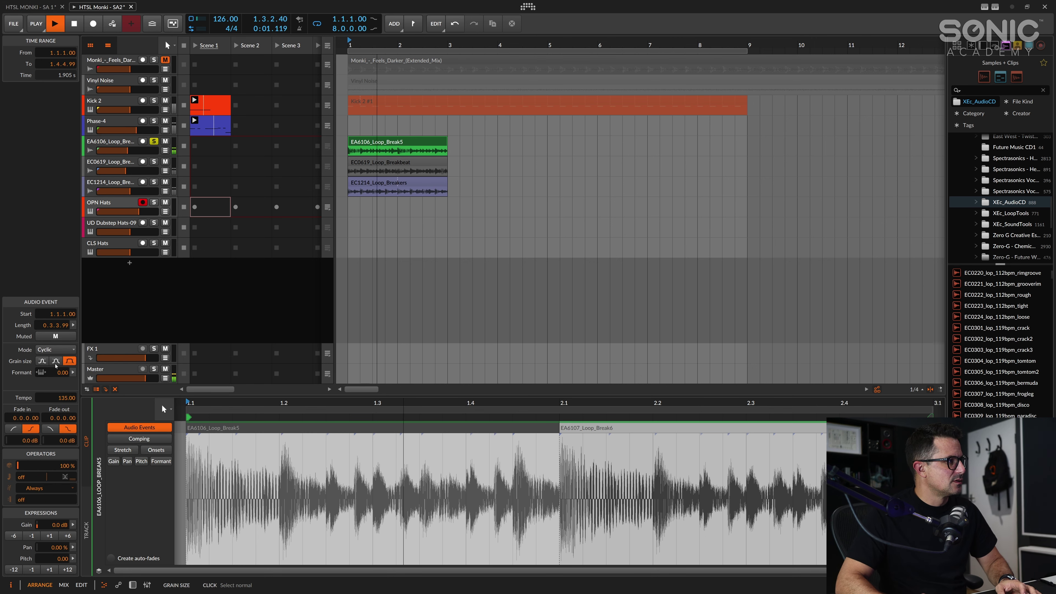
Step: Set the arranger loop range to the two-bar EA6106_Loop_Break5 clip and play the looped section
{"action": "left_click", "coordinate": [394, 141]}
{"action": "key", "text": "space"}
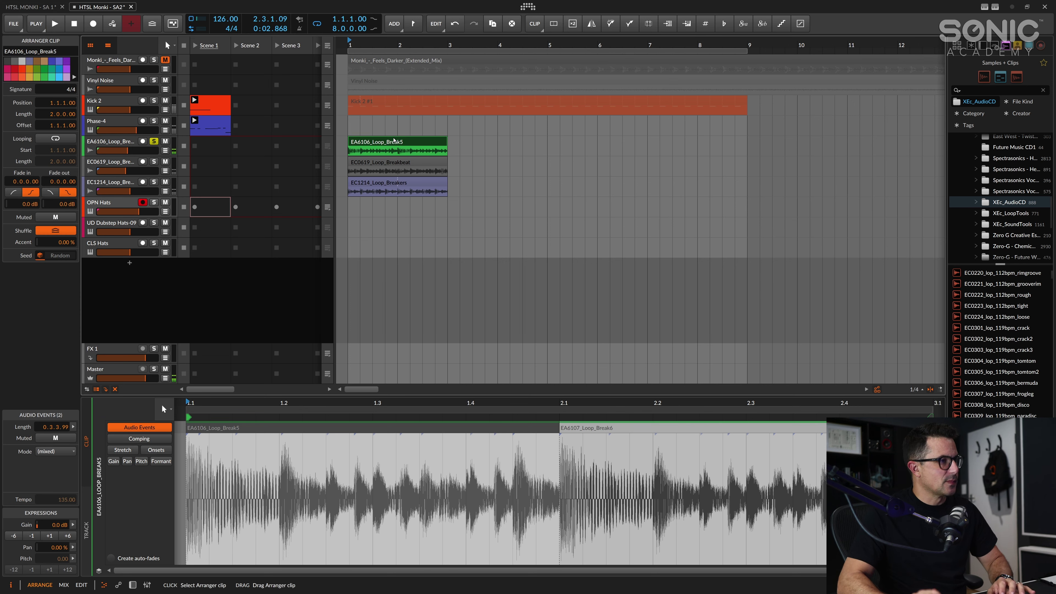
{"action": "key", "text": "ctrl+l"}
{"action": "key", "text": "space"}
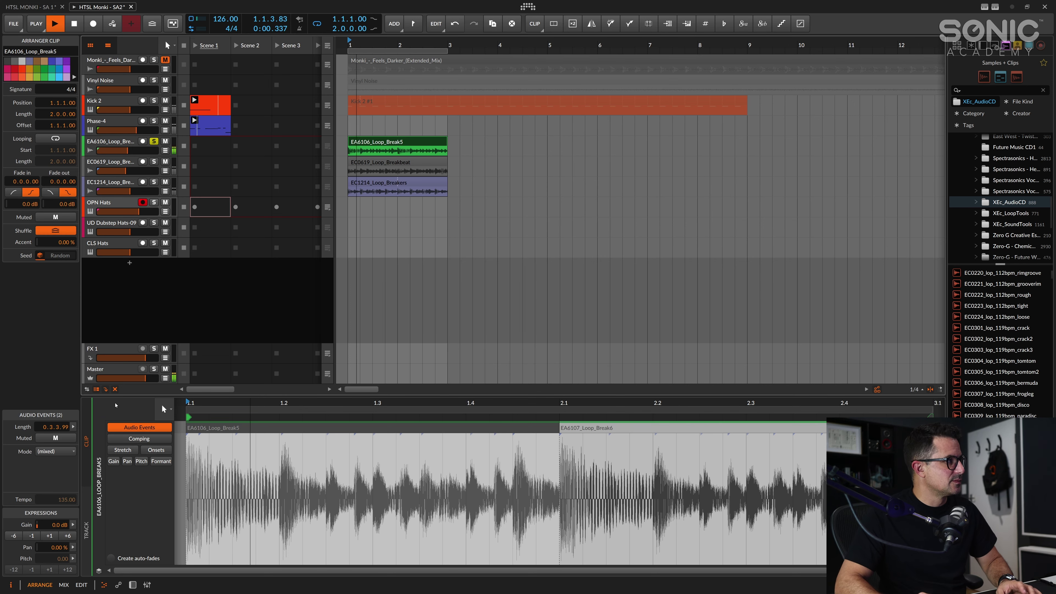
{"action": "key", "text": "space"}
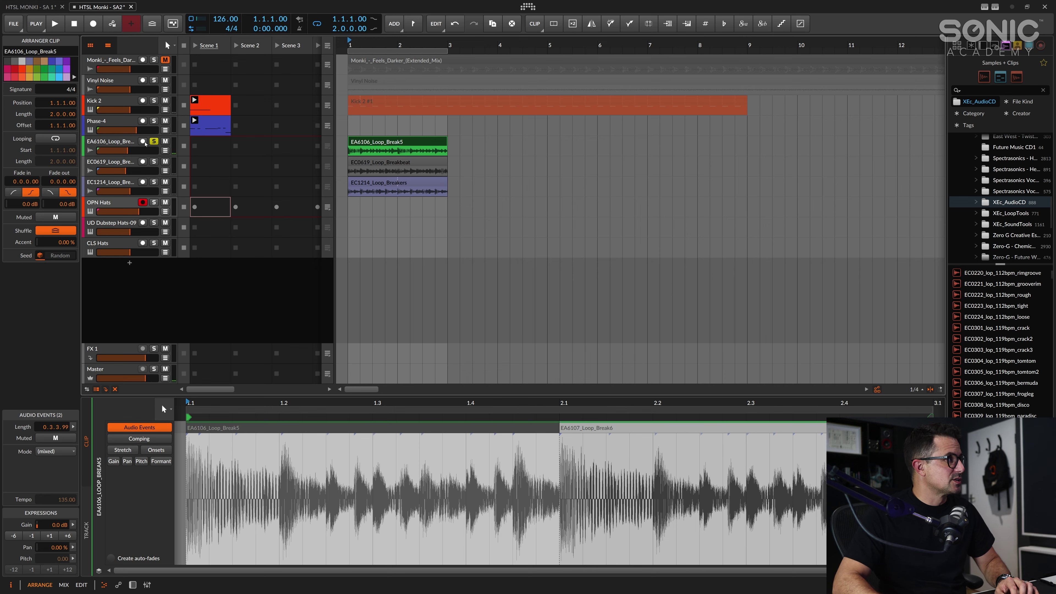
Step: Raise the EA6106_Loop_Break5 event's tempo to 303 and further to 324, playing the stretched loop
{"action": "left_click", "coordinate": [241, 430]}
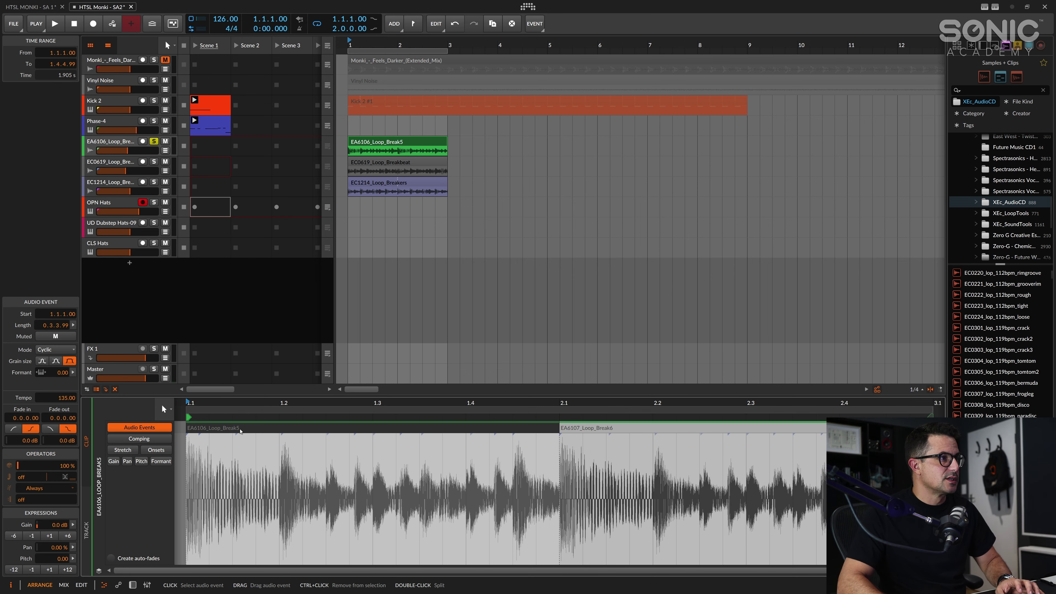
{"action": "key", "text": "space"}
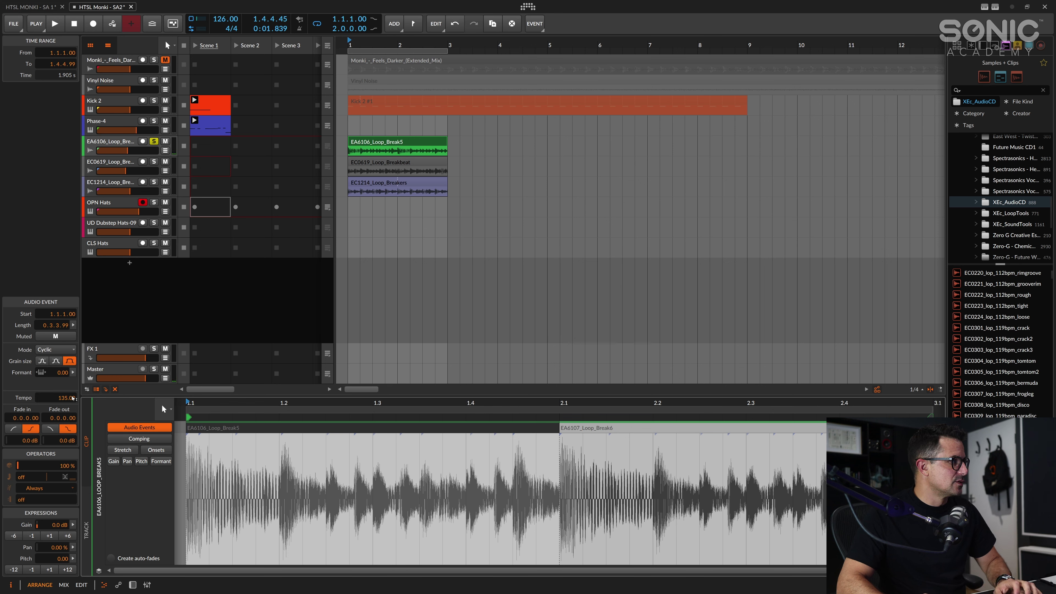
{"action": "left_click_drag", "start_coordinate": [65, 402], "coordinate": [65, 345]}
{"action": "key", "text": "space"}
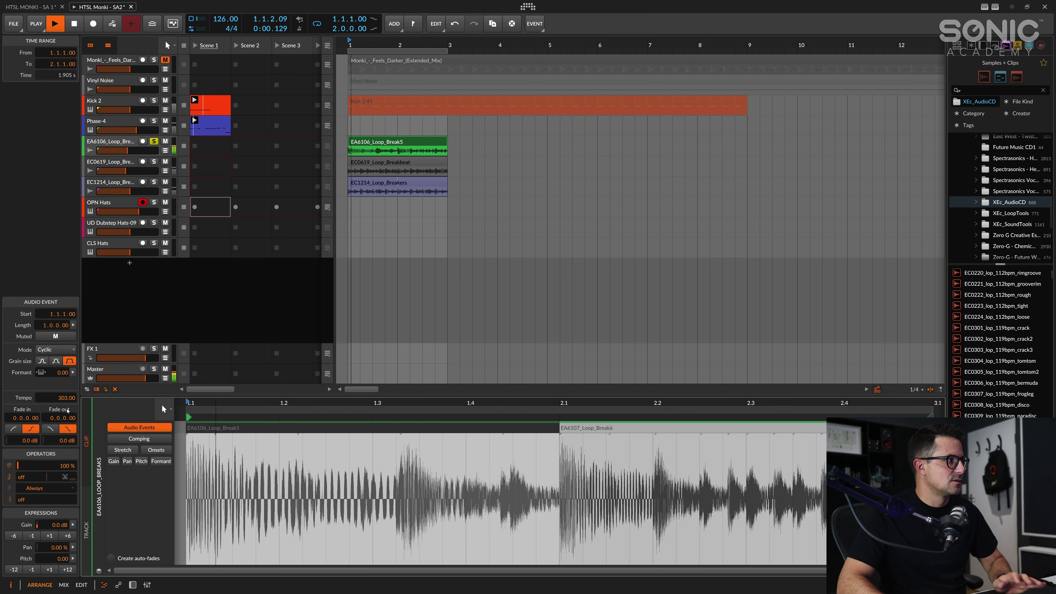
{"action": "left_click_drag", "start_coordinate": [66, 397], "coordinate": [66, 393]}
{"action": "key", "text": "space"}
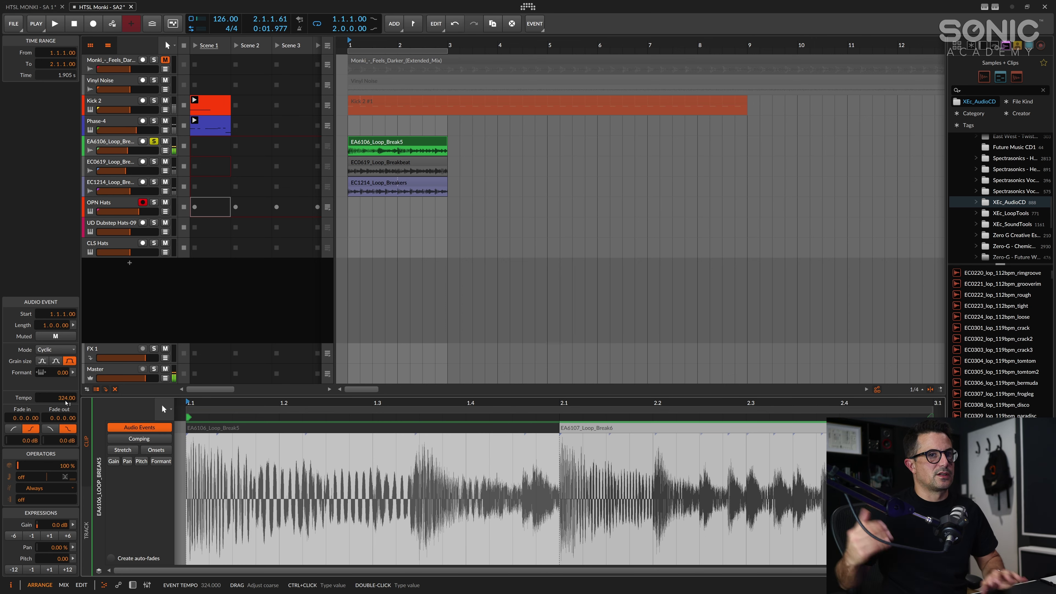
Step: Open the event's tempo value and undo the tempo changes and the two-bar loop range
{"action": "double_click", "coordinate": [73, 398]}
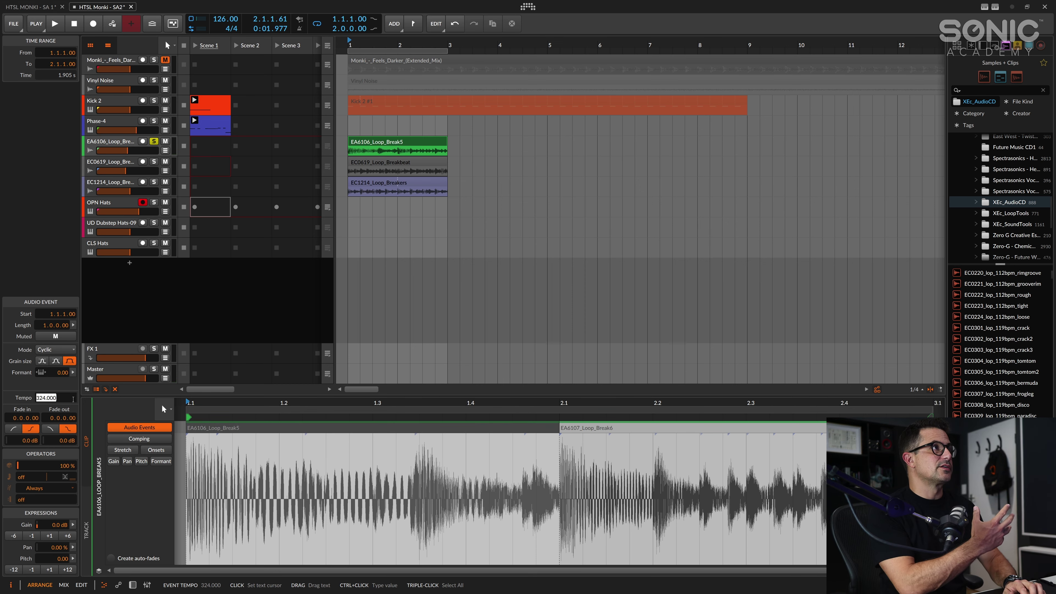
{"action": "key", "text": "ctrl+z"}
{"action": "key", "text": "ctrl+z"}
{"action": "key", "text": "ctrl+z"}
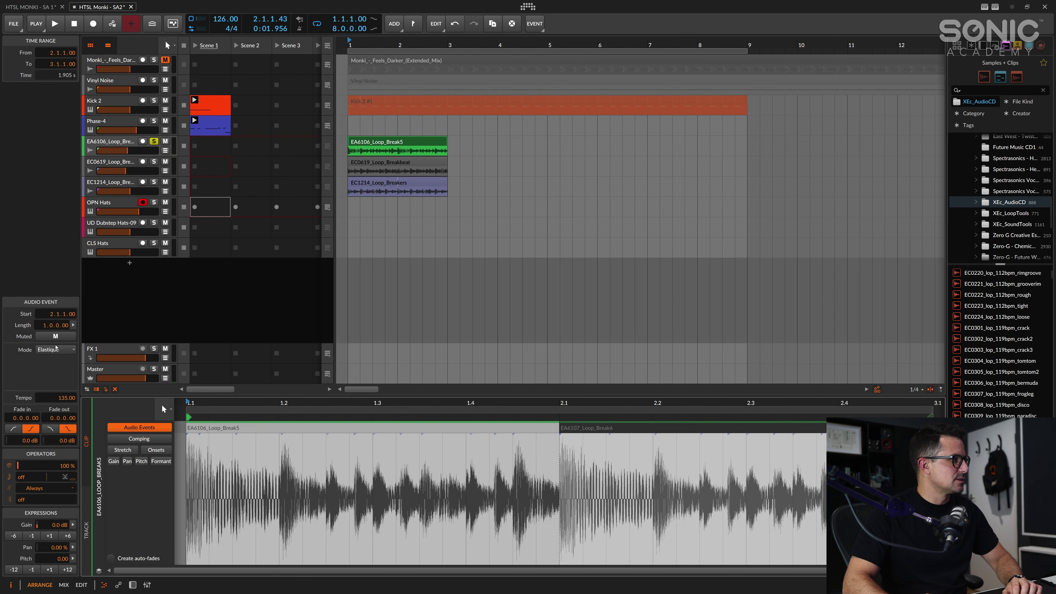
Step: Set the stretch mode of the second event in the consolidated clip, EA6107_Loop_Break6, to Stretch HD
{"action": "left_click", "coordinate": [56, 350]}
{"action": "left_click", "coordinate": [54, 382]}
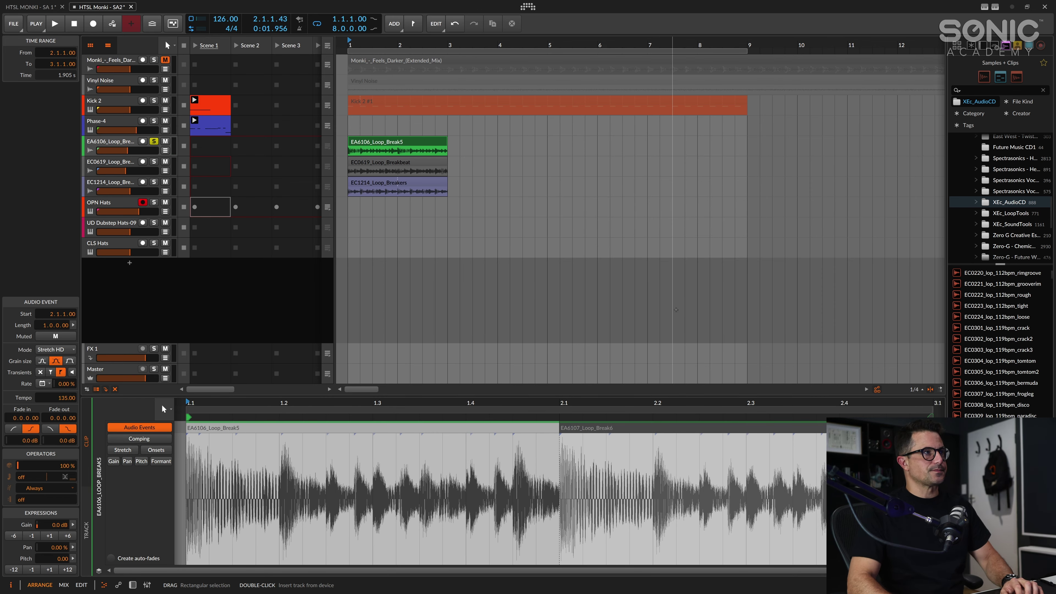
Step: Show the EA6106_Loop_Break5 track's device chain and insert an EQ+ found by searching for "eq"
{"action": "double_click", "coordinate": [133, 142]}
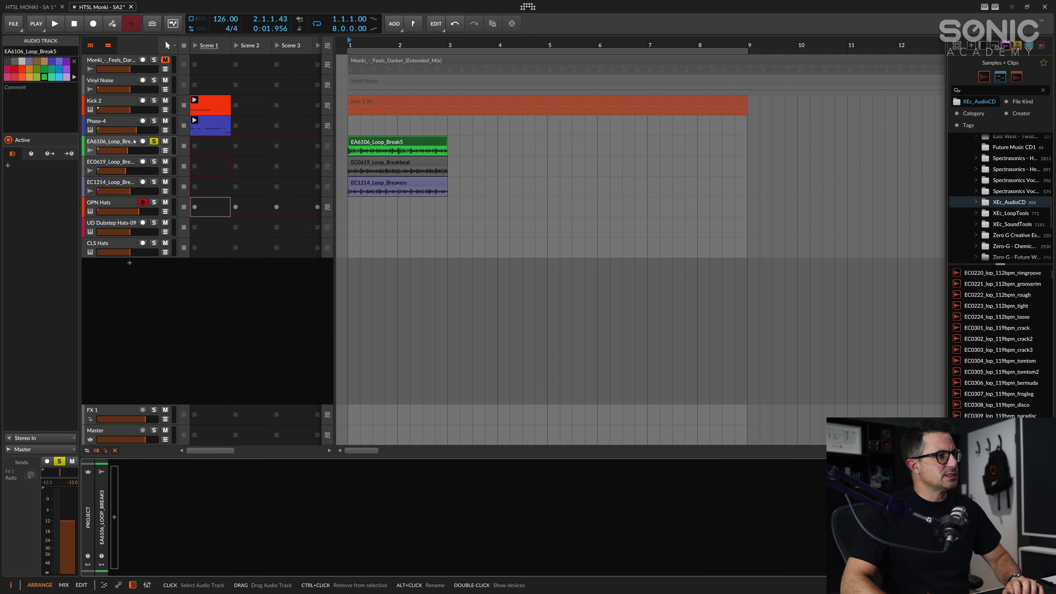
{"action": "double_click", "coordinate": [117, 522]}
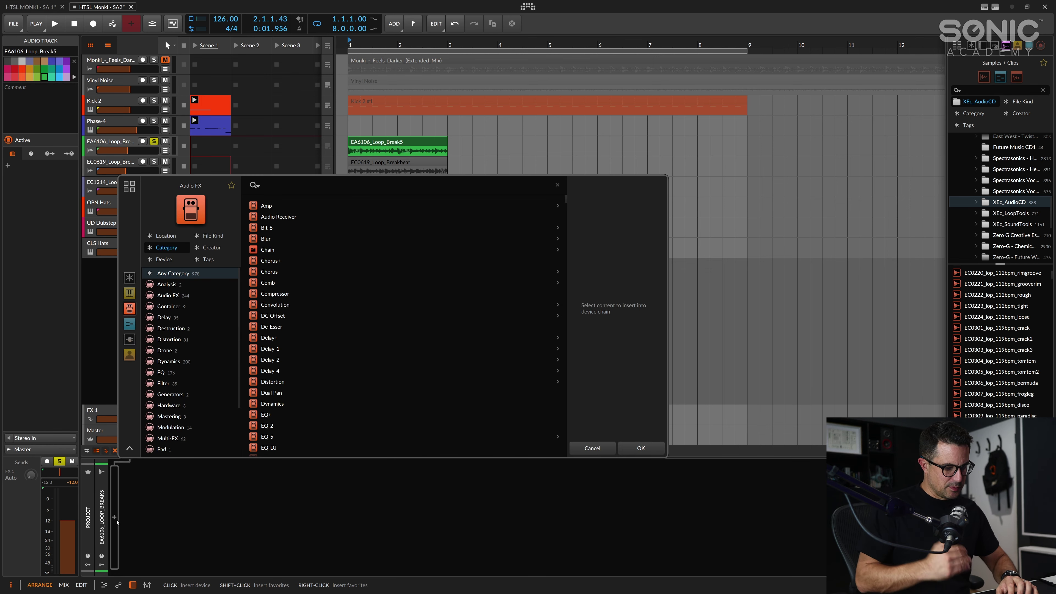
{"action": "type", "text": "eq"}
{"action": "key", "text": "Down"}
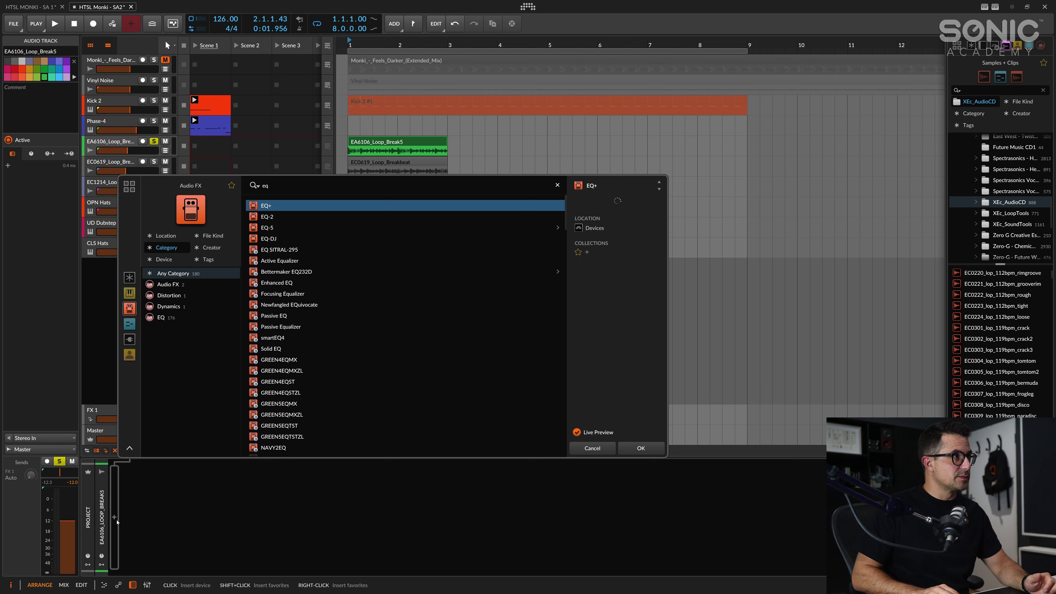
{"action": "key", "text": "Down"}
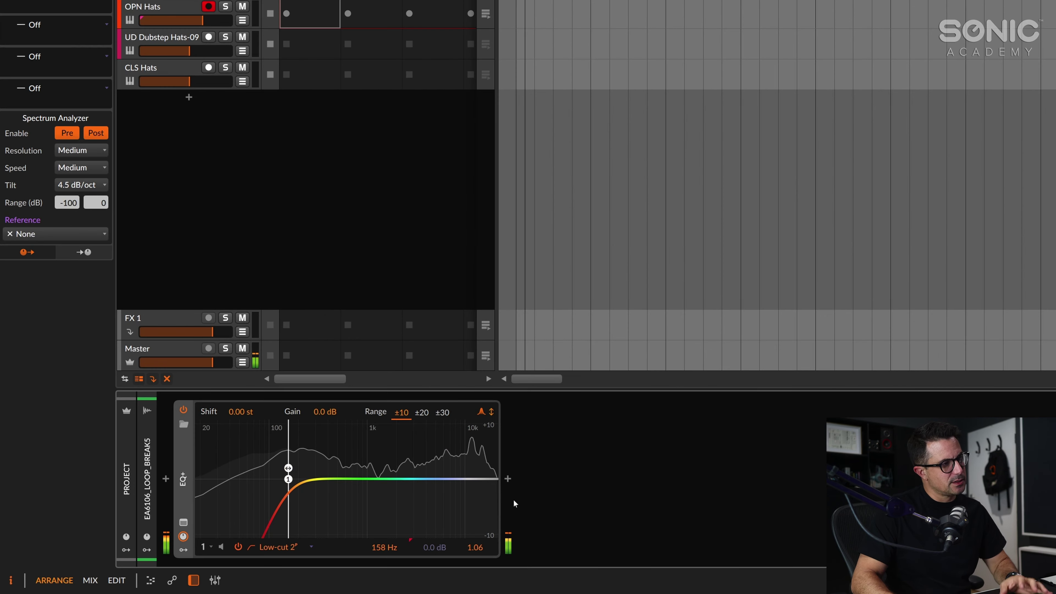
Step: Set EQ+ band 1 to a Low-cut 2 at 306 Hz and add a high-shelf second band
{"action": "left_click_drag", "start_coordinate": [342, 517], "coordinate": [283, 520]}
{"action": "left_click_drag", "start_coordinate": [415, 486], "coordinate": [418, 482]}
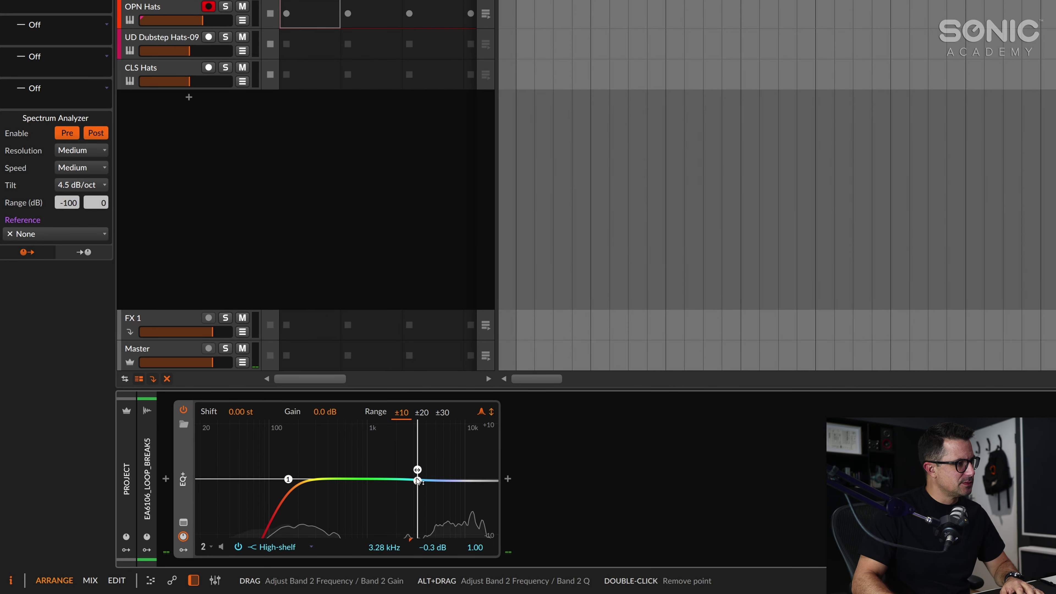
{"action": "left_click_drag", "start_coordinate": [290, 478], "coordinate": [316, 469]}
{"action": "key", "text": "space"}
Step: Change EQ+ band 2 to a 12 dB/oct High-cut 2 at 1.60 kHz with a Q of 1.42
{"action": "left_click_drag", "start_coordinate": [417, 481], "coordinate": [381, 473]}
{"action": "left_click", "coordinate": [278, 547]}
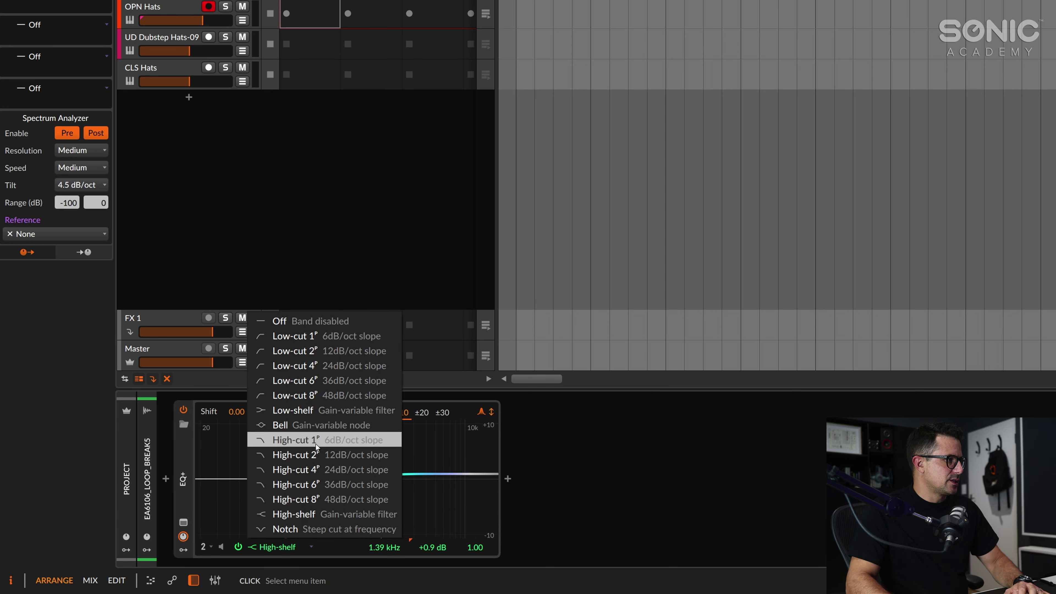
{"action": "left_click", "coordinate": [317, 454]}
{"action": "left_click_drag", "start_coordinate": [363, 496], "coordinate": [313, 477]}
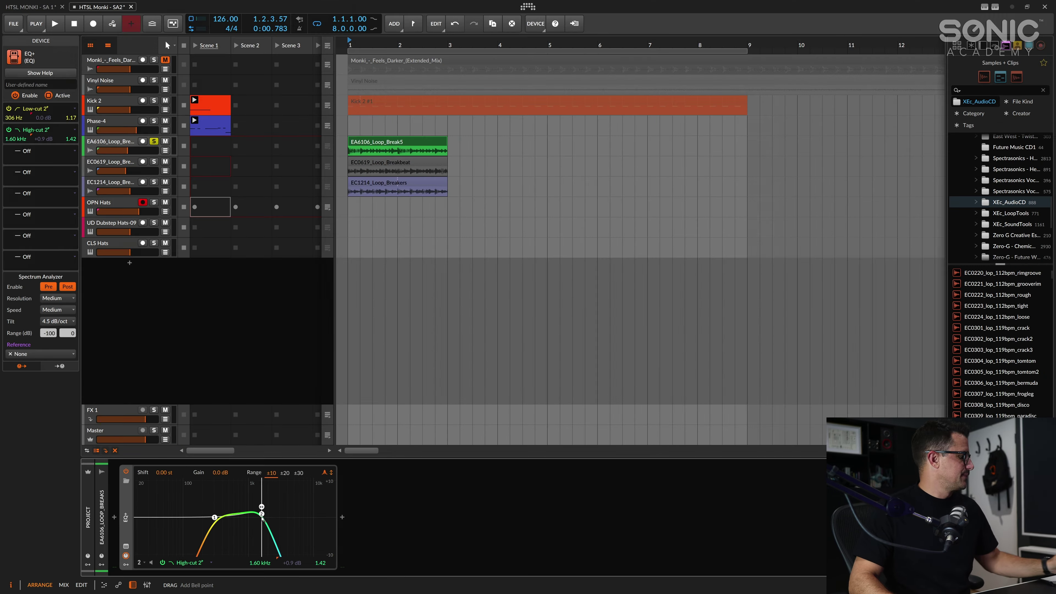
Step: Solo the EC0619_Loop_Breakbeat track, play its clip from bar 1 and stop playback
{"action": "left_click", "coordinate": [945, 1]}
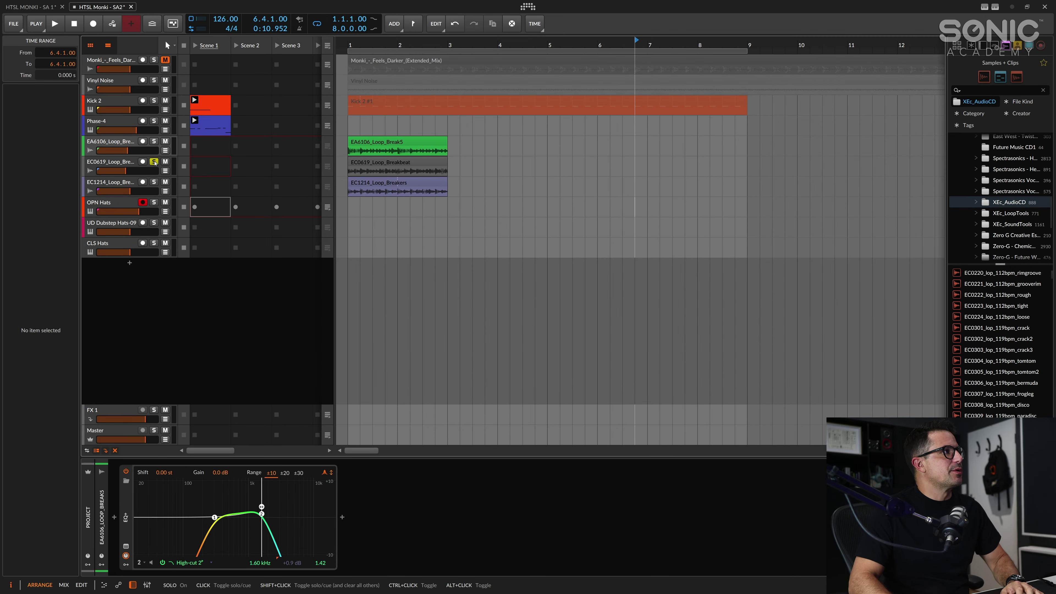
{"action": "left_click", "coordinate": [346, 234]}
{"action": "key", "text": "space"}
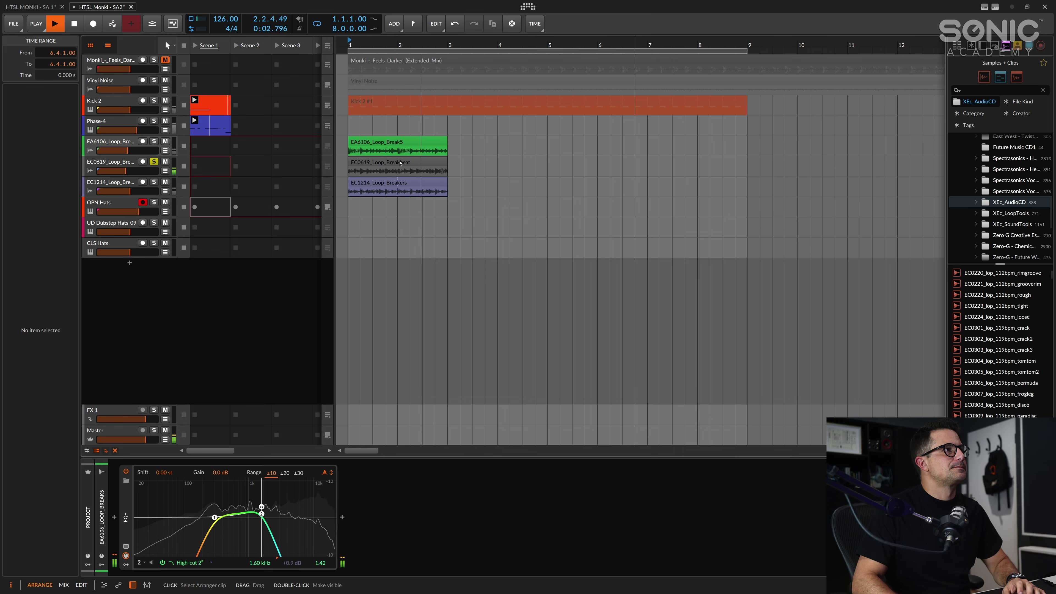
{"action": "key", "text": "space"}
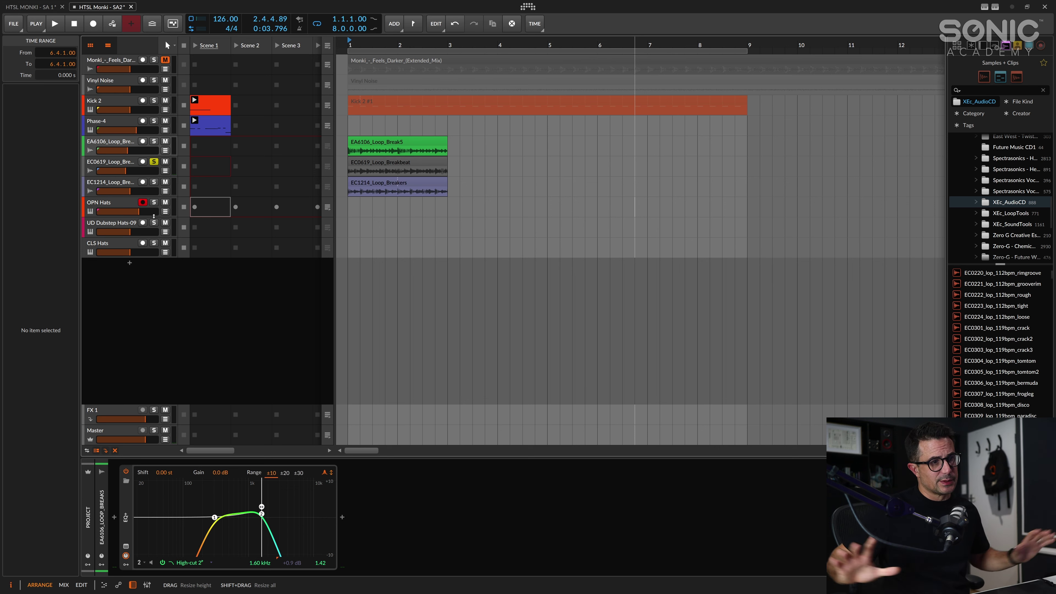
Step: Select the EC0619_Loop_Breakbeat track and insert an EQ+ in its device chain
{"action": "left_click", "coordinate": [125, 165]}
{"action": "left_click", "coordinate": [124, 141]}
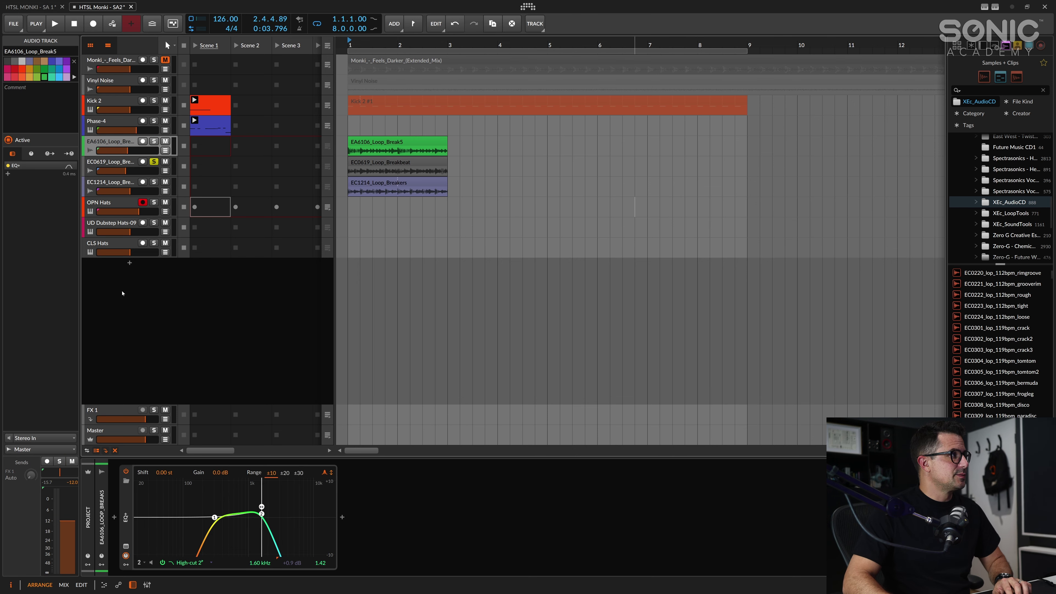
{"action": "left_click", "coordinate": [113, 163]}
{"action": "left_click", "coordinate": [114, 517]}
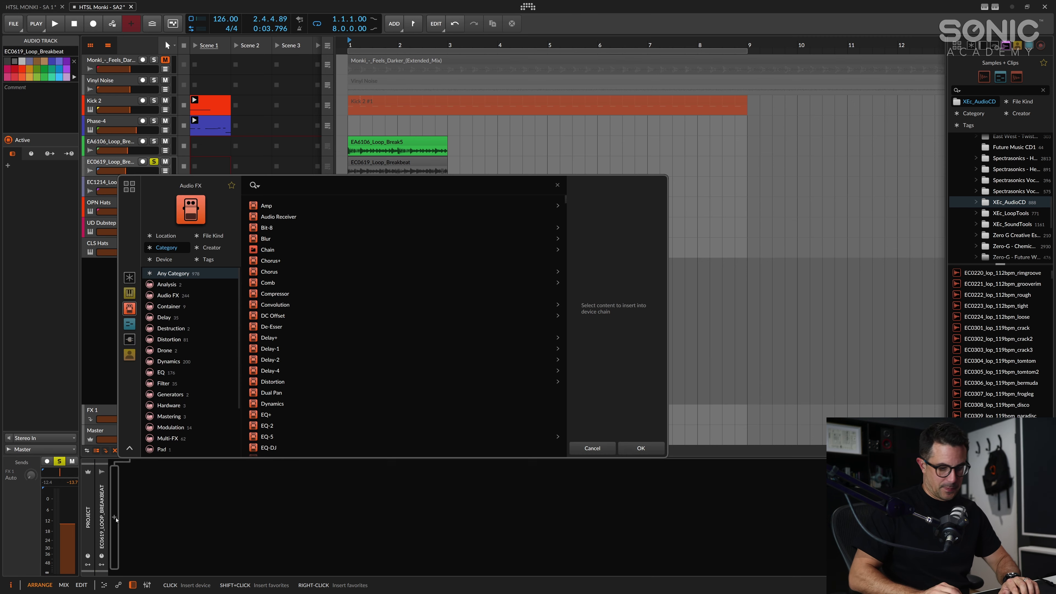
{"action": "key", "text": "Return"}
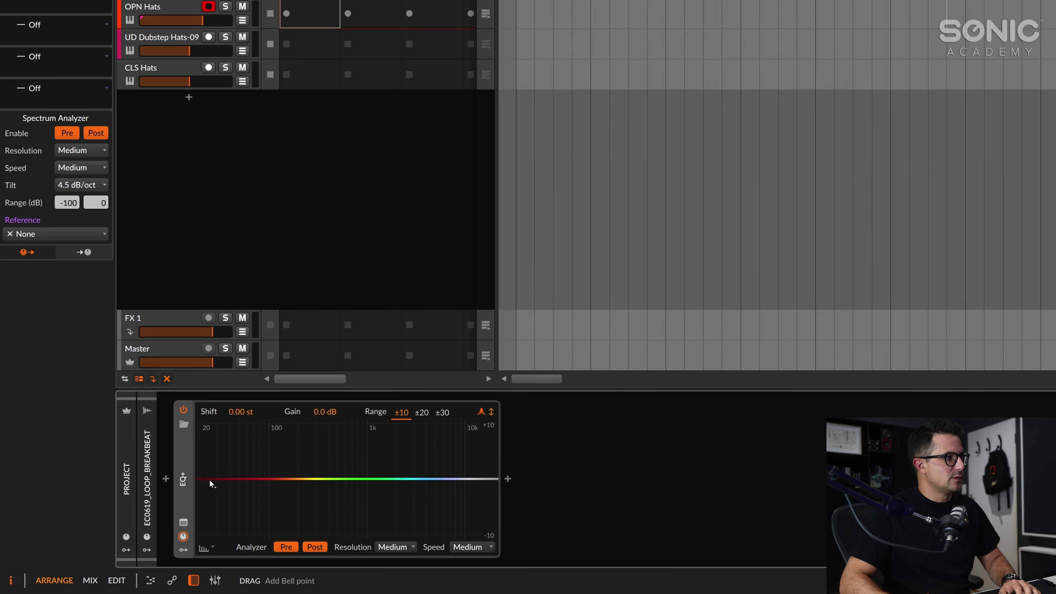
Step: During playback, shape the EC0619 track's EQ+ with a Low-cut 2 at about 631 Hz and a +2.1 dB high shelf at 1.86 kHz
{"action": "left_click", "coordinate": [202, 479]}
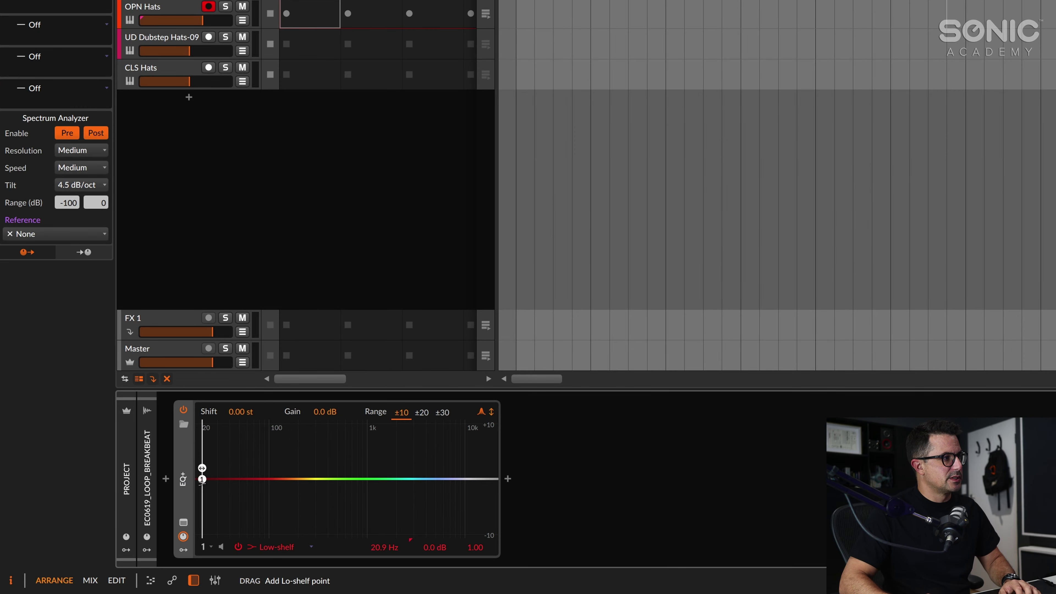
{"action": "left_click_drag", "start_coordinate": [203, 482], "coordinate": [334, 494]}
{"action": "double_click", "coordinate": [255, 495]}
{"action": "key", "text": "space"}
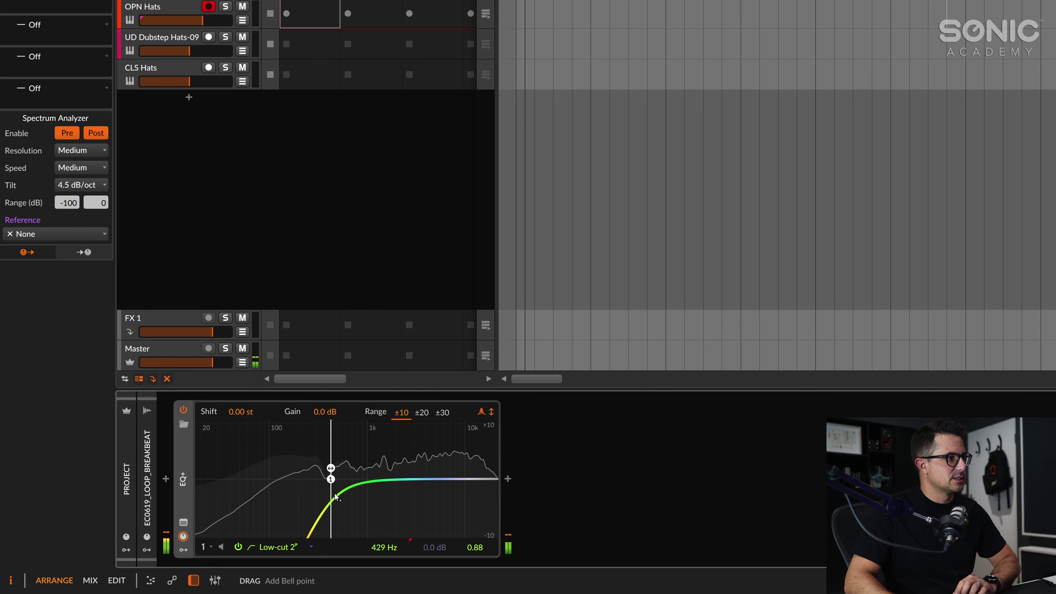
{"action": "left_click_drag", "start_coordinate": [489, 476], "coordinate": [344, 483]}
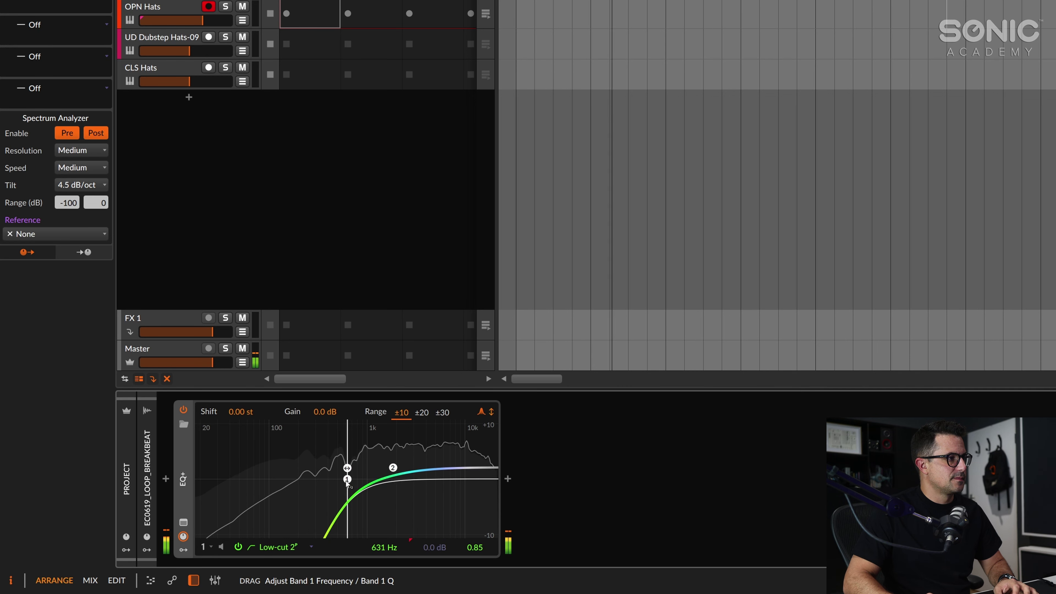
{"action": "left_click", "coordinate": [392, 468]}
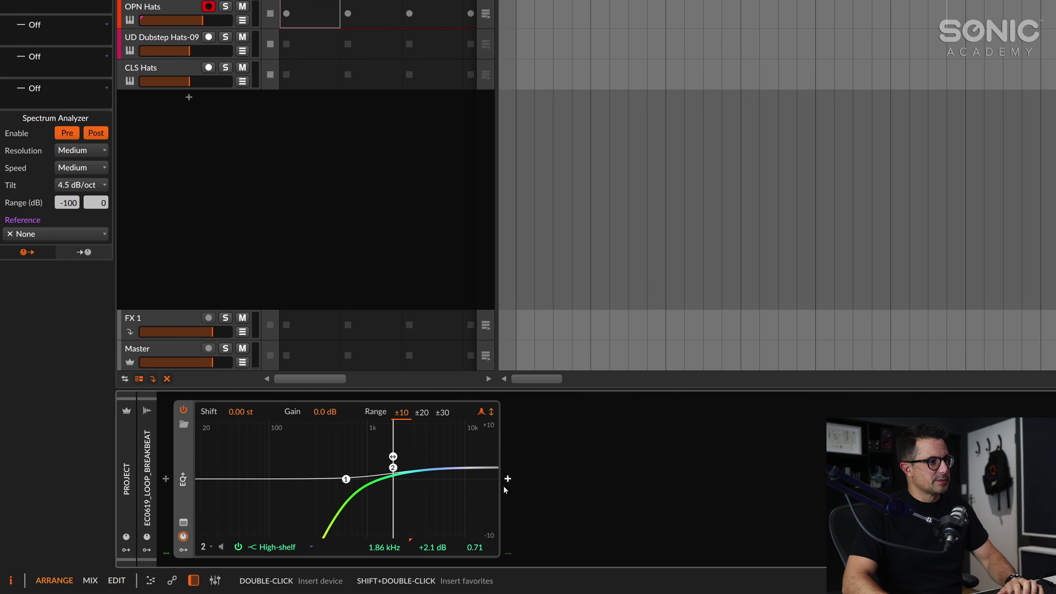
Step: Insert a Stereo Split after the EQ+ in the EC0619_Loop_Breakbeat track's device chain
{"action": "left_click", "coordinate": [507, 478]}
{"action": "type", "text": "stereo"}
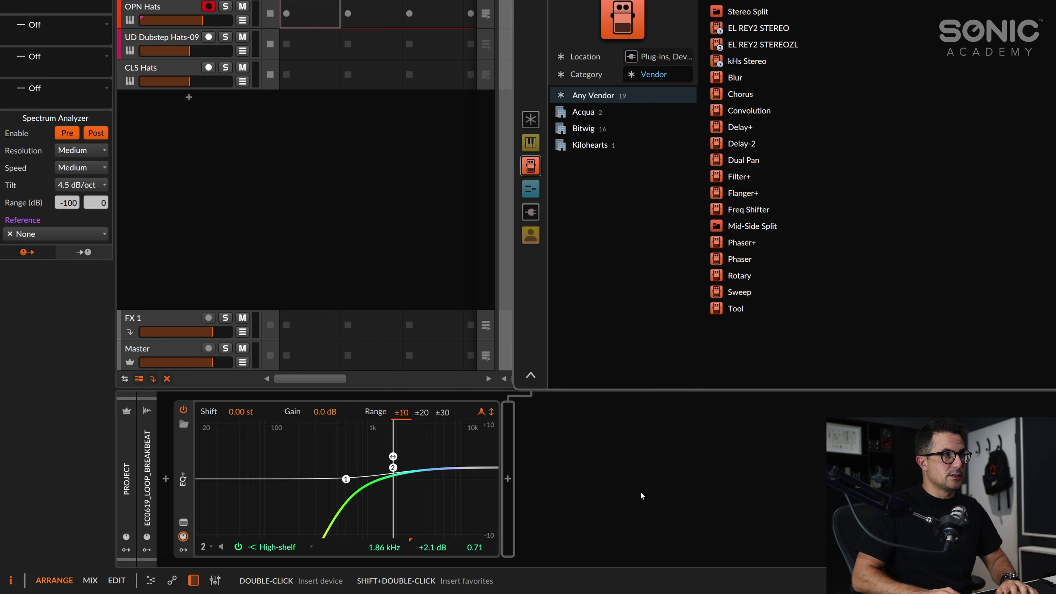
{"action": "key", "text": "Down"}
{"action": "key", "text": "Return"}
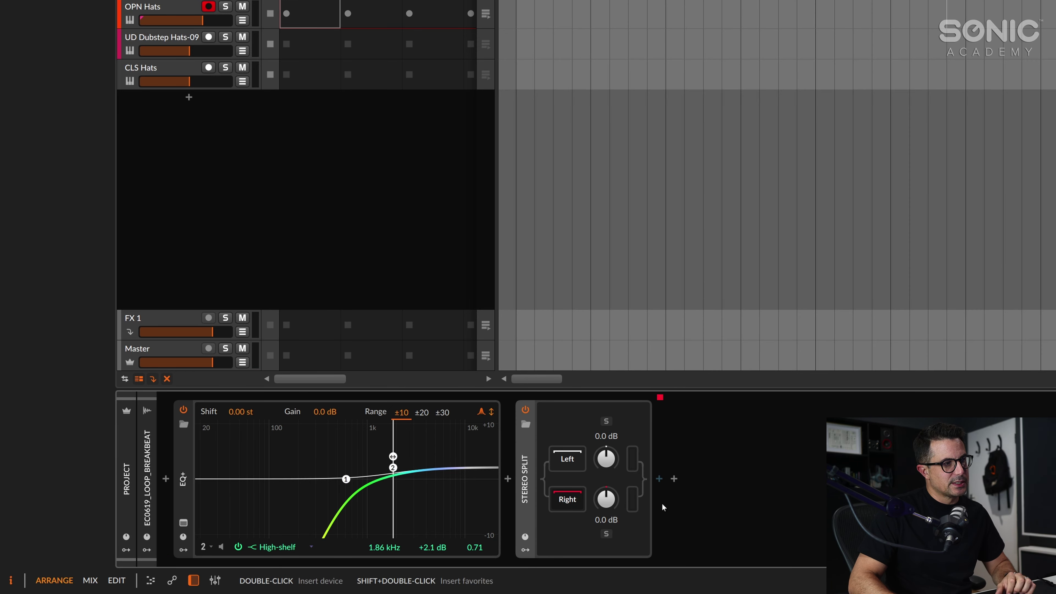
Step: Add a Time Shift inside the Stereo Split's Right channel and set it to 10.00 ms
{"action": "left_click", "coordinate": [659, 479]}
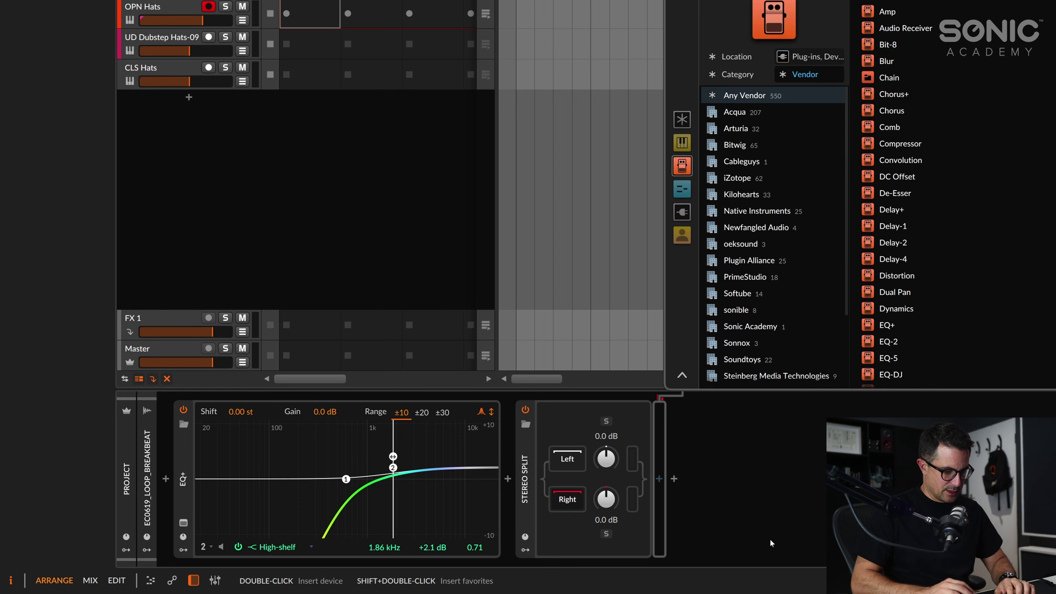
{"action": "type", "text": "tools"}
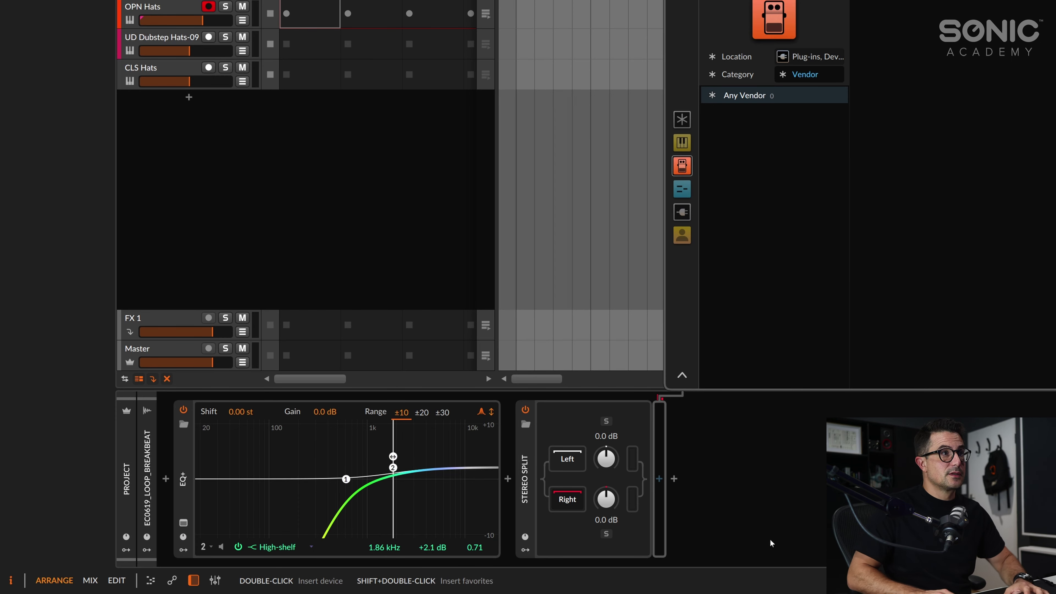
{"action": "key", "text": "Return"}
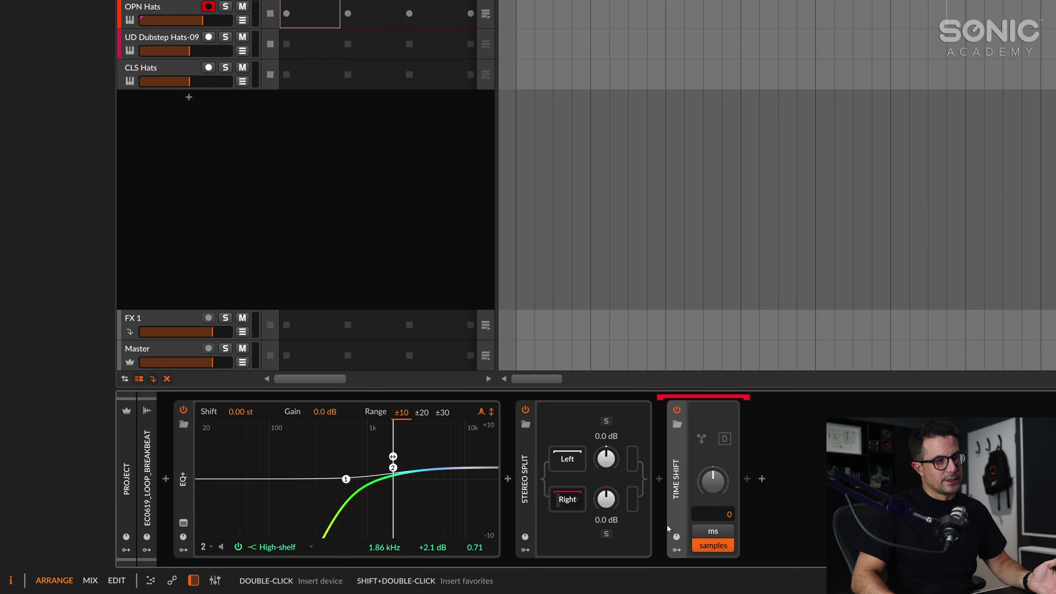
{"action": "left_click", "coordinate": [711, 532]}
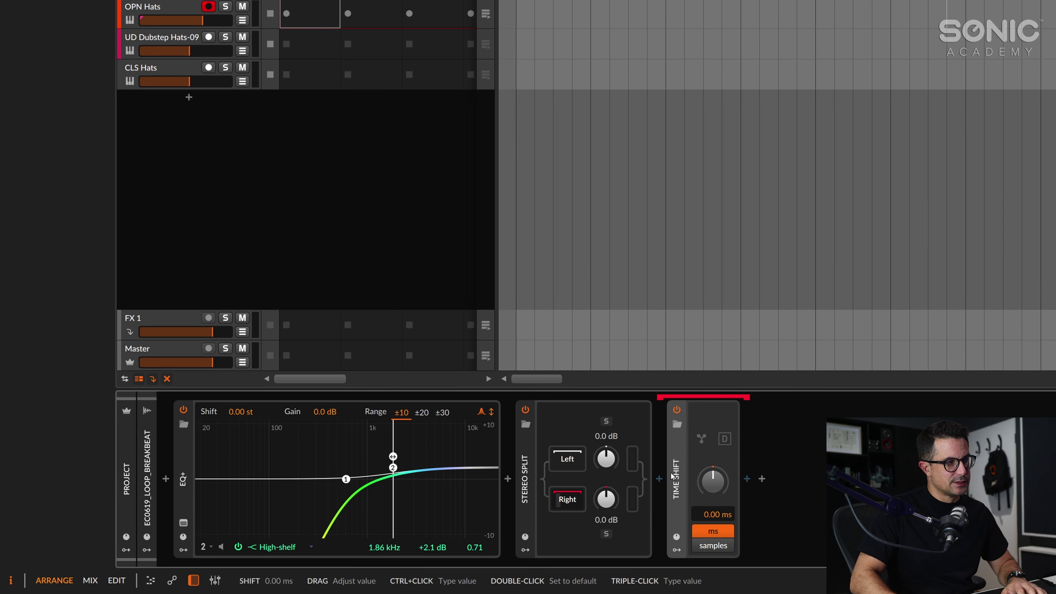
{"action": "mouse_move", "coordinate": [713, 482]}
{"action": "left_mouse_down"}
{"action": "mouse_move", "coordinate": [713, 460]}
{"action": "mouse_move", "coordinate": [718, 493]}
{"action": "left_mouse_up"}
Step: Play the EC0619 loop and compare it with the Stereo Split switched off and on again
{"action": "key", "text": "space"}
{"action": "key", "text": "space"}
{"action": "key", "text": "space"}
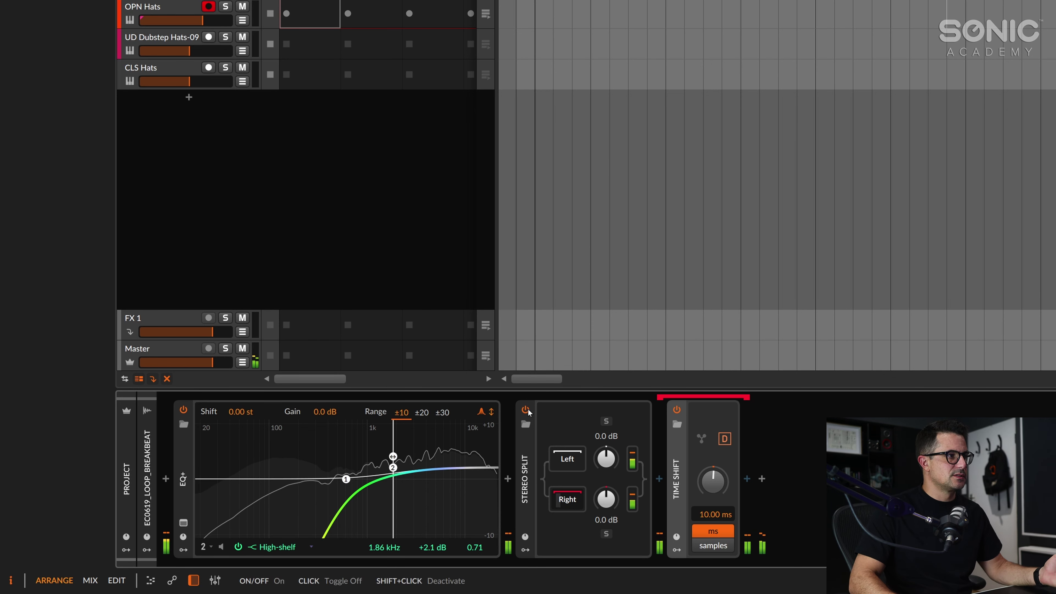
{"action": "left_click", "coordinate": [525, 409]}
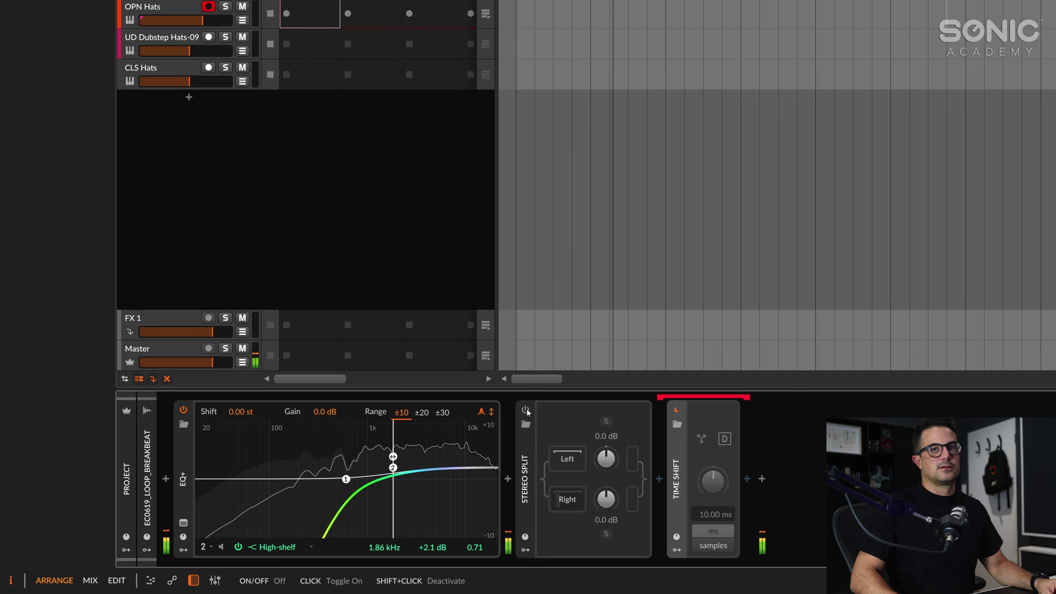
{"action": "left_click", "coordinate": [526, 409]}
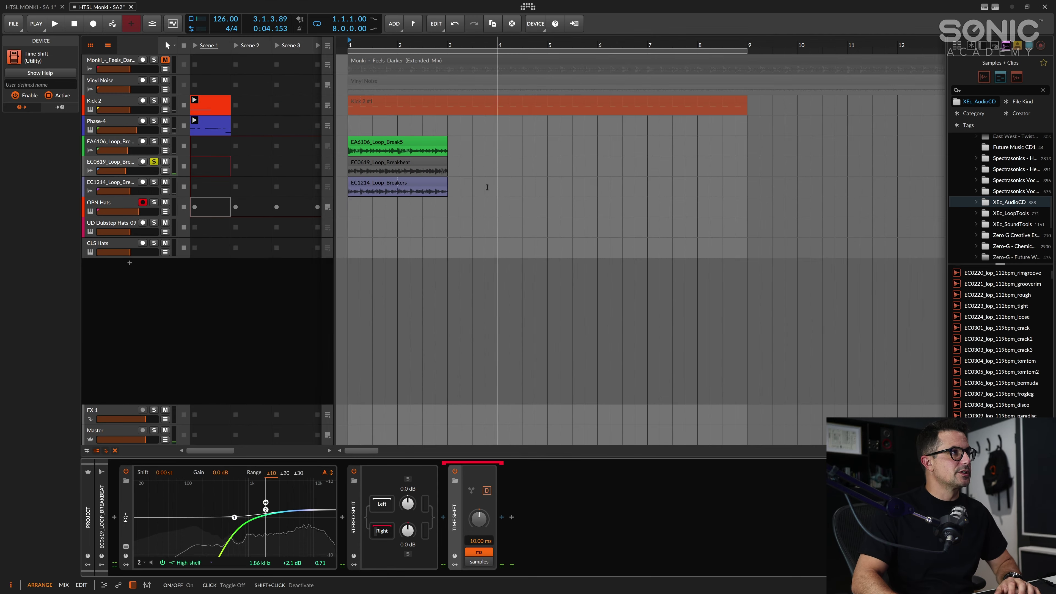
Step: Solo the EA6106_Loop_Break5 track alongside EC0619 and start playback
{"action": "left_click", "coordinate": [157, 154]}
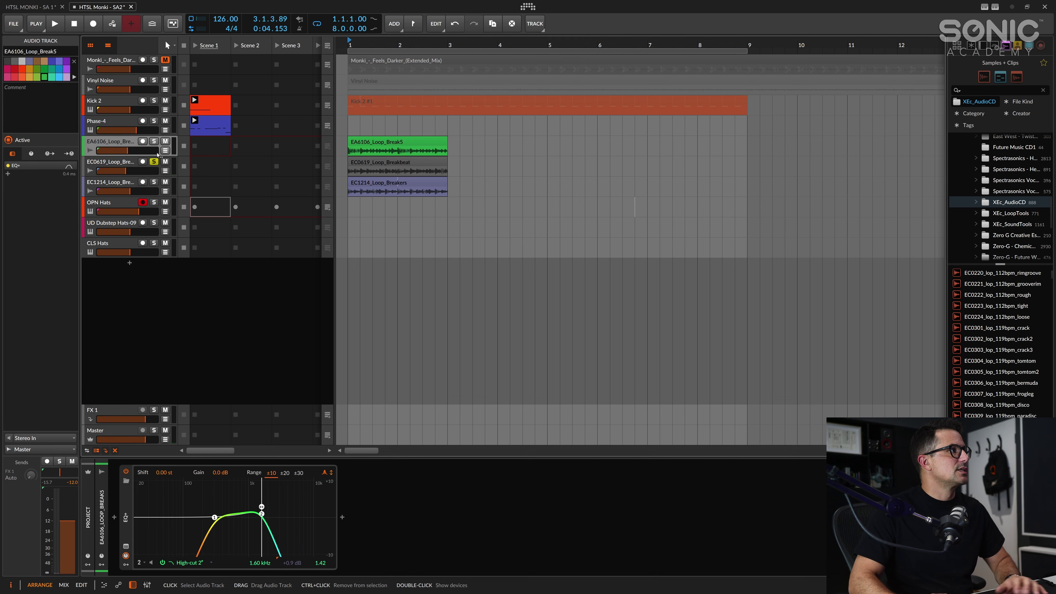
{"action": "left_click", "coordinate": [154, 141]}
{"action": "key", "text": "space"}
Step: Select the EA6106 and EC0619 clips together, loop both out to bar 9 and stop playback
{"action": "left_click_drag", "start_coordinate": [457, 137], "coordinate": [446, 161]}
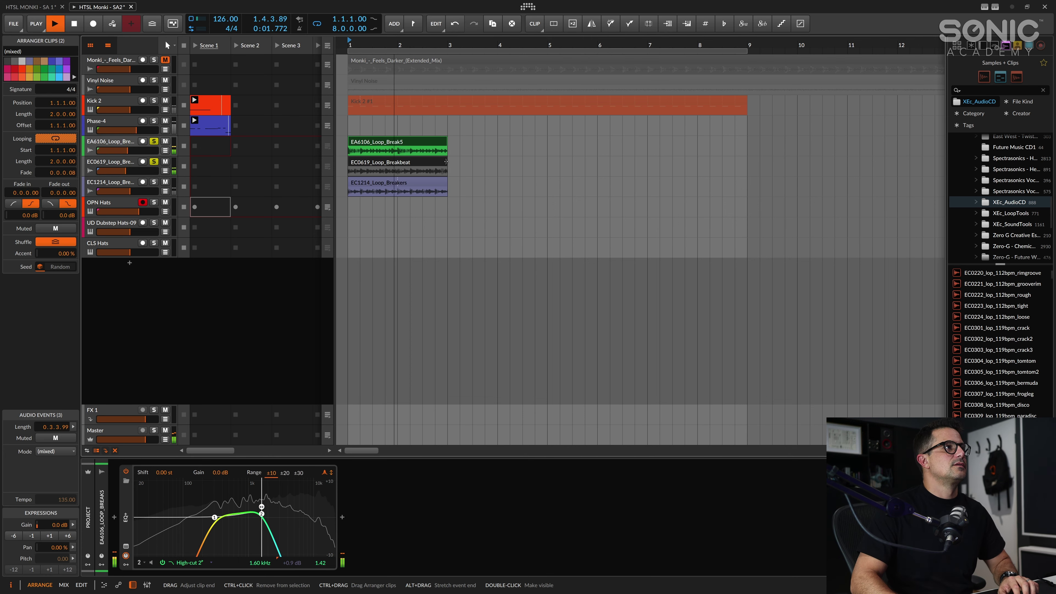
{"action": "left_click_drag", "start_coordinate": [446, 171], "coordinate": [747, 171]}
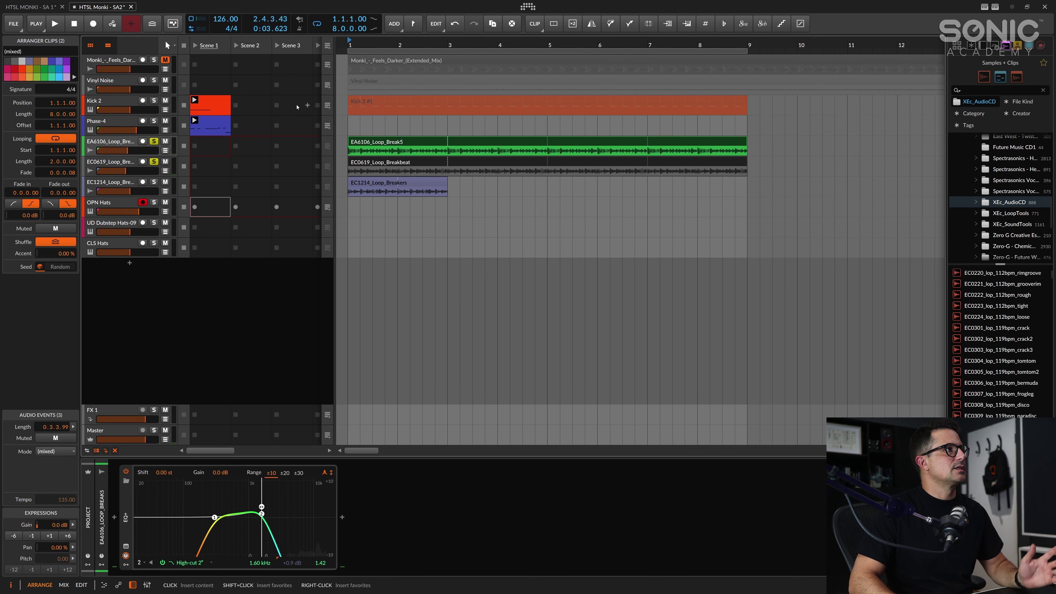
{"action": "key", "text": "space"}
Step: Switch the Kick 2 track to arranger playback, then solo it with the two breaks and audition them
{"action": "left_click", "coordinate": [368, 102]}
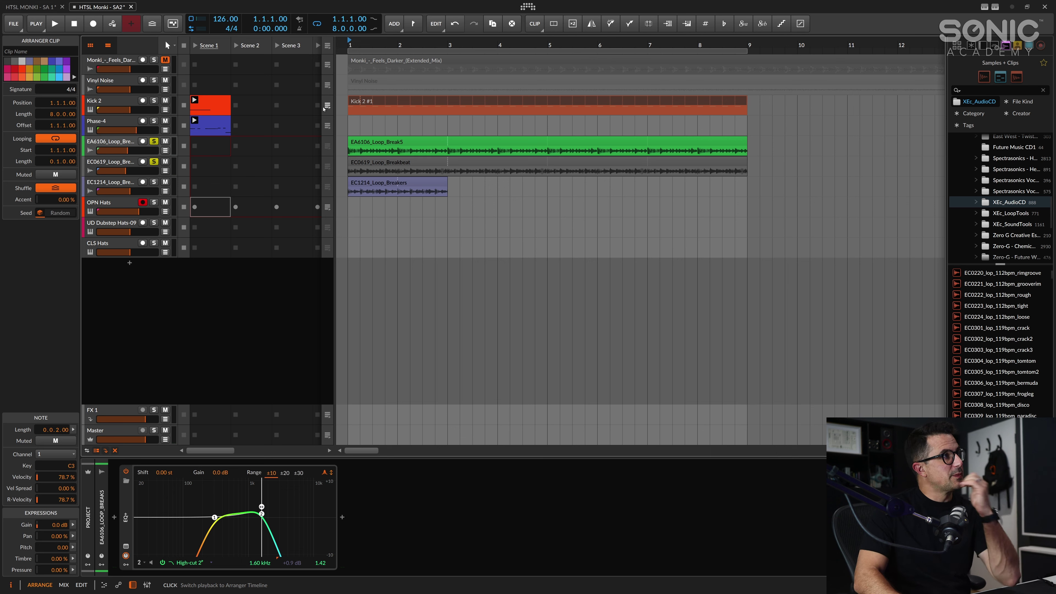
{"action": "left_click", "coordinate": [328, 108]}
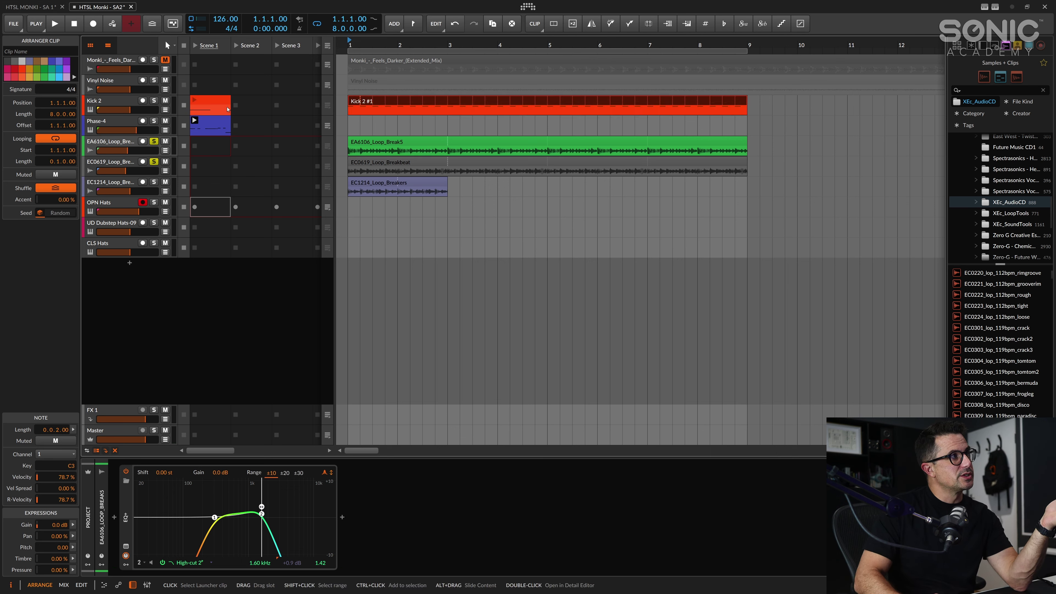
{"action": "key", "text": "space"}
{"action": "key", "text": "space"}
{"action": "left_click", "coordinate": [155, 102]}
{"action": "key", "text": "space"}
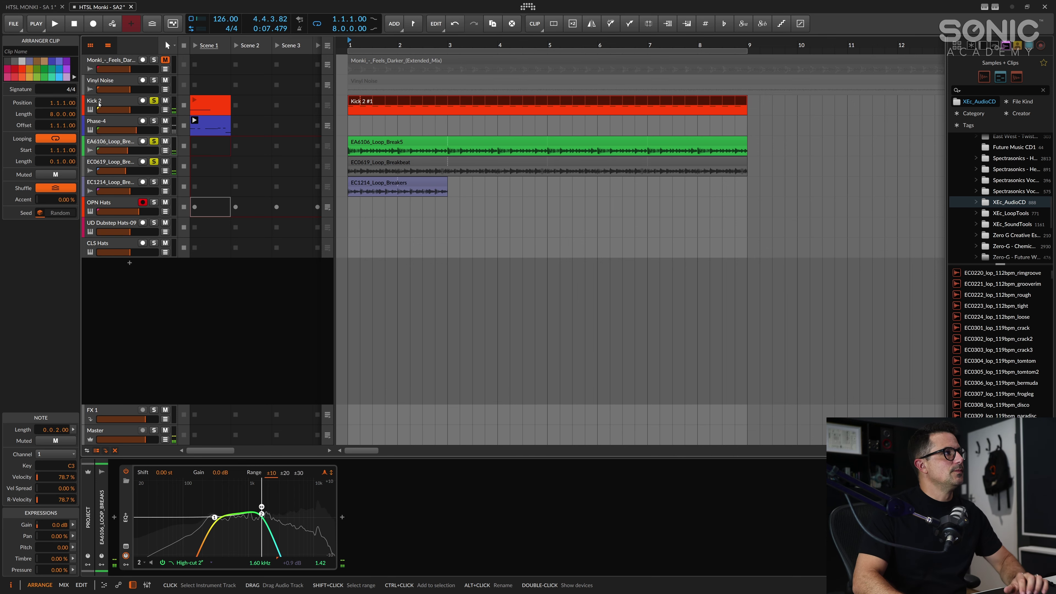
Step: Show the Kick 2 track's device chain
{"action": "left_click", "coordinate": [98, 104]}
{"action": "left_click", "coordinate": [457, 559]}
{"action": "left_click", "coordinate": [221, 517]}
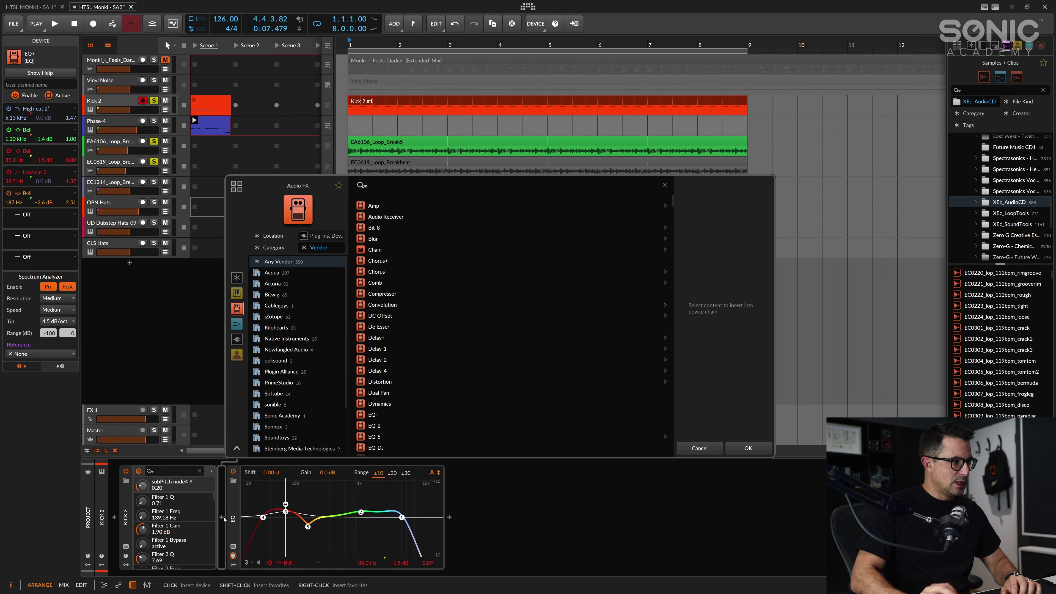
{"action": "type", "text": "filt"}
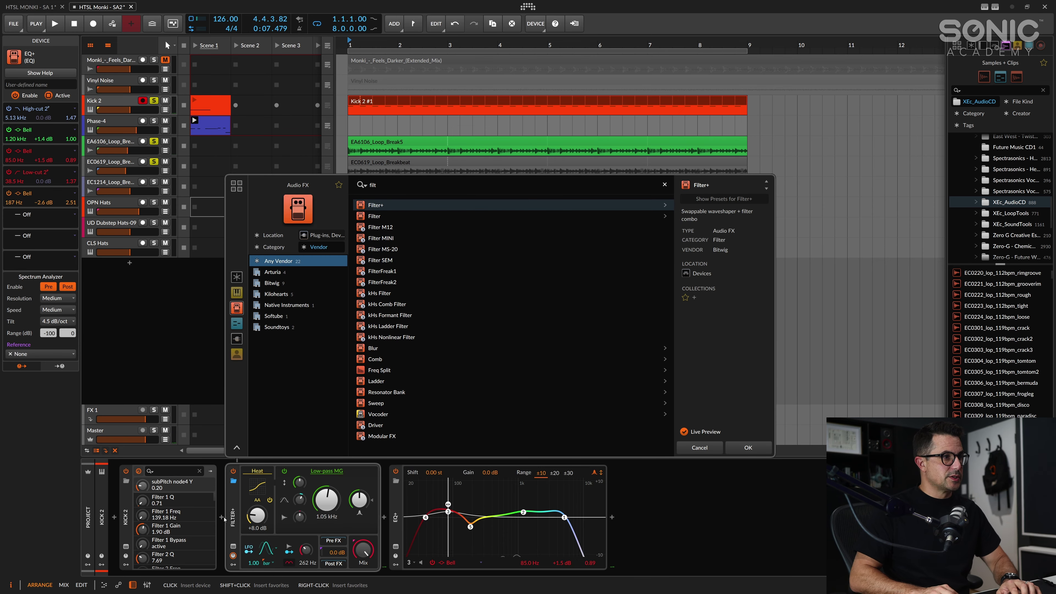
{"action": "key", "text": "Down"}
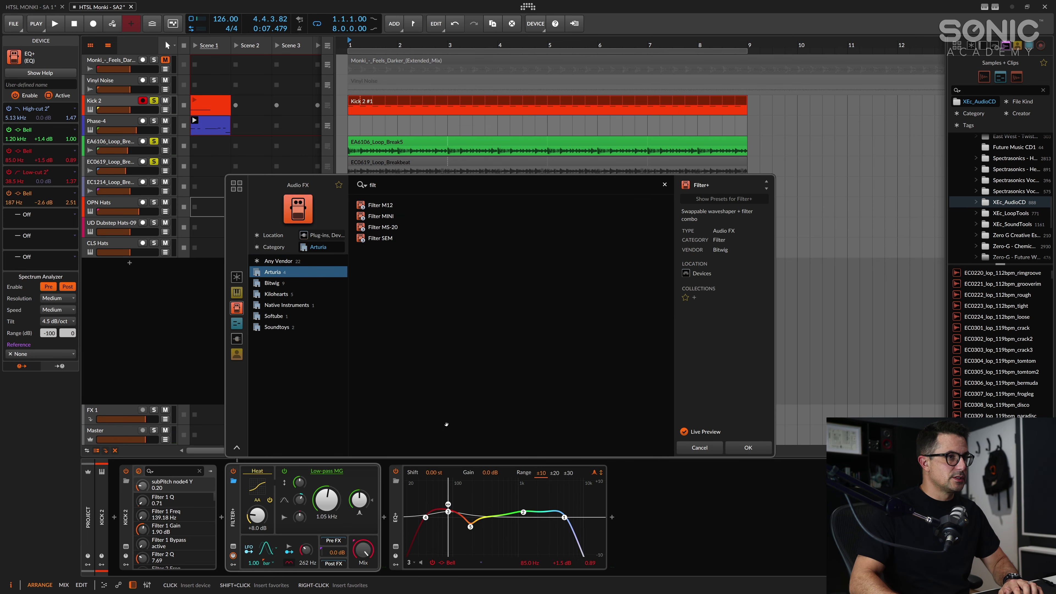
{"action": "left_click", "coordinate": [700, 447]}
Step: Insert a Filter between the Kick 2 instrument and its EQ+, set to high-pass with a low cutoff during playback
{"action": "left_click", "coordinate": [221, 518]}
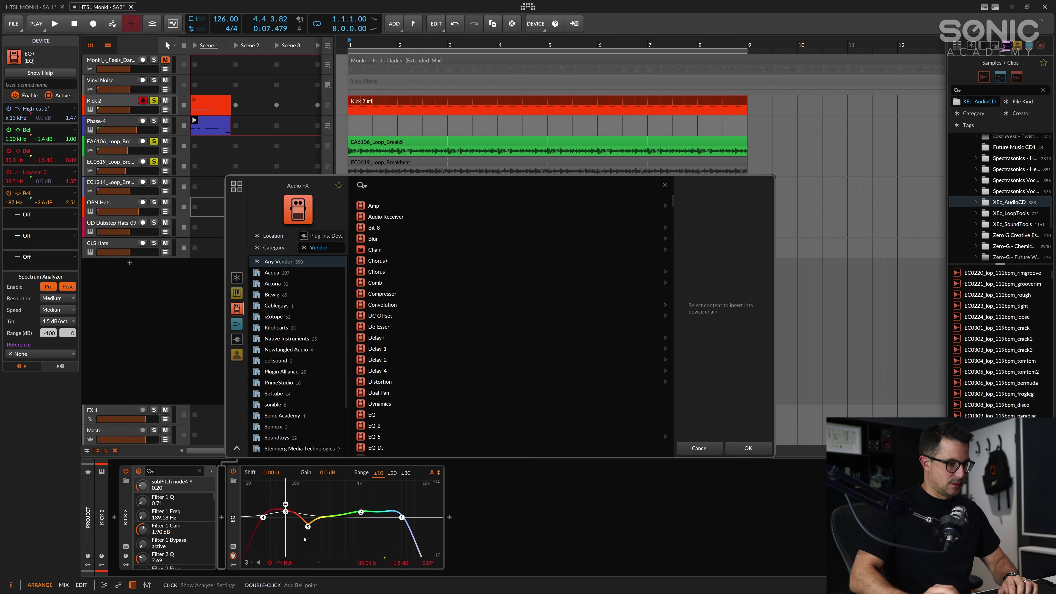
{"action": "type", "text": "fil"}
{"action": "key", "text": "Down"}
{"action": "key", "text": "Down"}
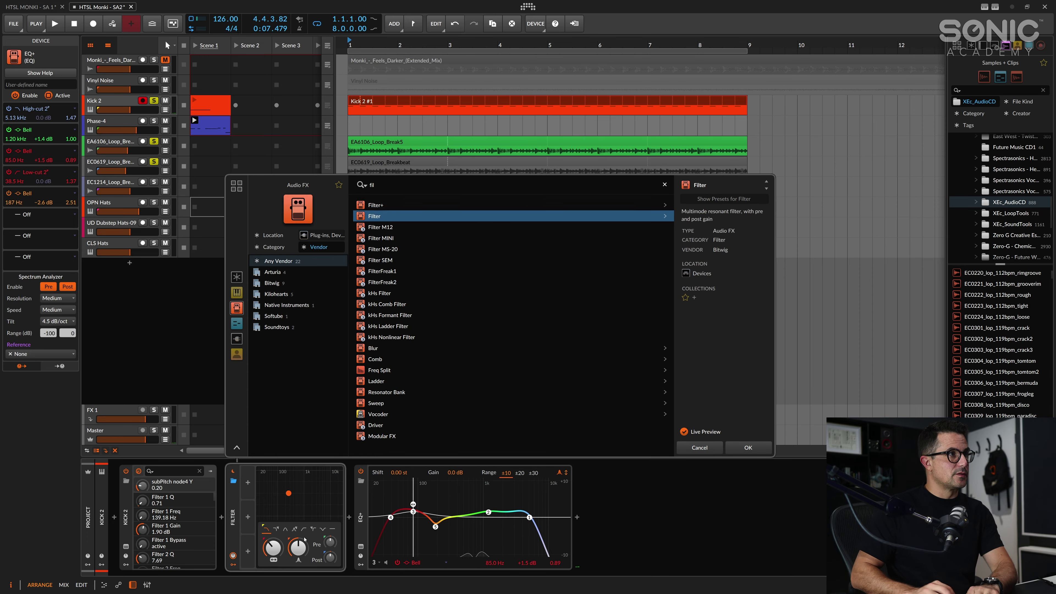
{"action": "key", "text": "Return"}
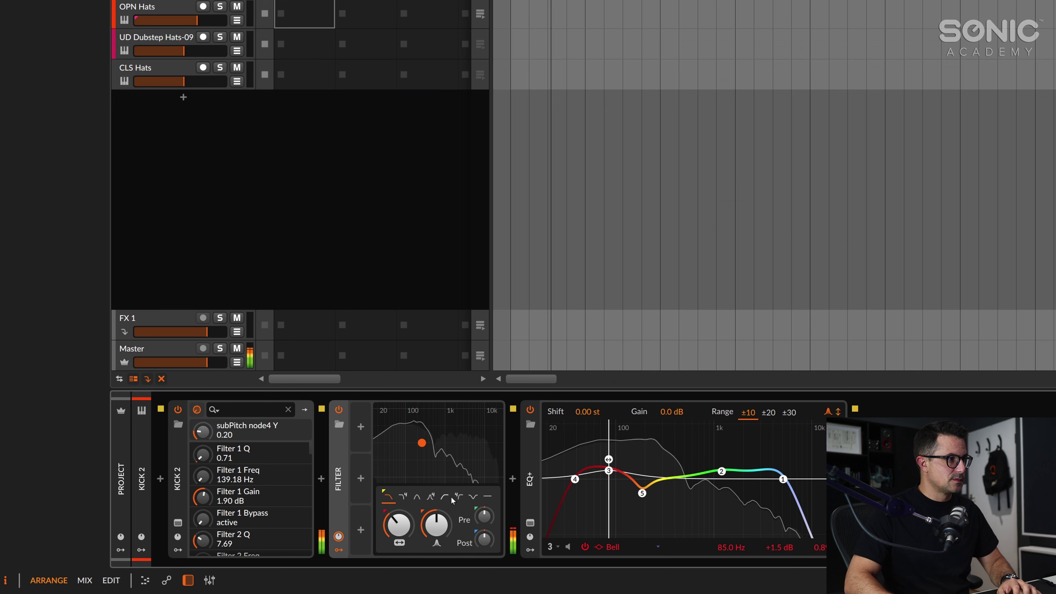
{"action": "left_click_drag", "start_coordinate": [436, 523], "coordinate": [399, 524]}
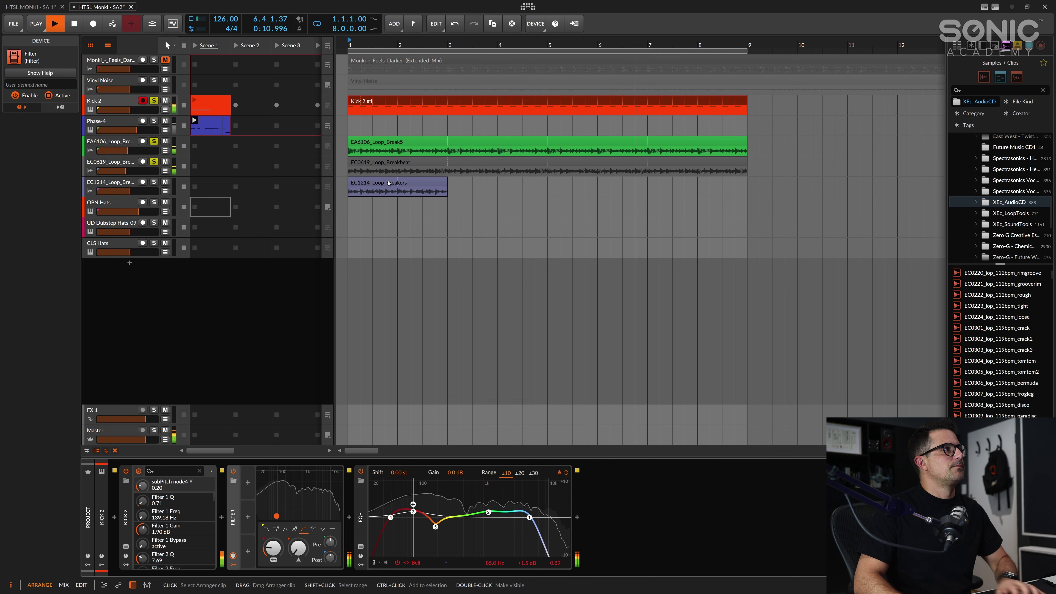
Step: Leave only the EC1214_Loop_Breakers track soloed and audition its clip from bar 1
{"action": "left_click", "coordinate": [155, 147]}
{"action": "left_click", "coordinate": [154, 181]}
{"action": "left_click", "coordinate": [367, 183]}
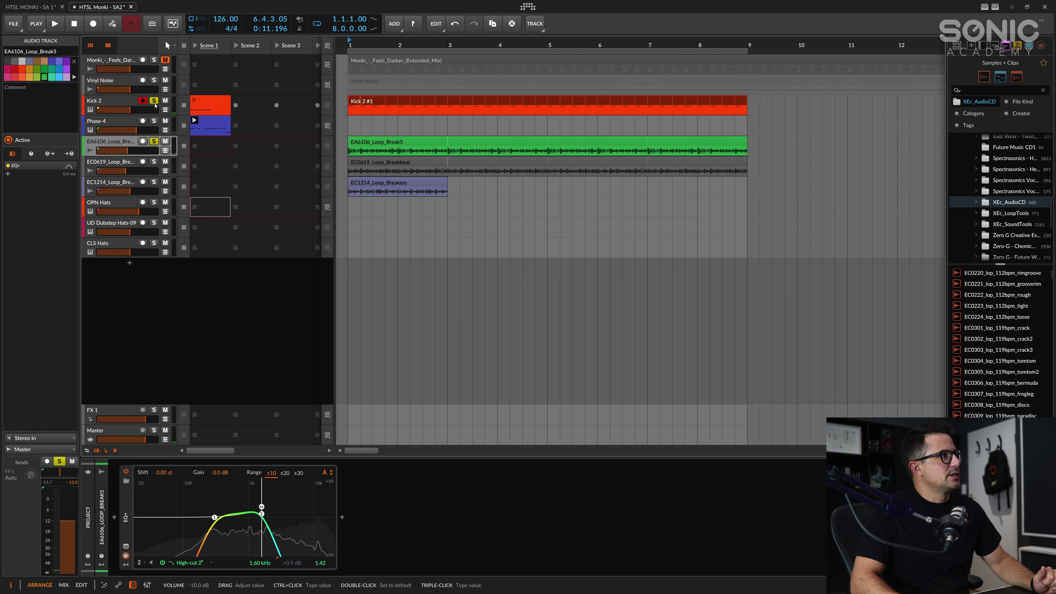
{"action": "key", "text": "space"}
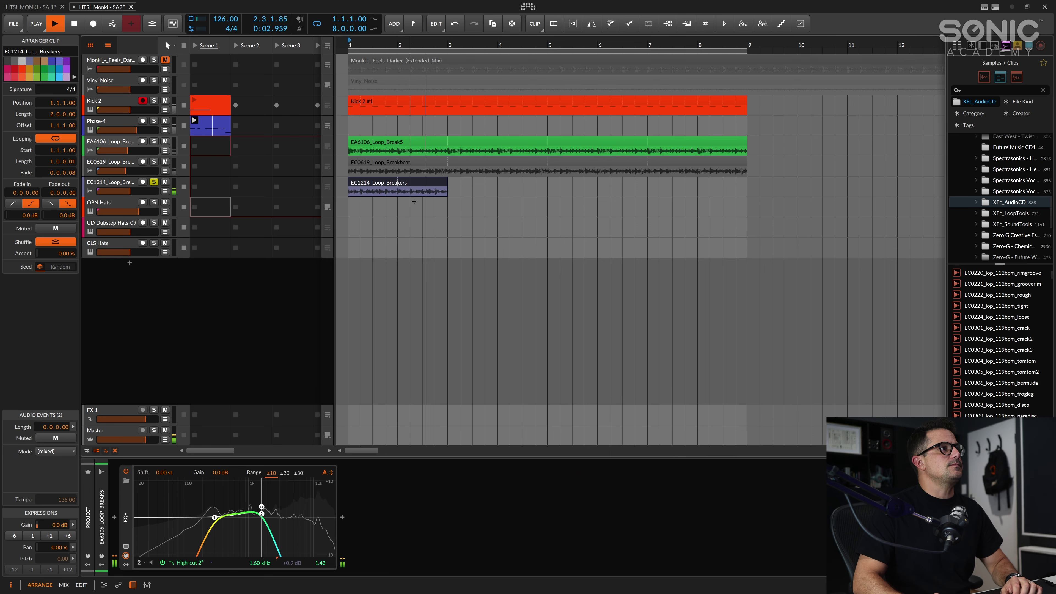
{"action": "key", "text": "space"}
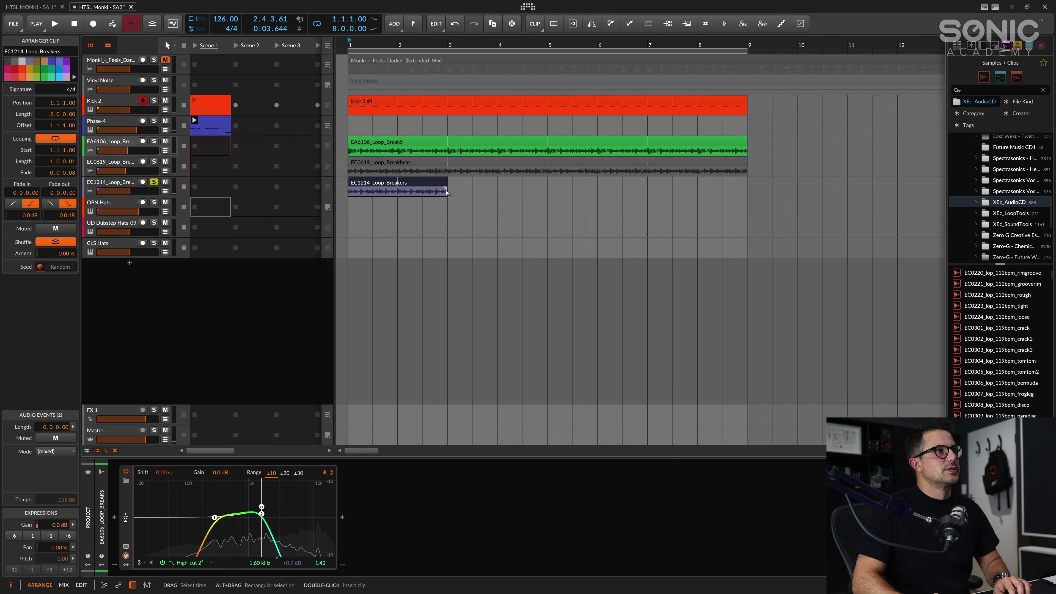
Step: Loop the EC1214_Loop_Breakers clip out to bar 9 and play the arrangement
{"action": "left_click_drag", "start_coordinate": [448, 190], "coordinate": [752, 199]}
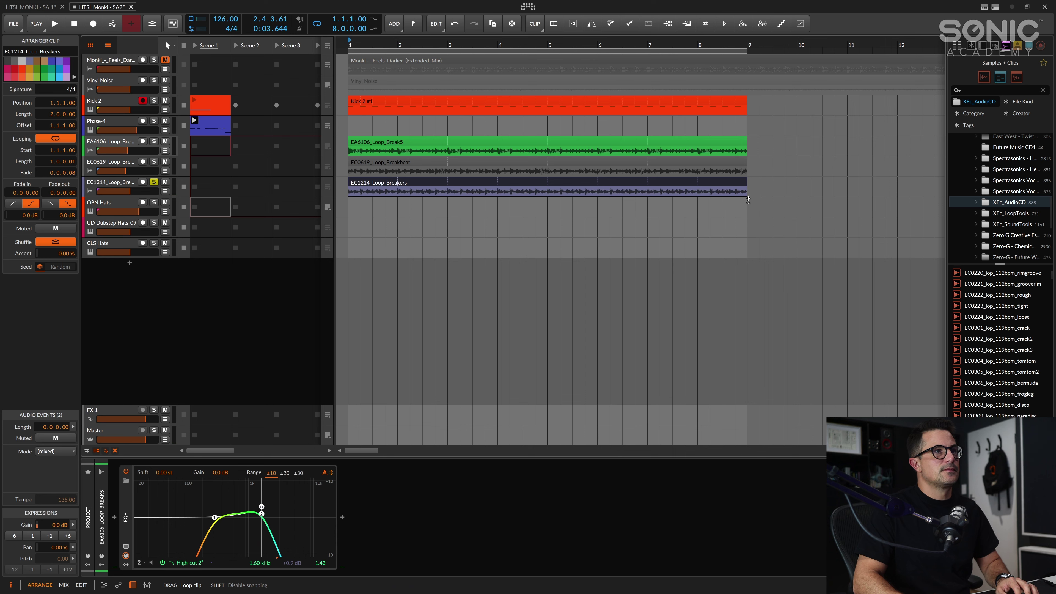
{"action": "key", "text": "space"}
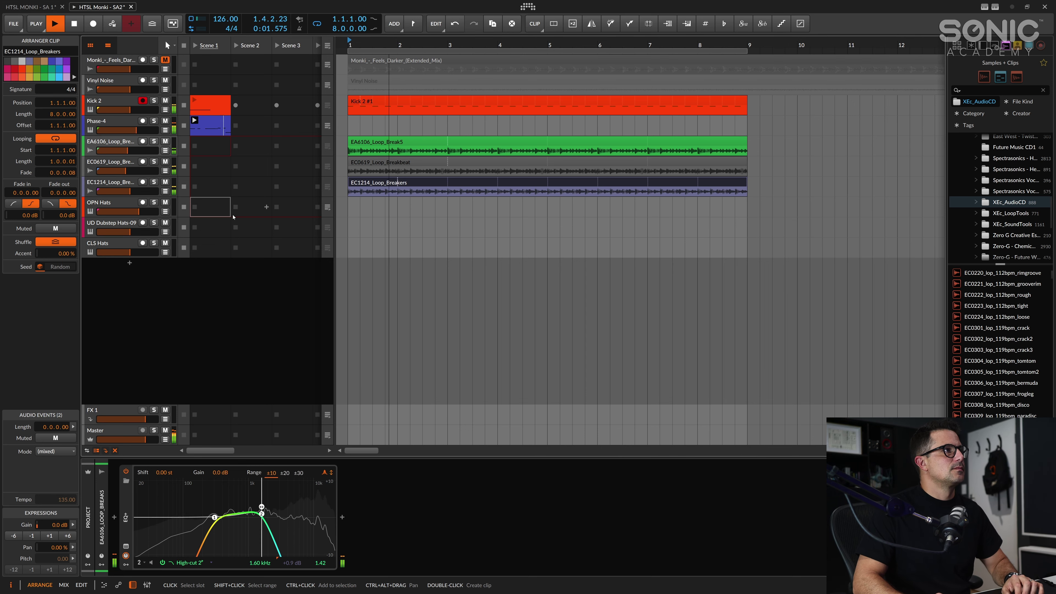
Step: Select the EC1214_Loop_Breakers track, solo it again and replay it from bar 1
{"action": "left_click", "coordinate": [126, 188]}
{"action": "left_click", "coordinate": [153, 182]}
{"action": "key", "text": "space"}
{"action": "key", "text": "space"}
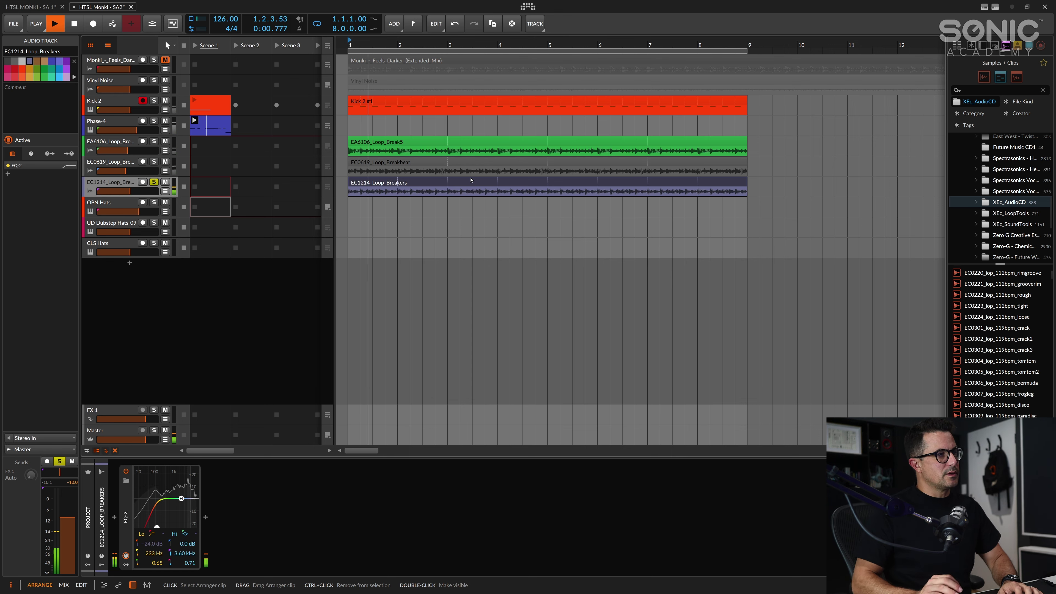
Step: Stop playback and open the EC1214_Loop_Breakers clip in the detail editor
{"action": "key", "text": "space"}
{"action": "double_click", "coordinate": [379, 186]}
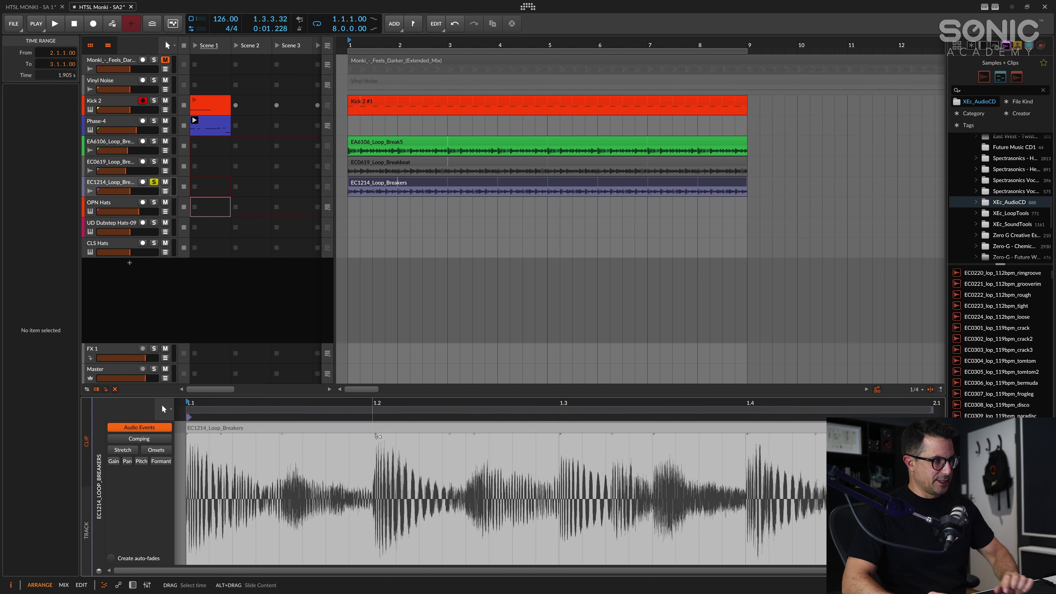
Step: Slice the EC1214_Loop_Breakers audio event in place at its onsets with a 28 % threshold
{"action": "left_click", "coordinate": [377, 435]}
{"action": "right_click", "coordinate": [376, 434]}
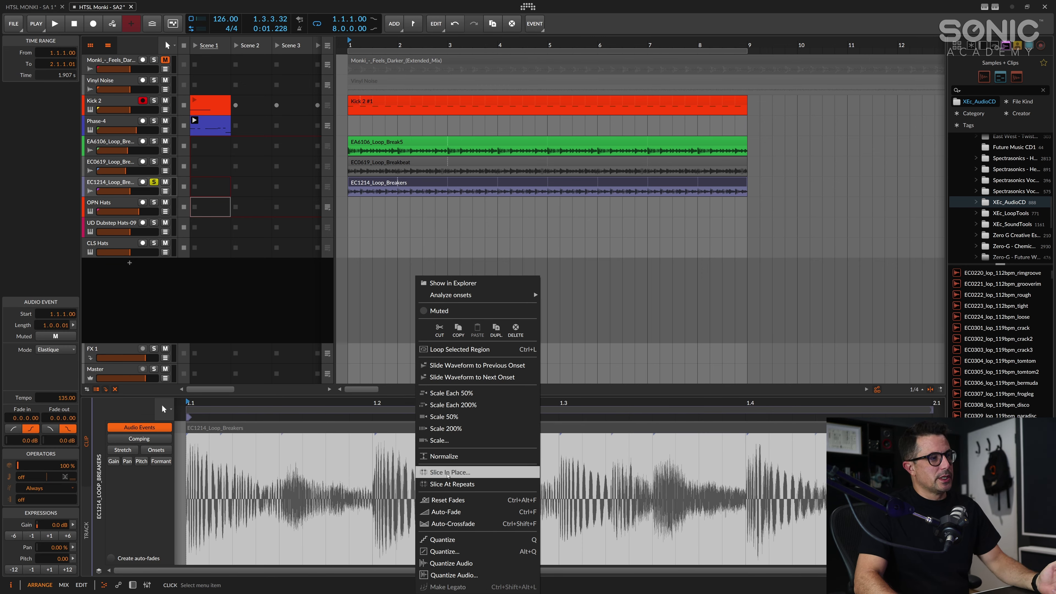
{"action": "left_click", "coordinate": [410, 472]}
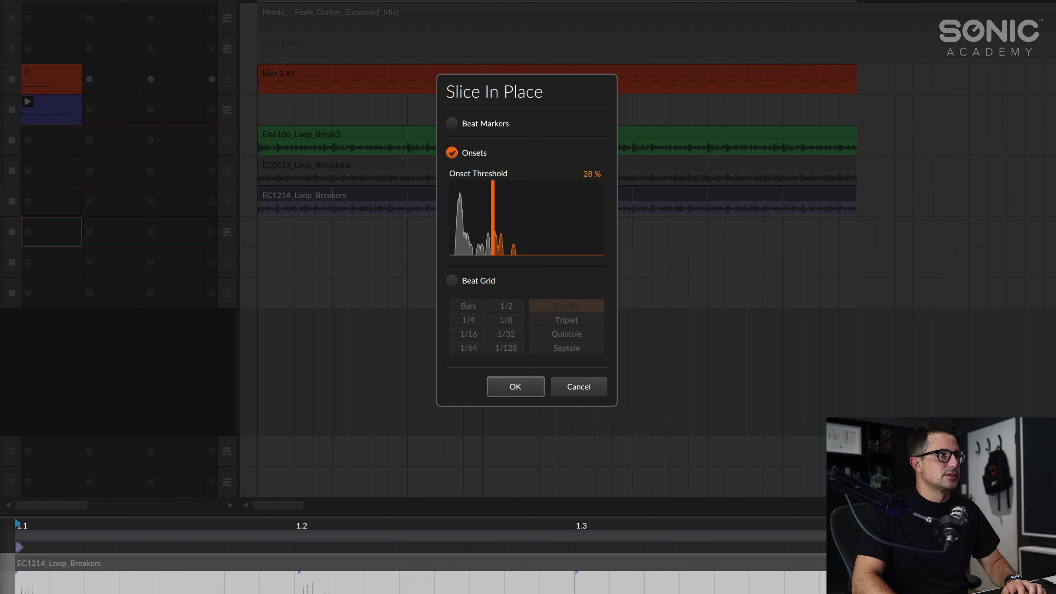
{"action": "left_click", "coordinate": [515, 386]}
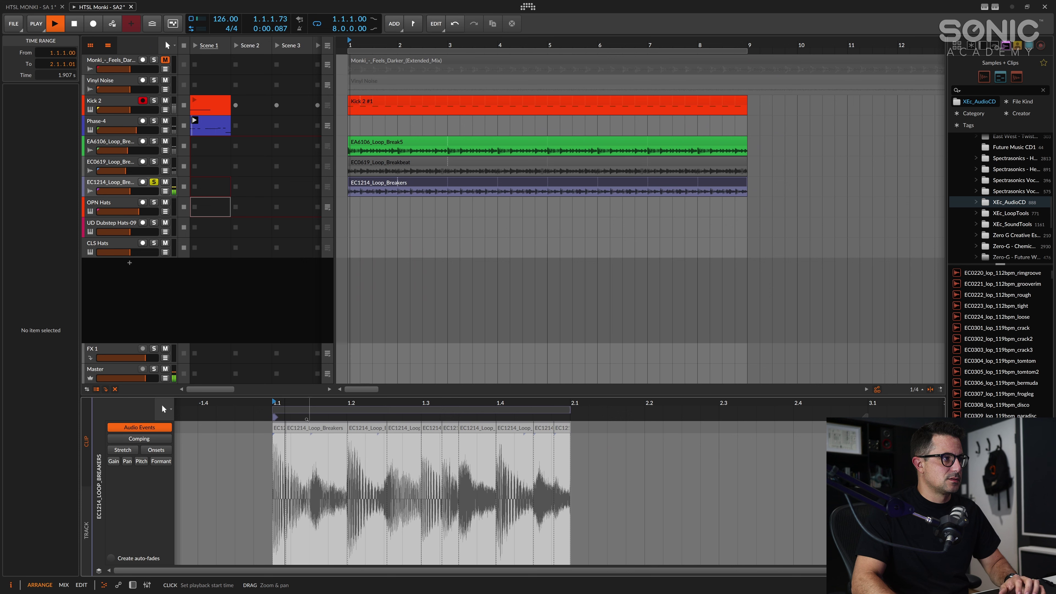
Step: Audition the onset-sliced EC1214 loop, stop playback and undo the slicing
{"action": "mouse_move", "coordinate": [359, 421]}
{"action": "left_mouse_down"}
{"action": "mouse_move", "coordinate": [361, 453]}
{"action": "mouse_move", "coordinate": [362, 421]}
{"action": "left_mouse_up"}
{"action": "key", "text": "space"}
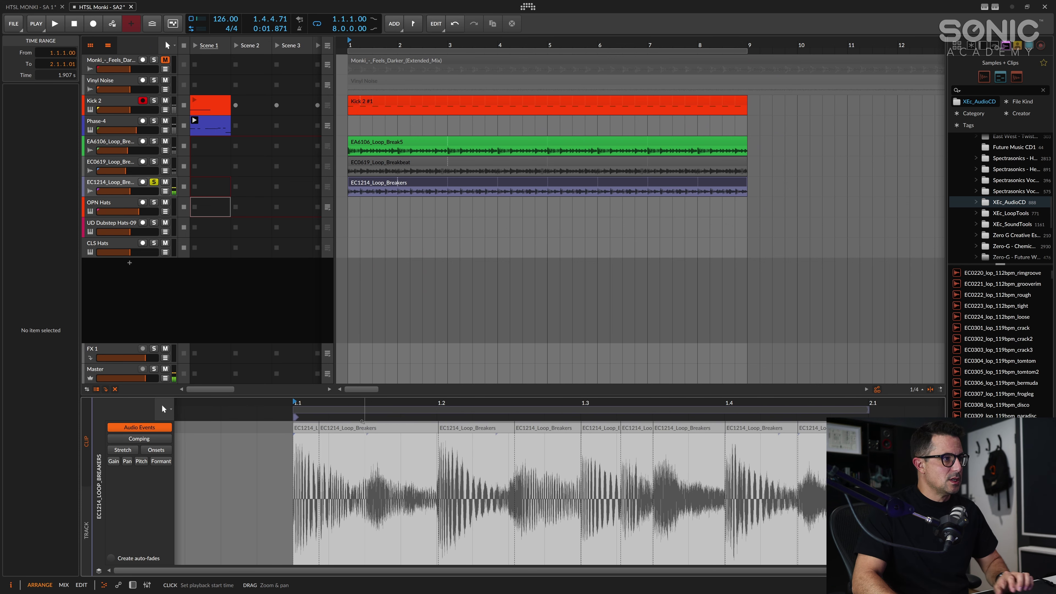
{"action": "key", "text": "ctrl+z"}
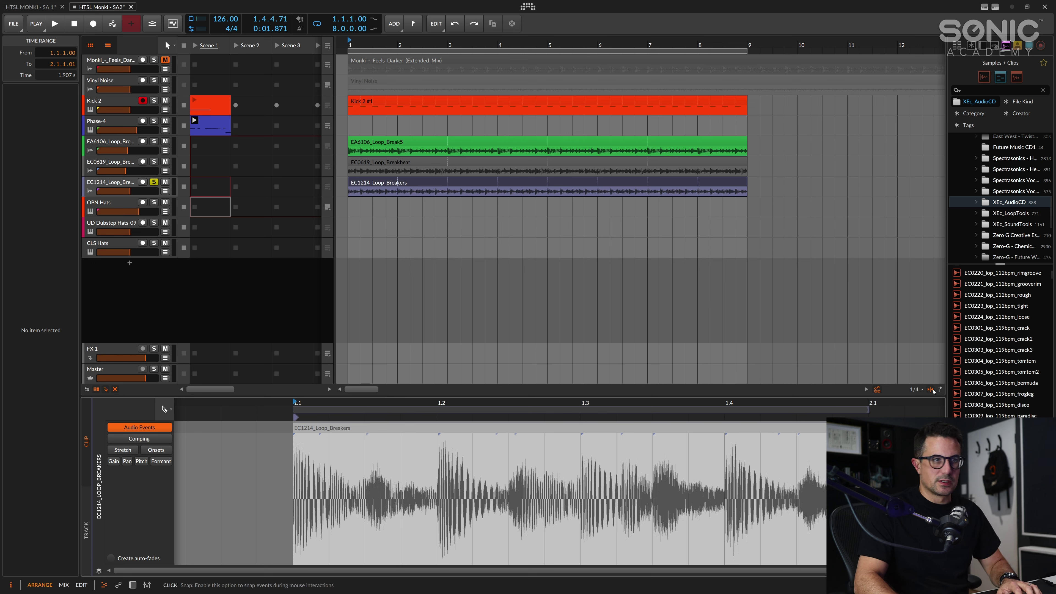
Step: Split the EC1214_Loop_Breakers audio event by hand at 1.1.3, 1.2, 1.2.3, 1.3 and 1.3.3
{"action": "left_click", "coordinate": [365, 444]}
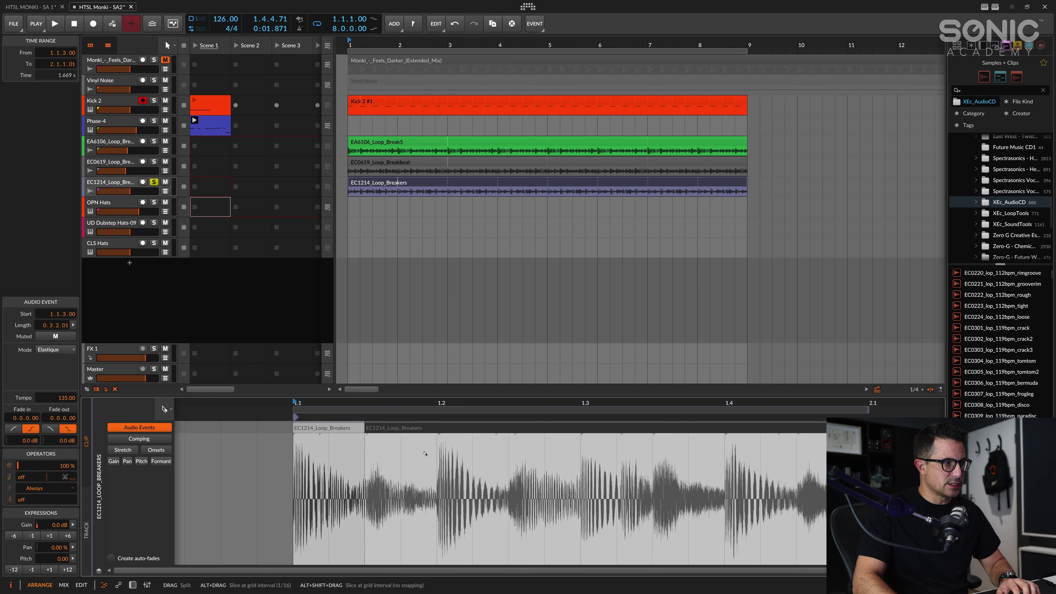
{"action": "left_click", "coordinate": [434, 451]}
{"action": "left_click", "coordinate": [510, 459]}
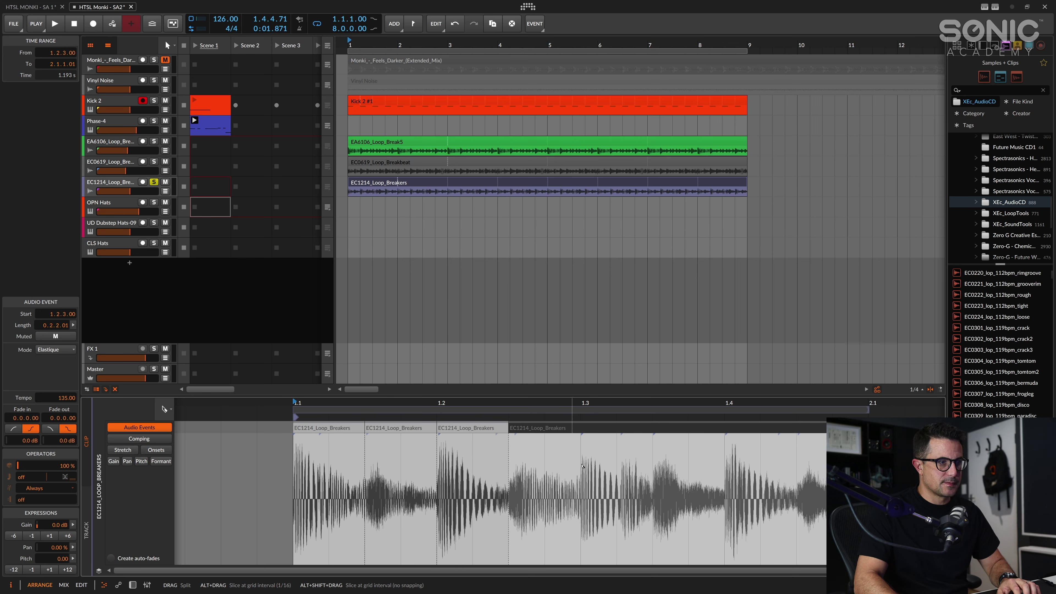
{"action": "left_click", "coordinate": [585, 465]}
{"action": "left_click", "coordinate": [652, 491]}
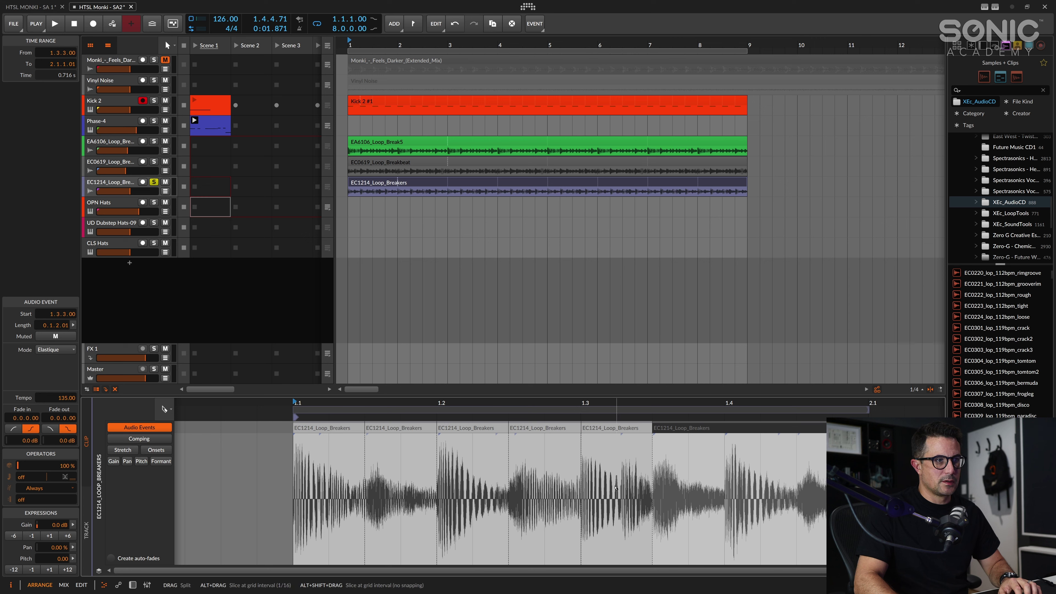
Step: While the loop plays, add further splits at 1.3.2, about 1.4.1 and 1.4.3, and stop playback
{"action": "key", "text": "space"}
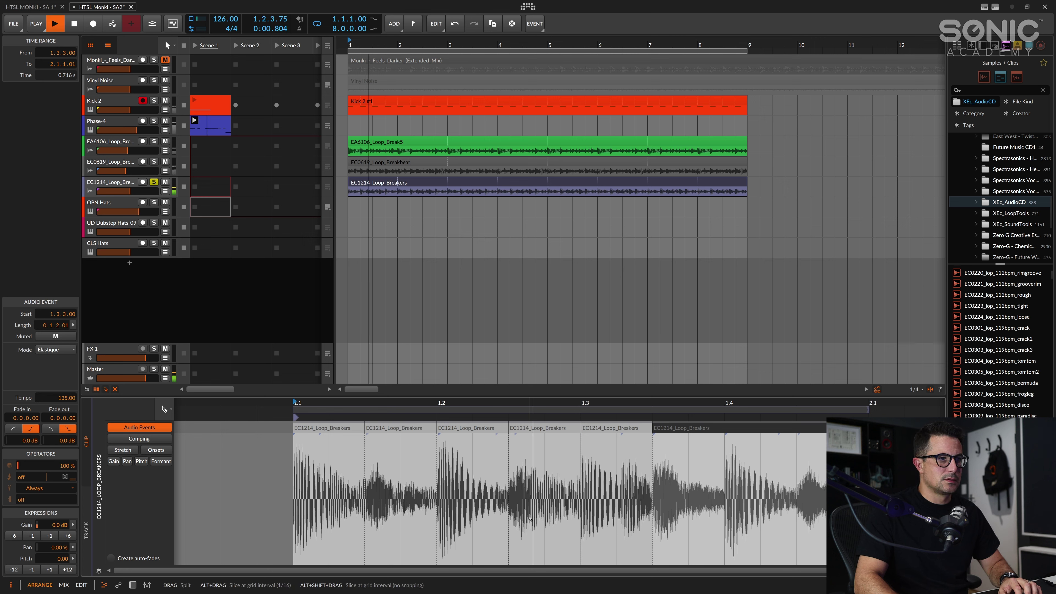
{"action": "left_click", "coordinate": [617, 488]}
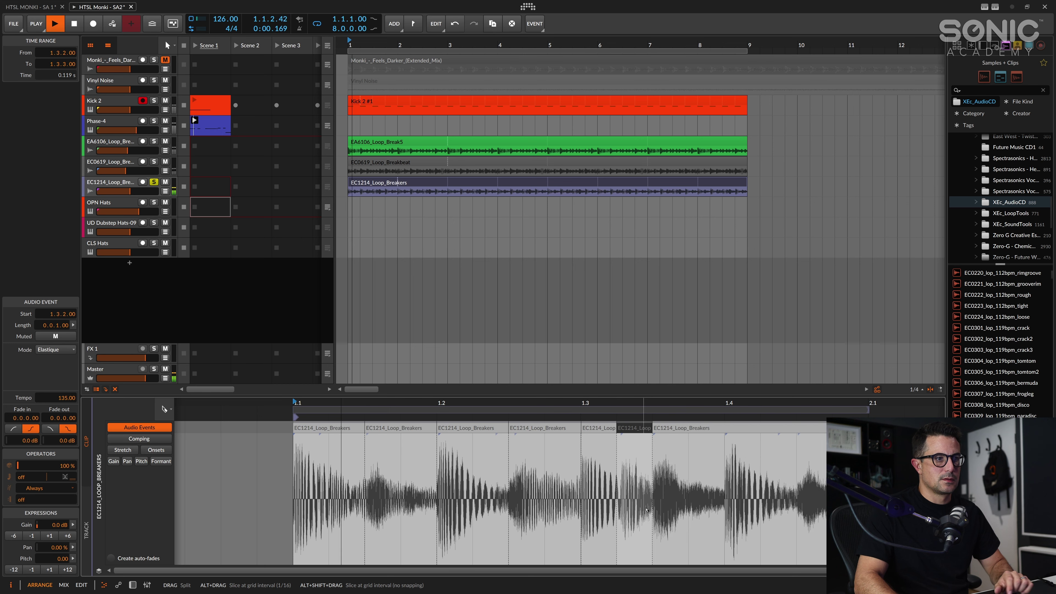
{"action": "left_click", "coordinate": [728, 496]}
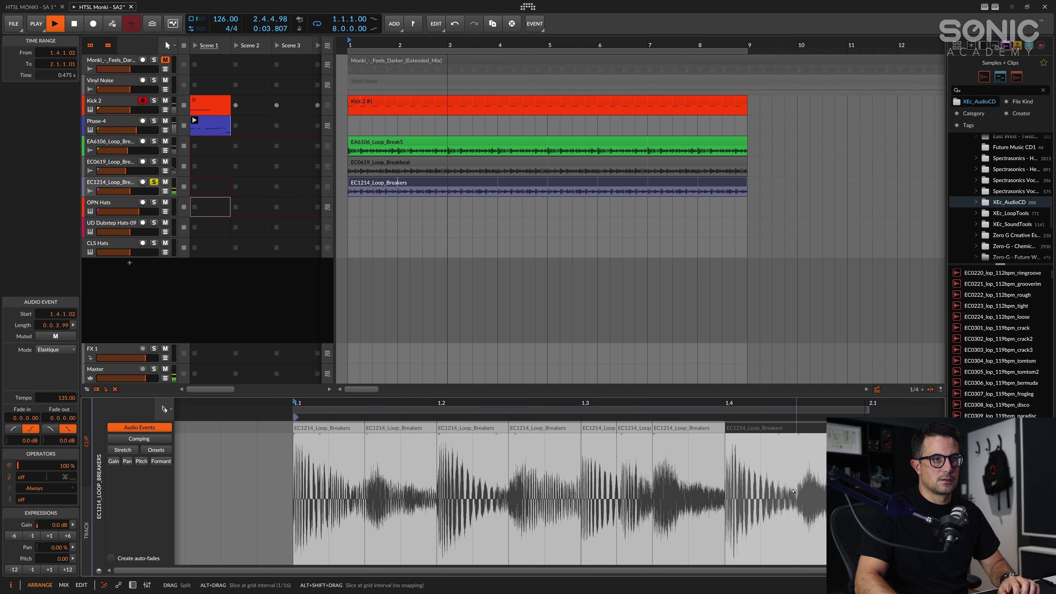
{"action": "left_click", "coordinate": [793, 491]}
{"action": "key", "text": "space"}
Step: Select all EC1214 slices, give them long fade-outs of about 0.0.1.86 together and audition the tightened loop
{"action": "left_click_drag", "start_coordinate": [282, 429], "coordinate": [825, 458]}
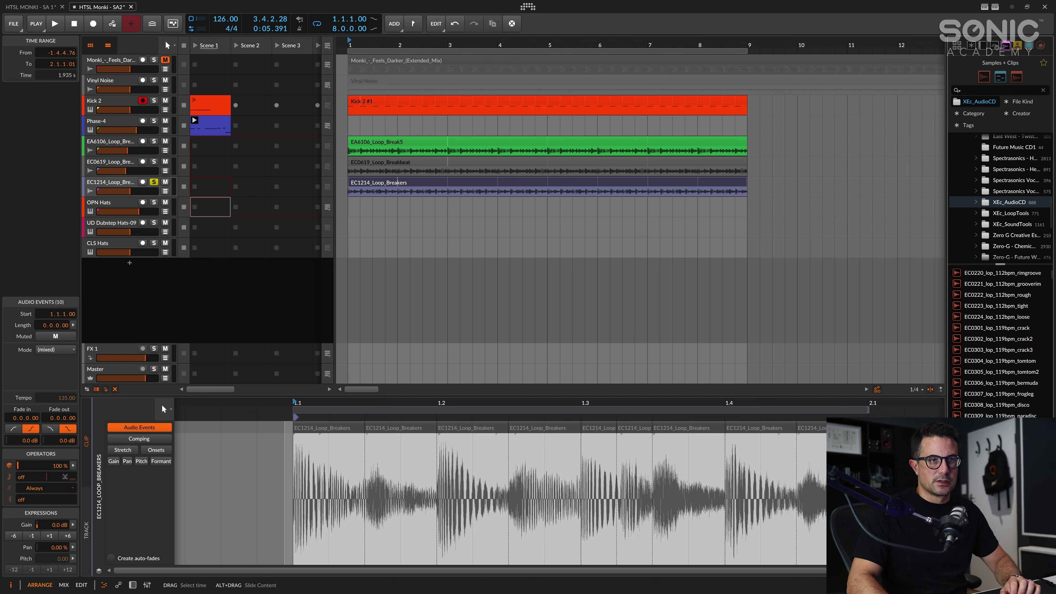
{"action": "left_click_drag", "start_coordinate": [362, 434], "coordinate": [342, 464]}
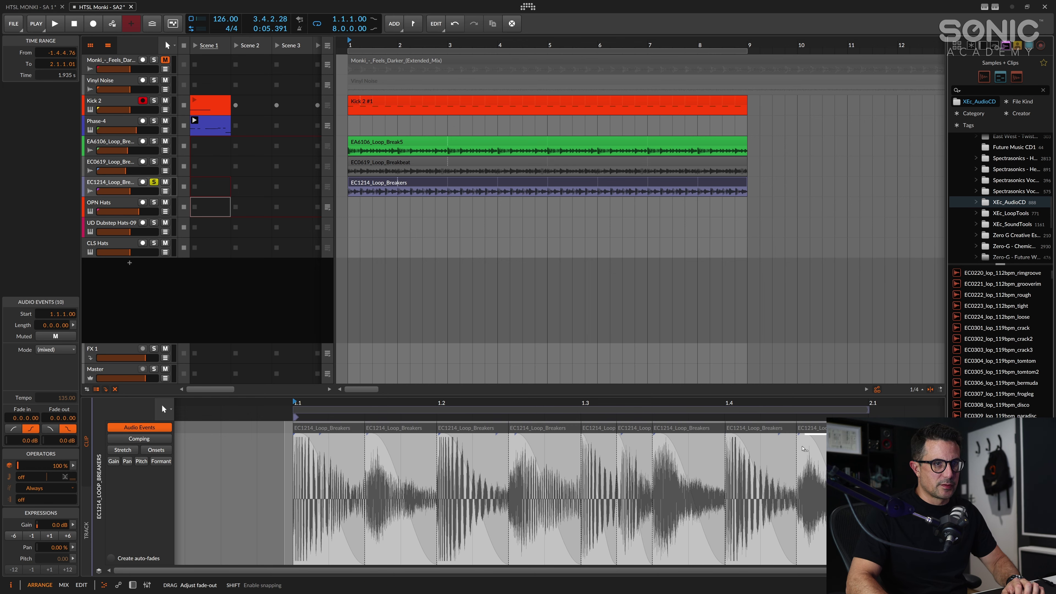
{"action": "key", "text": "space"}
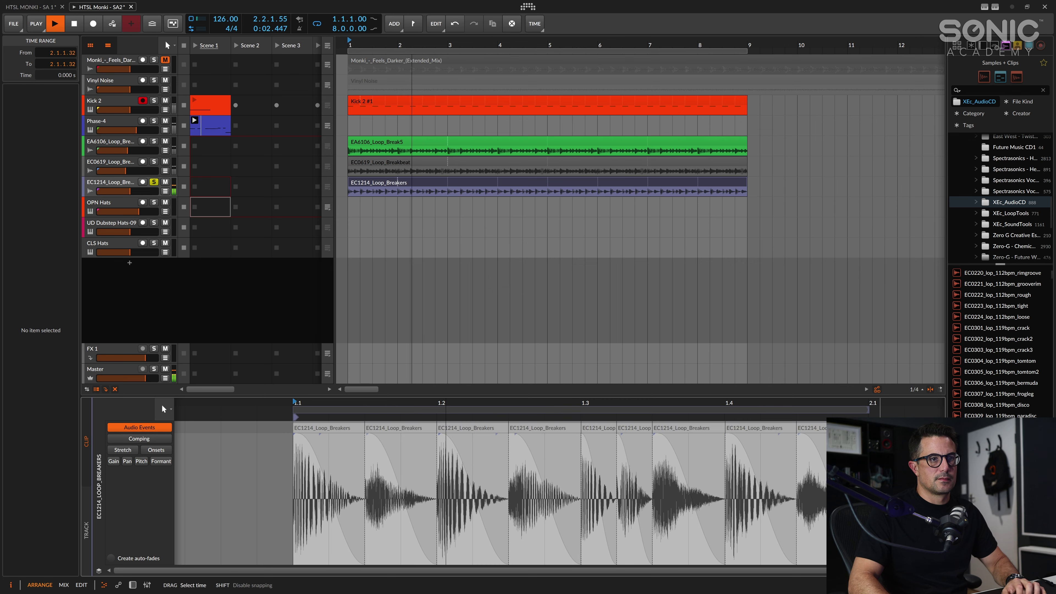
{"action": "left_click", "coordinate": [810, 478]}
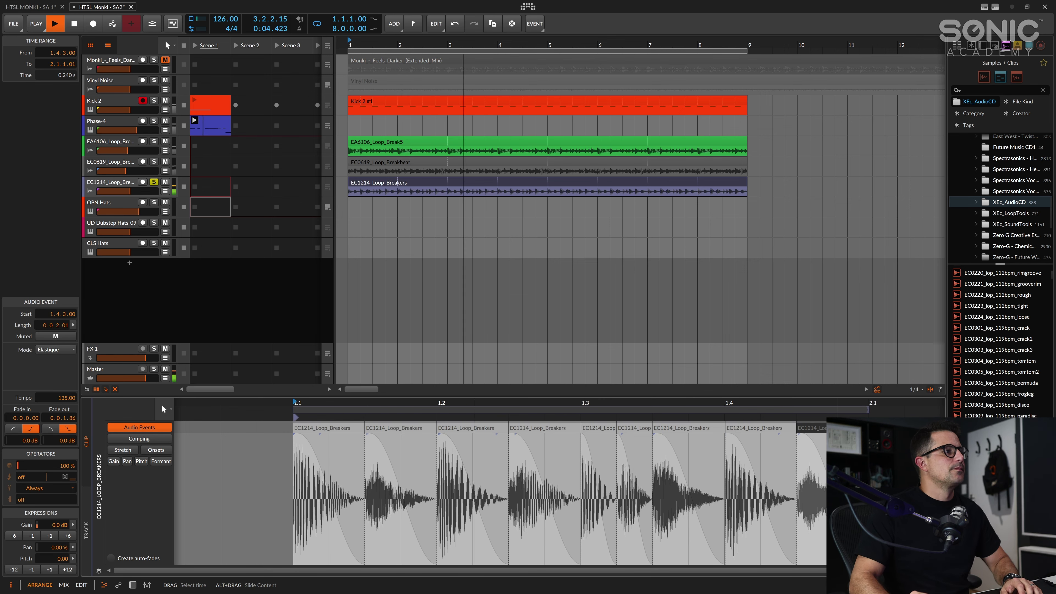
{"action": "key", "text": "space"}
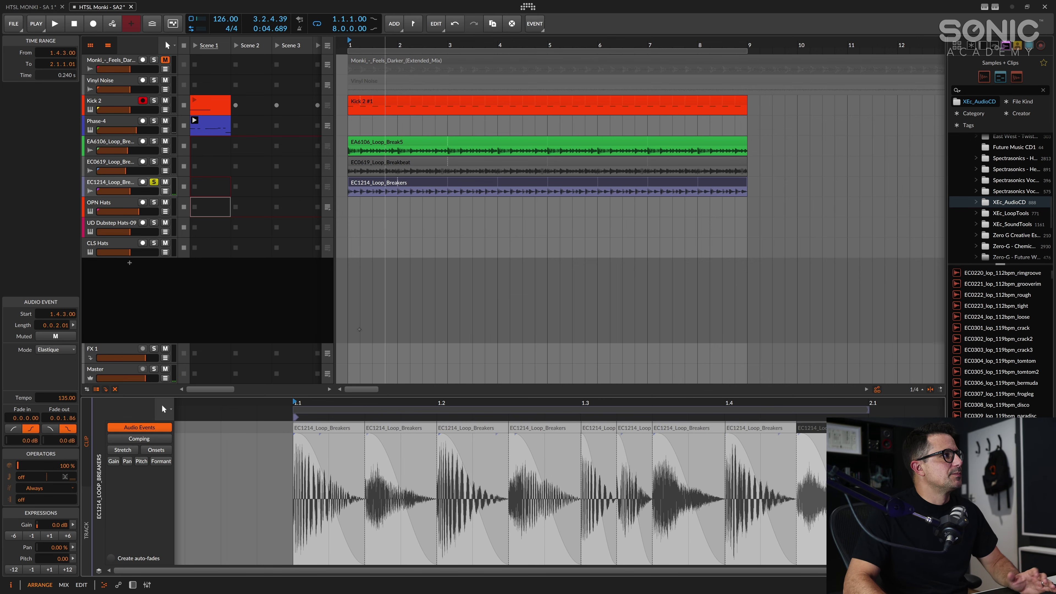
Step: View the EC0619_Loop_Breakbeat clip, return to the EC1214_Loop_Breakers clip and play the mix with EC1214 unsoloed
{"action": "left_click", "coordinate": [404, 163]}
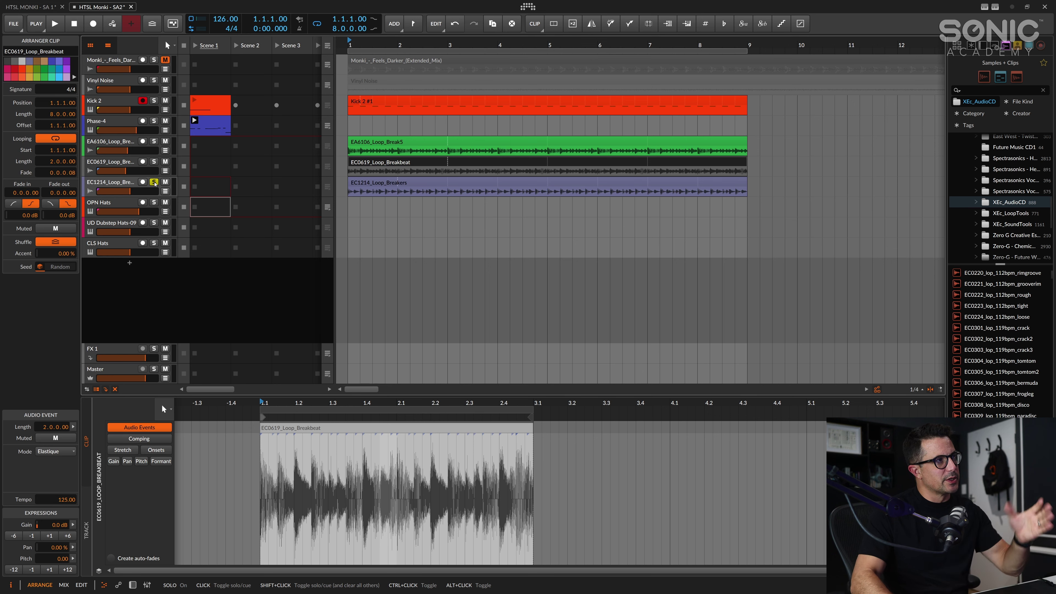
{"action": "left_click", "coordinate": [387, 183]}
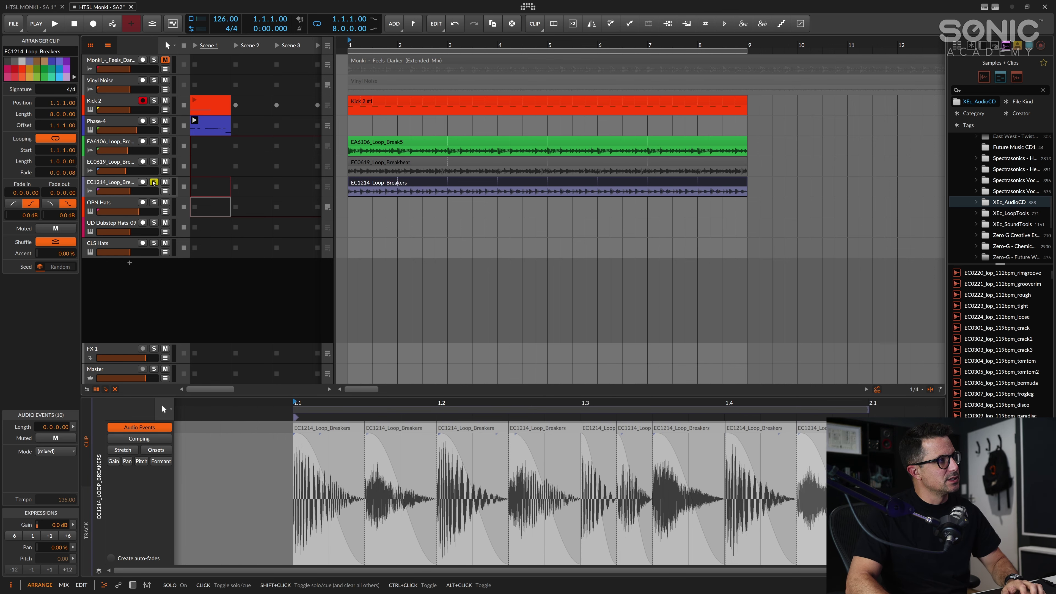
{"action": "key", "text": "space"}
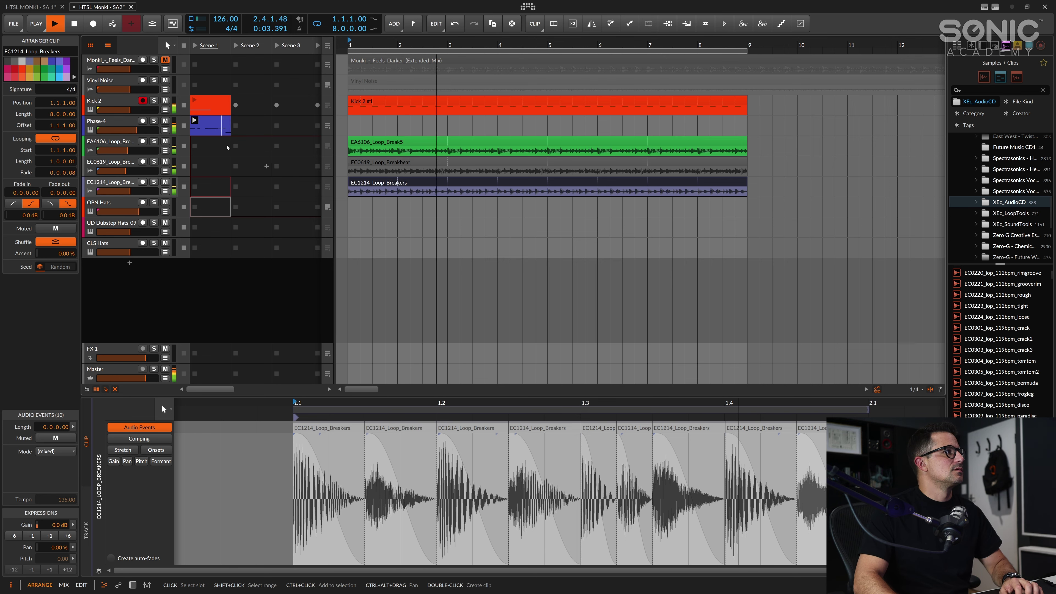
Step: Show the Kick 2 device chain and disable its Filter device during playback
{"action": "left_click", "coordinate": [149, 103]}
{"action": "key", "text": "d"}
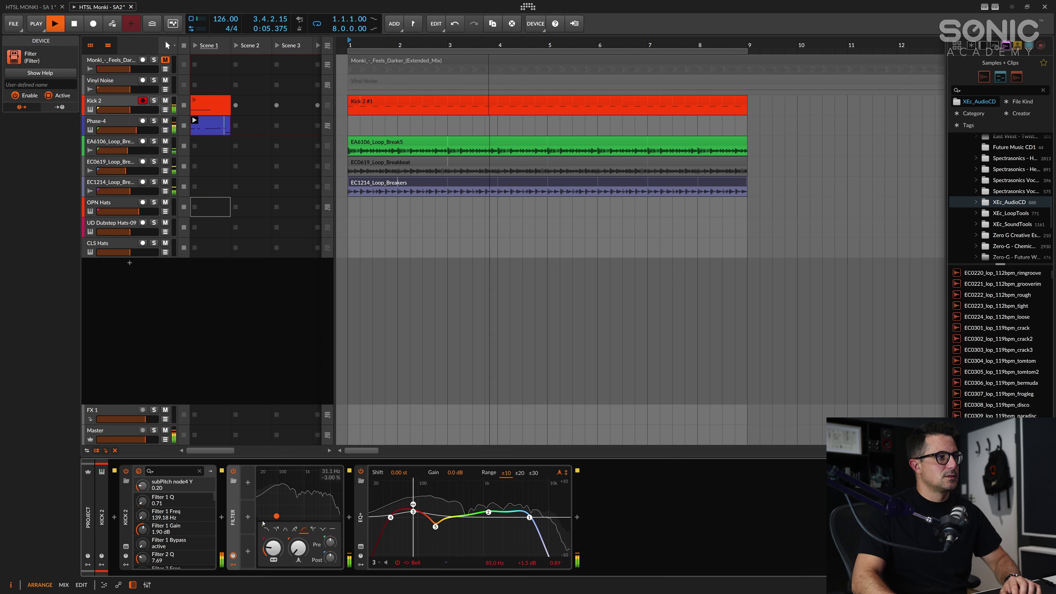
{"action": "left_click", "coordinate": [233, 471]}
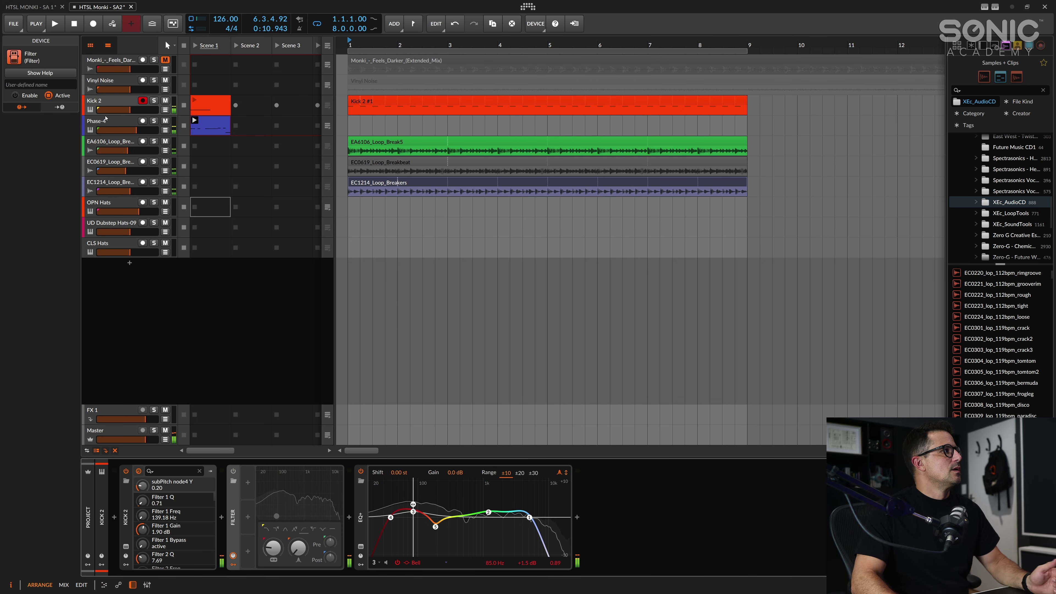
Step: Add a Filter device after the EQ+ on the Phase-4 track and audition it in the mix
{"action": "left_click", "coordinate": [118, 121]}
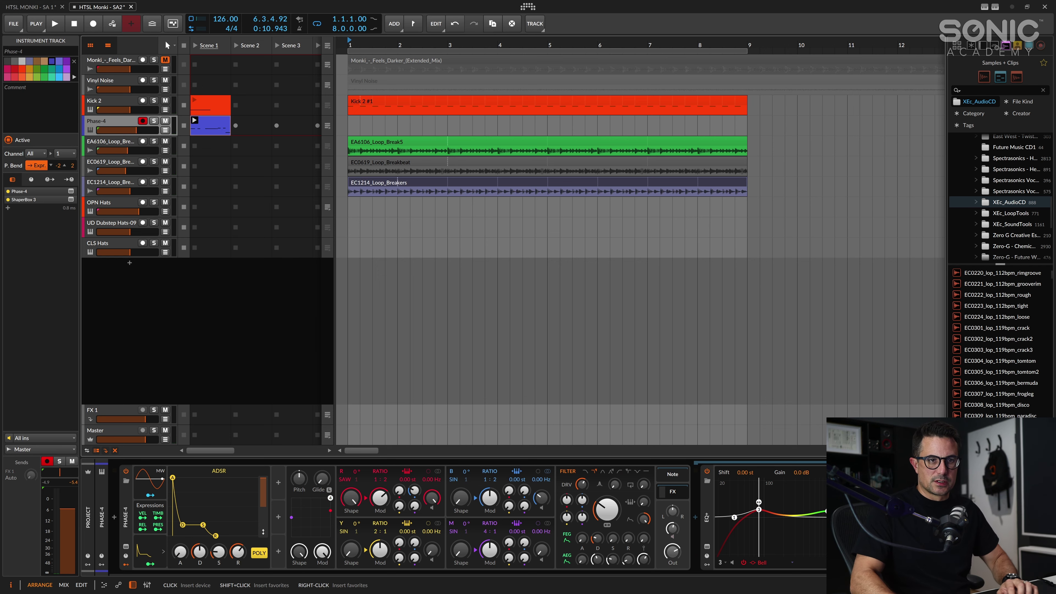
{"action": "type", "text": "fill"}
{"action": "key", "text": "BackSpace"}
{"action": "key", "text": "Down"}
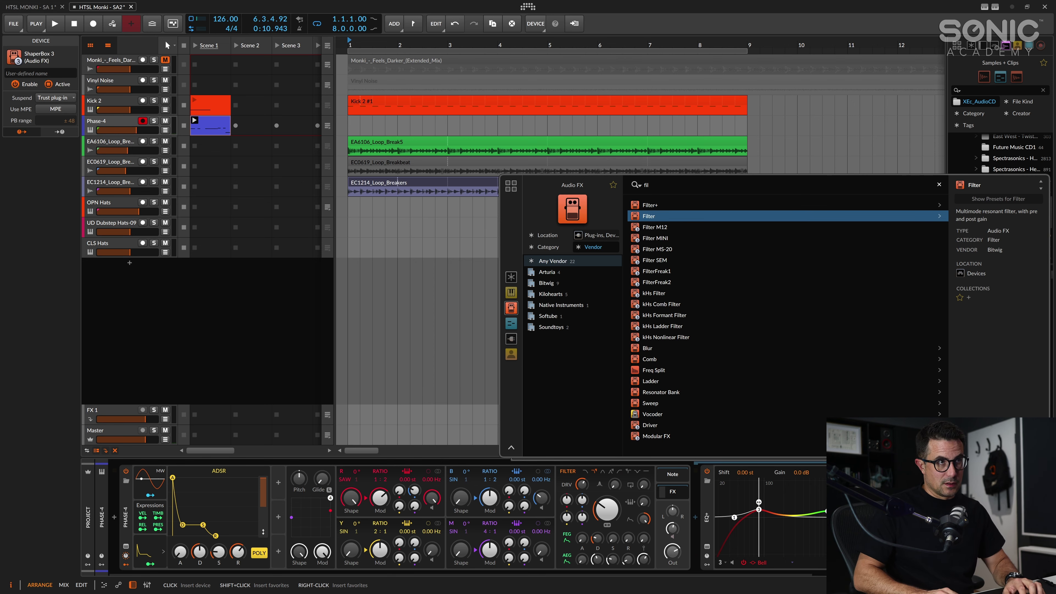
{"action": "key", "text": "Return"}
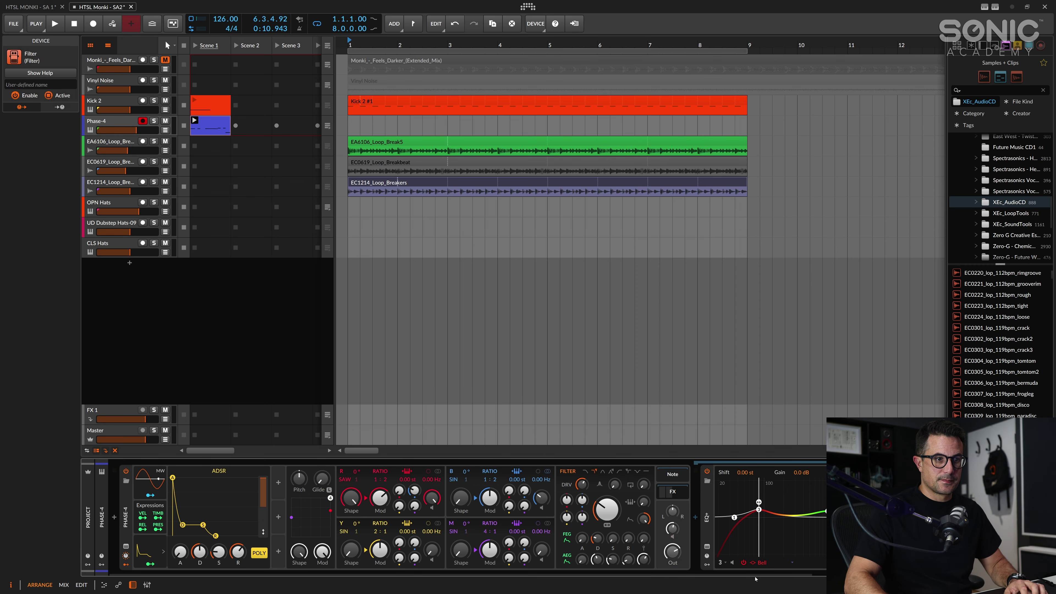
{"action": "key", "text": "space"}
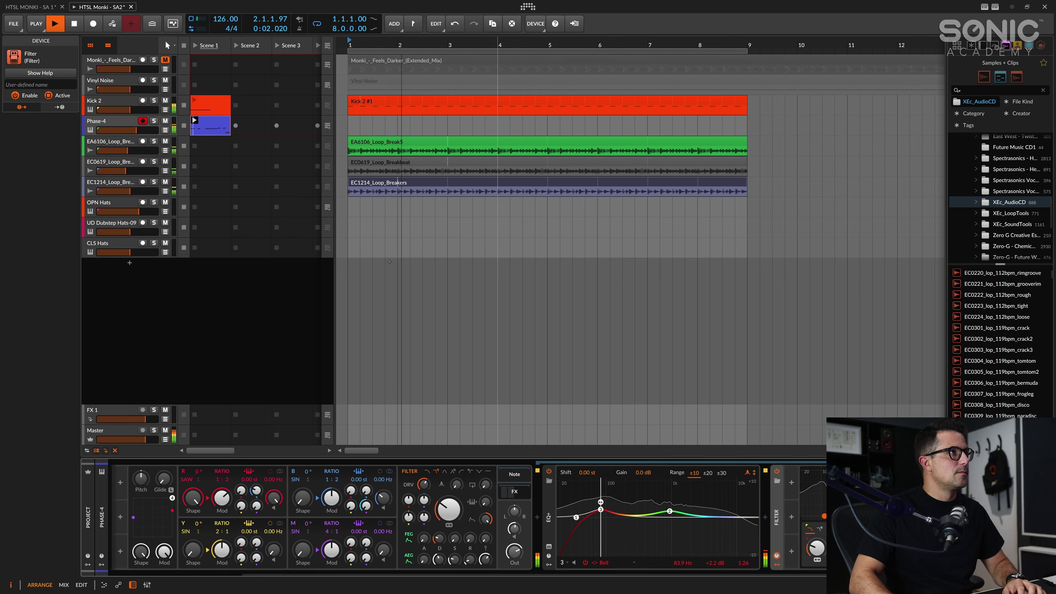
{"action": "key", "text": "space"}
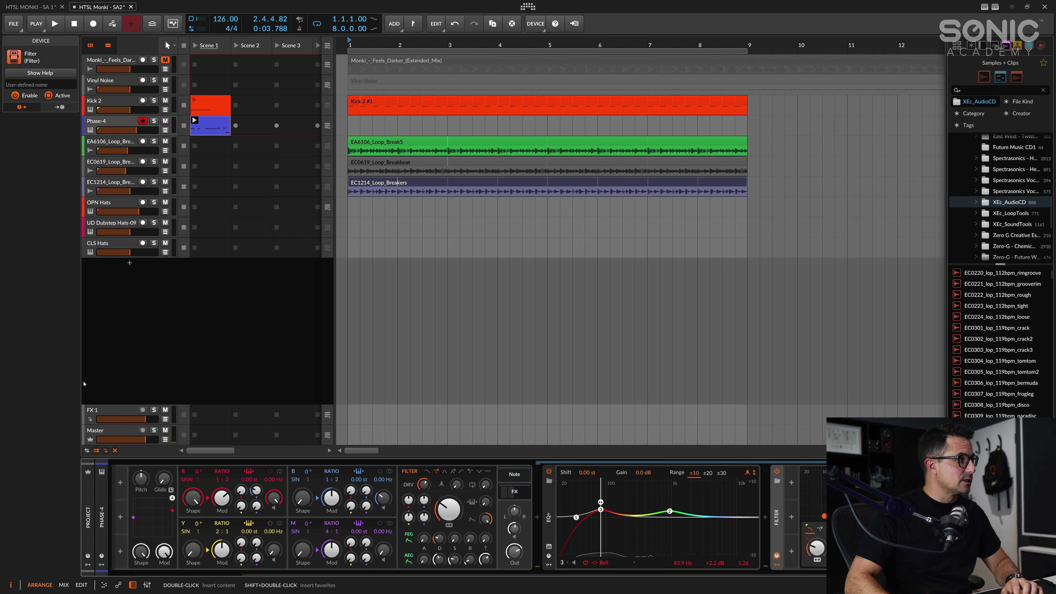
Step: Open the ADPTR MetricAB window from the Master track and move it over the arrangement
{"action": "left_click", "coordinate": [104, 430]}
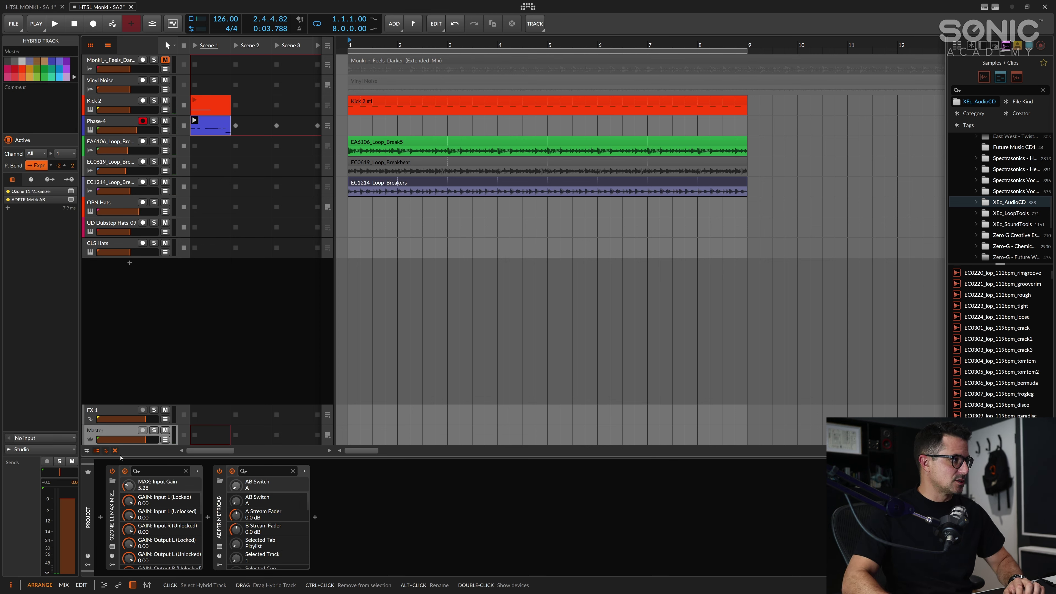
{"action": "left_click", "coordinate": [220, 547]}
{"action": "left_click_drag", "start_coordinate": [461, 133], "coordinate": [586, 146]}
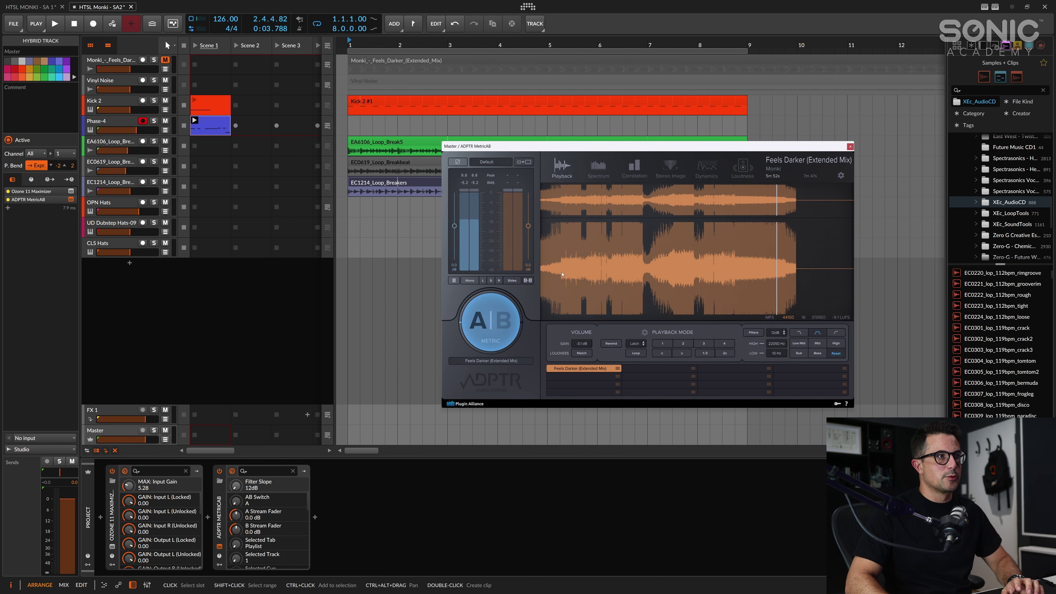
Step: Play the project and A/B it repeatedly against the Feels Darker (Extended Mix) reference, and stop playback on A
{"action": "key", "text": "space"}
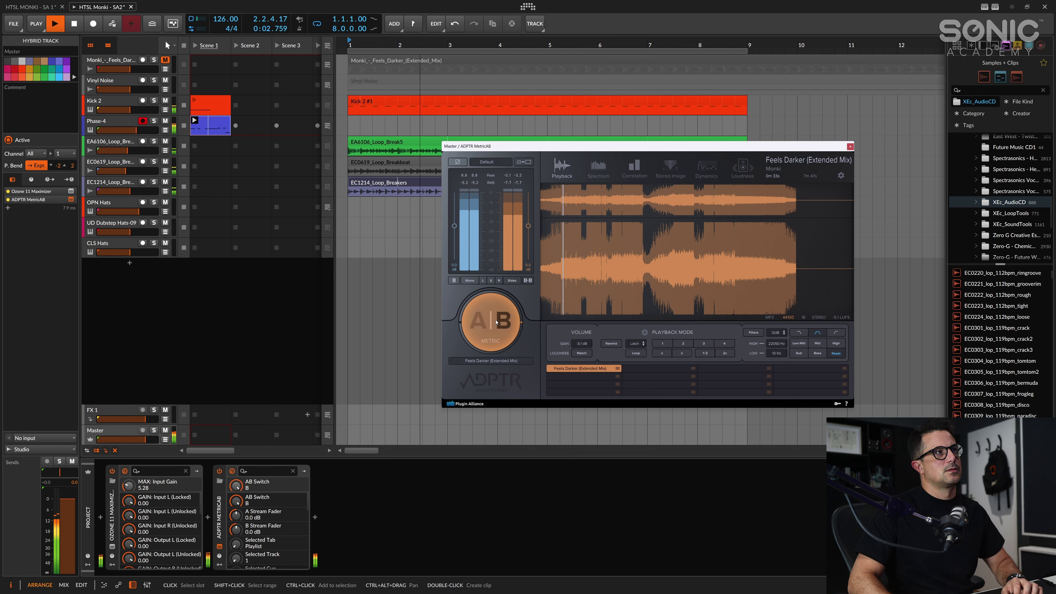
{"action": "left_click", "coordinate": [496, 321]}
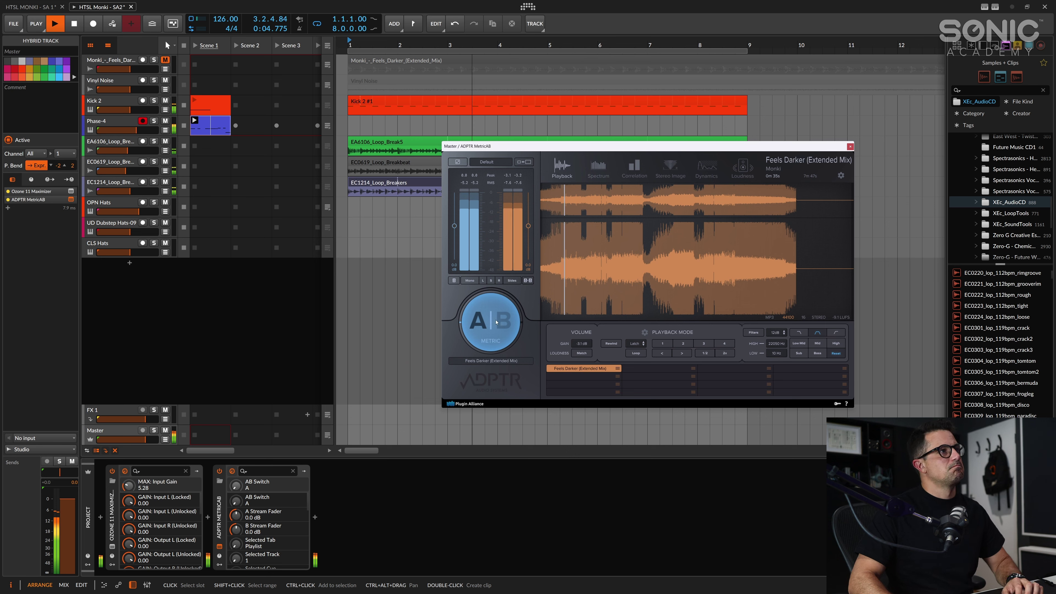
{"action": "left_click", "coordinate": [496, 321]}
{"action": "key", "text": "space"}
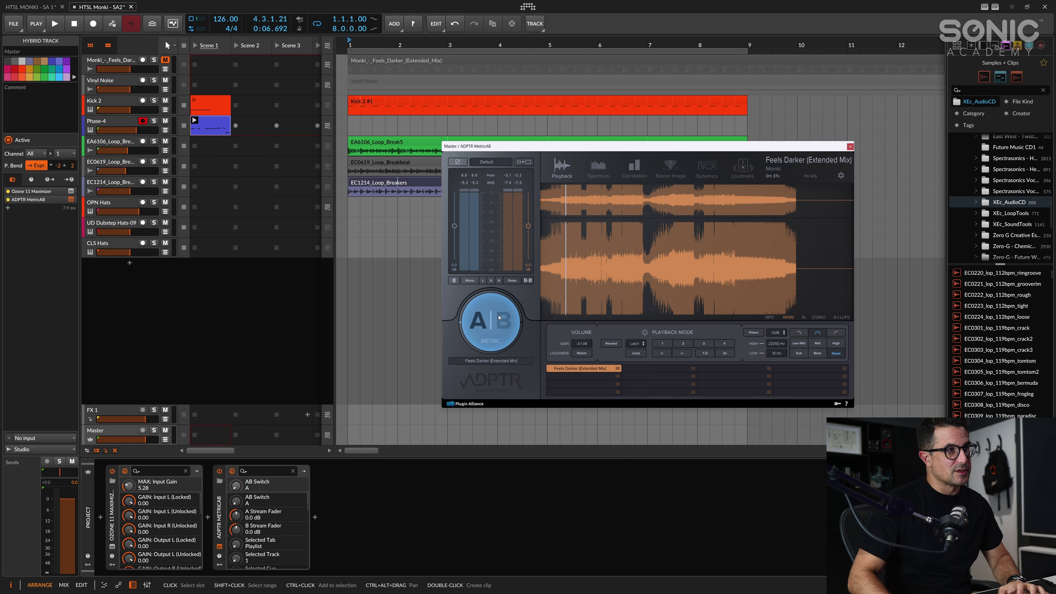
{"action": "key", "text": "space"}
{"action": "left_click", "coordinate": [499, 317]}
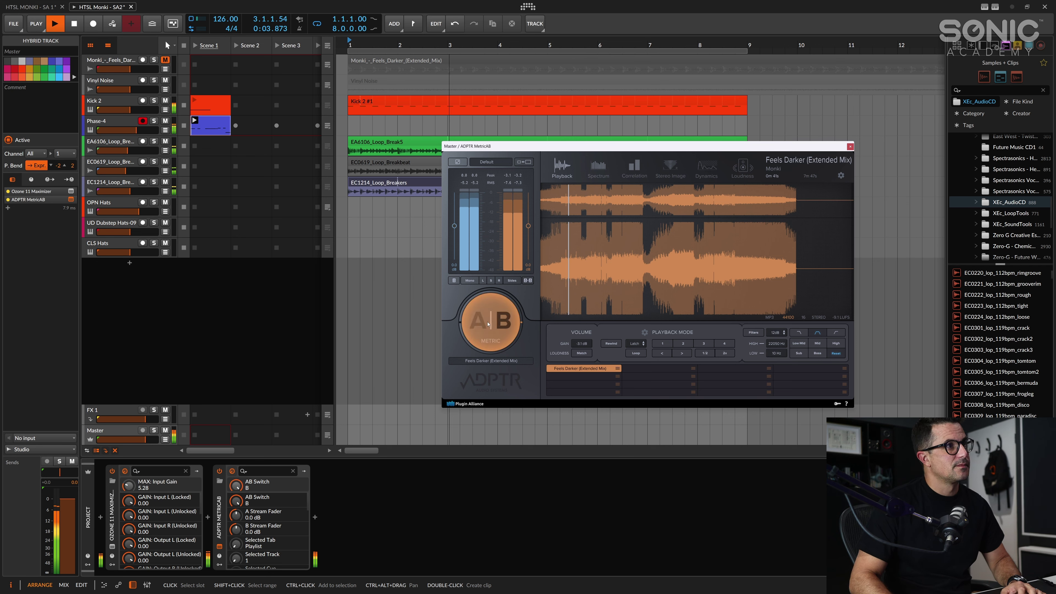
{"action": "left_click", "coordinate": [490, 322]}
{"action": "left_click", "coordinate": [485, 321]}
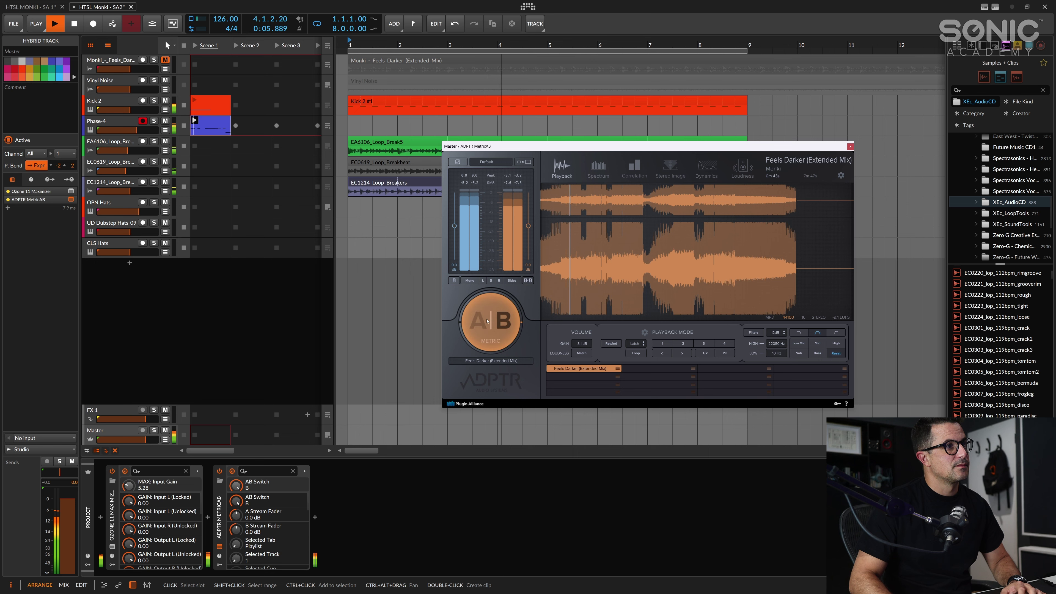
{"action": "left_click", "coordinate": [486, 321]}
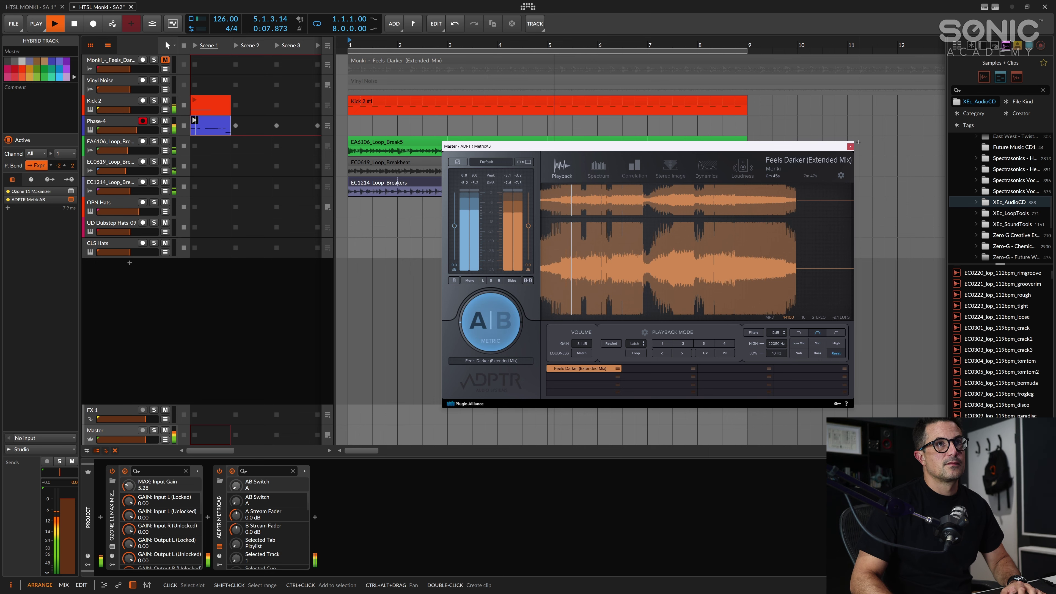
{"action": "key", "text": "space"}
Step: Lower the EC1214_Loop_Breakers and EA6106 loop track volumes slightly while playing from bar 5
{"action": "left_click", "coordinate": [553, 231]}
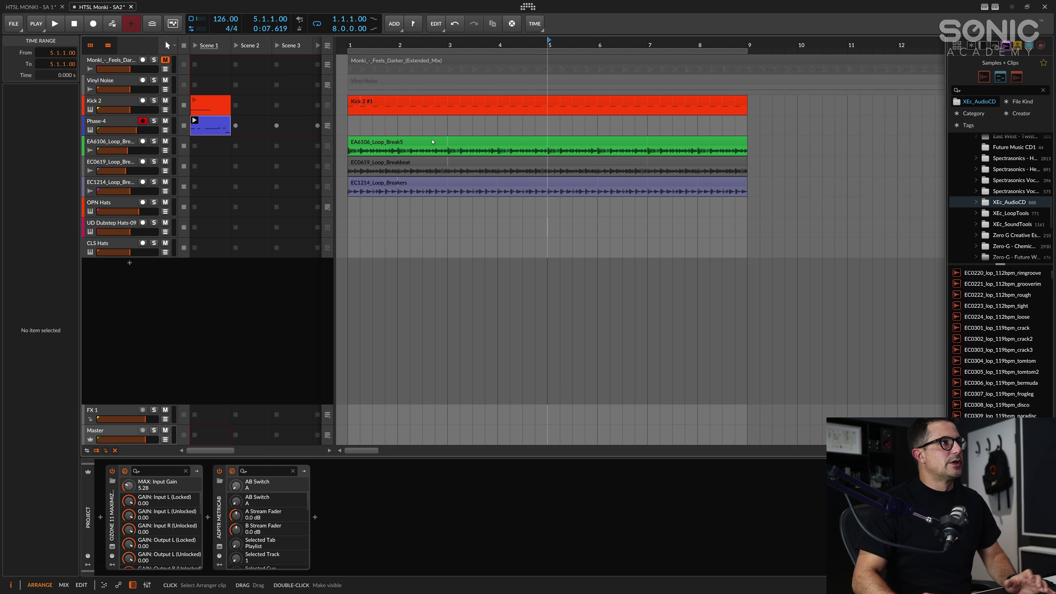
{"action": "left_click", "coordinate": [121, 177]}
{"action": "key", "text": "space"}
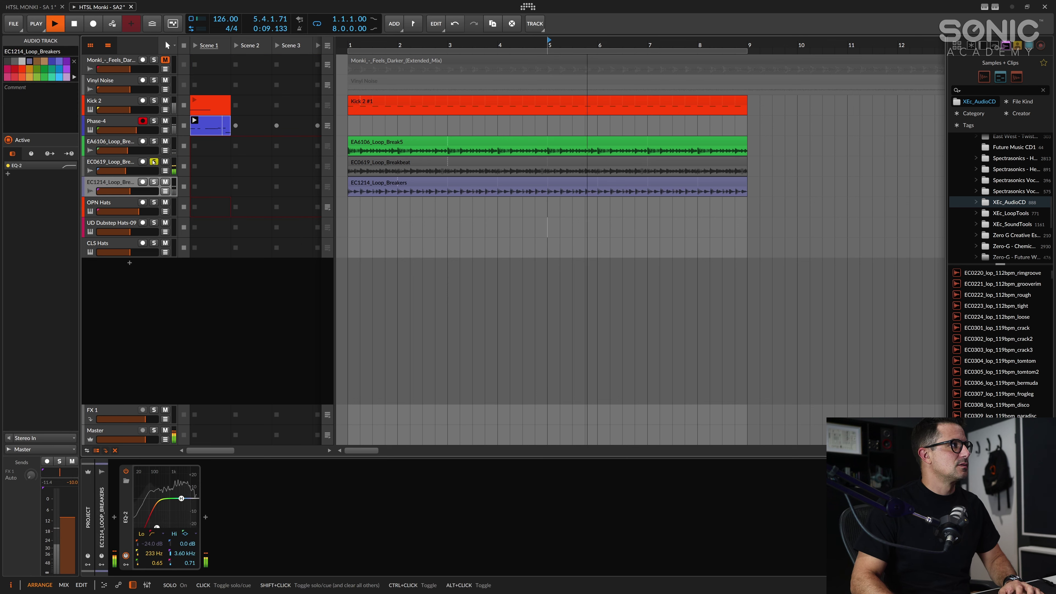
{"action": "left_click_drag", "start_coordinate": [130, 191], "coordinate": [126, 191]}
{"action": "left_click_drag", "start_coordinate": [127, 151], "coordinate": [126, 153]}
{"action": "key", "text": "space"}
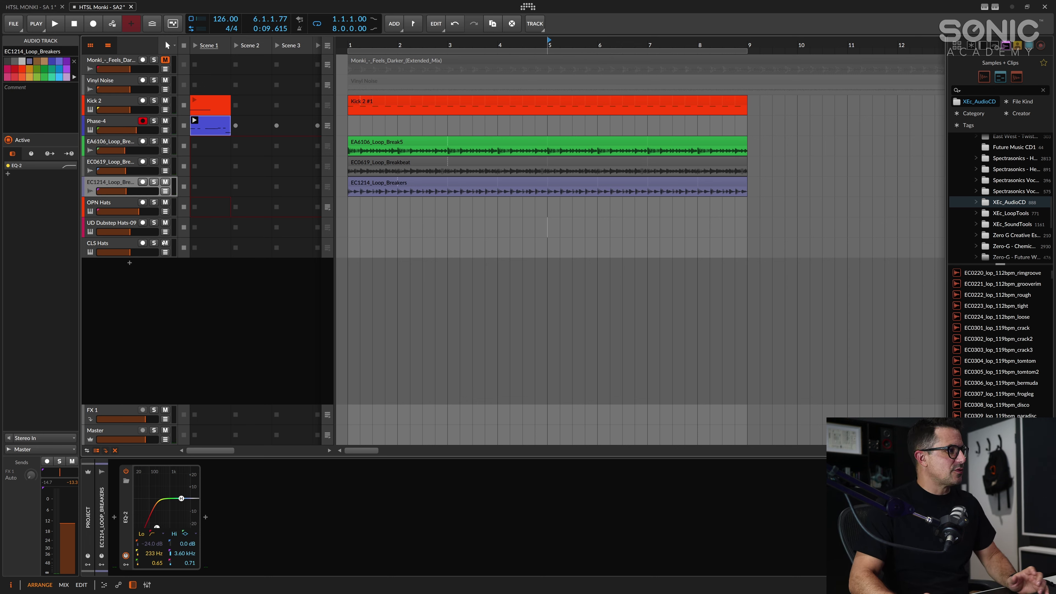
Step: Reopen ADPTR MetricAB on the Master track and A/B the project against a section past the middle of the Feels Darker reference
{"action": "left_click", "coordinate": [120, 432]}
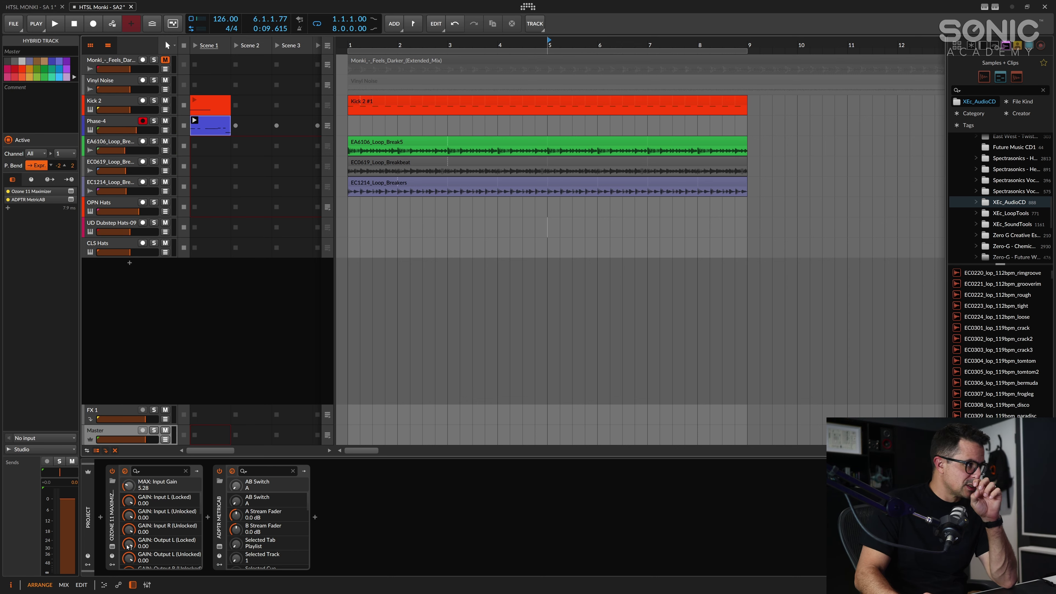
{"action": "left_click", "coordinate": [219, 546]}
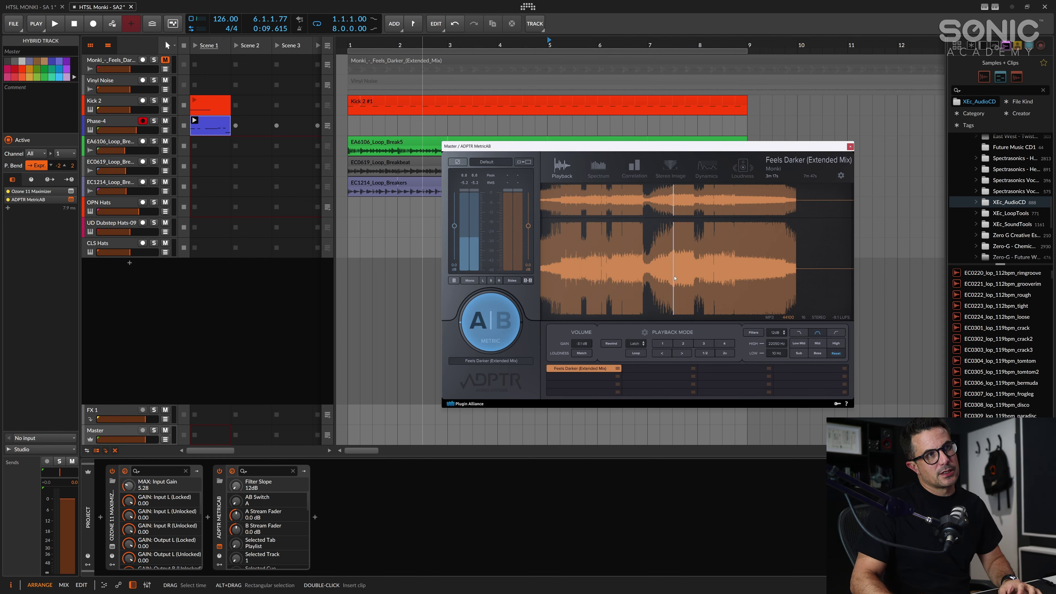
{"action": "key", "text": "space"}
{"action": "left_click", "coordinate": [520, 319]}
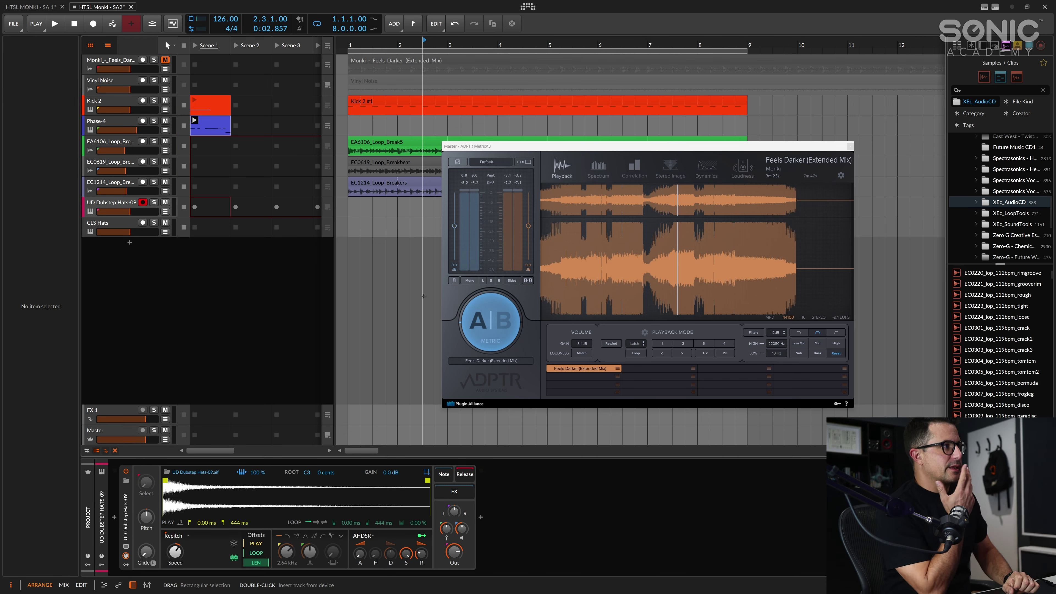
Step: Add a new instrument track loaded with the Legend 808 Normal Kit preset, found by searching the instruments for 808
{"action": "left_click", "coordinate": [225, 373]}
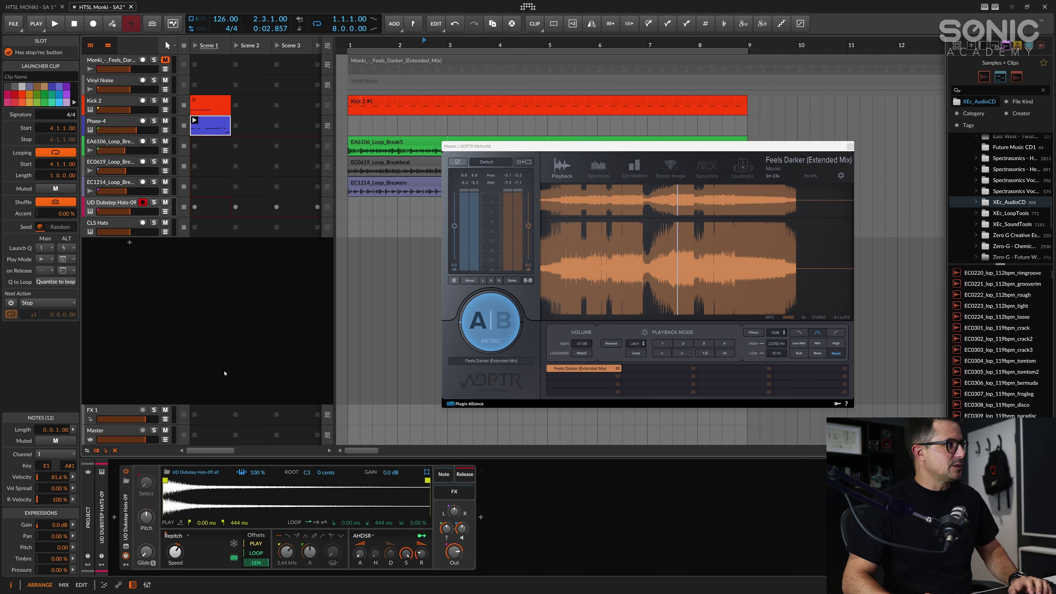
{"action": "double_click", "coordinate": [129, 243]}
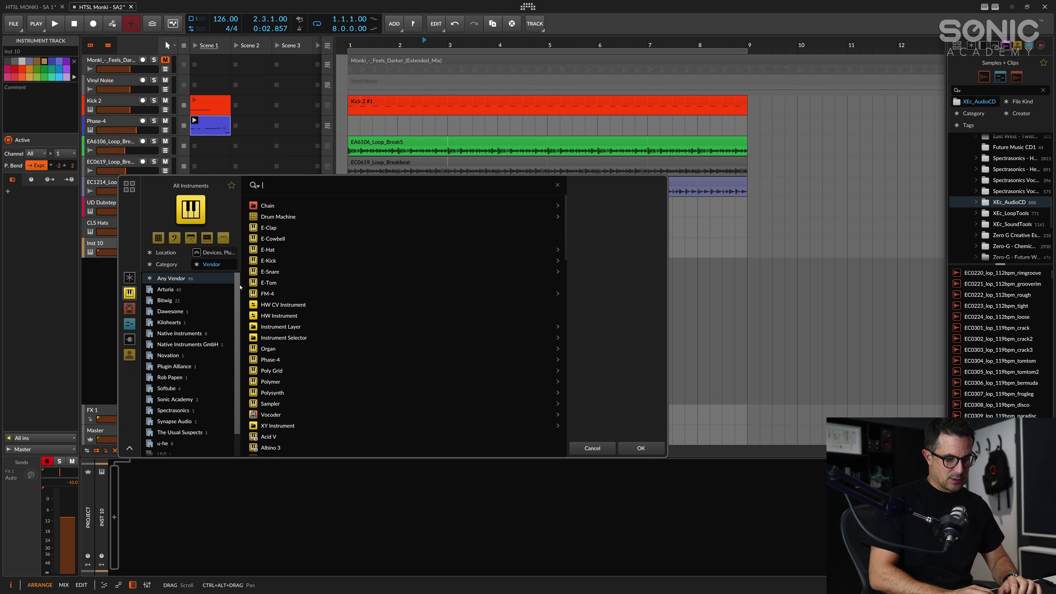
{"action": "type", "text": "808"}
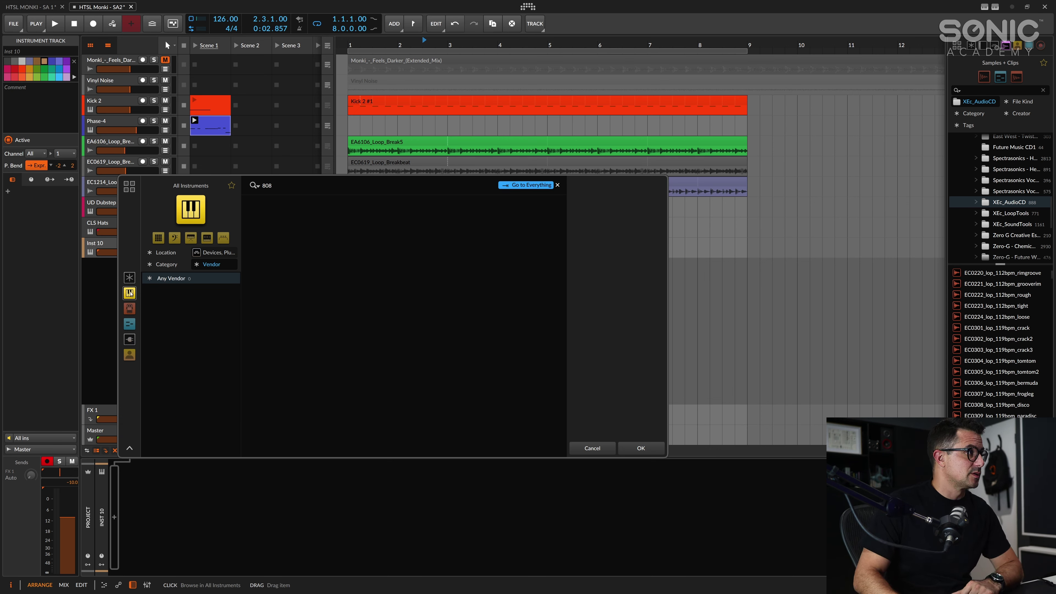
{"action": "key", "text": "Tab"}
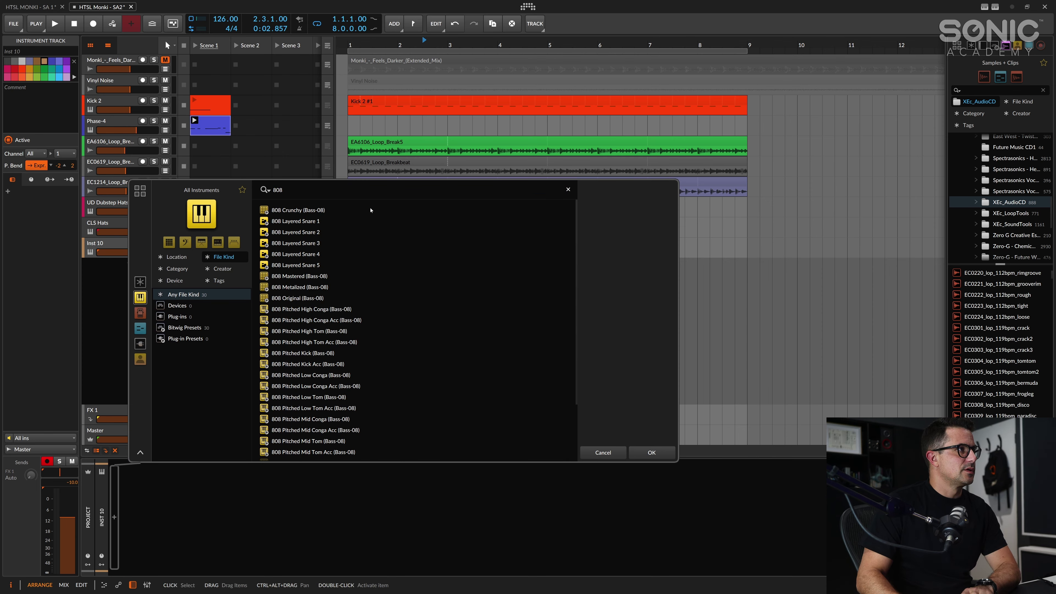
{"action": "scroll", "coordinate": [383, 318], "scroll_direction": "down", "scroll_amount": 3}
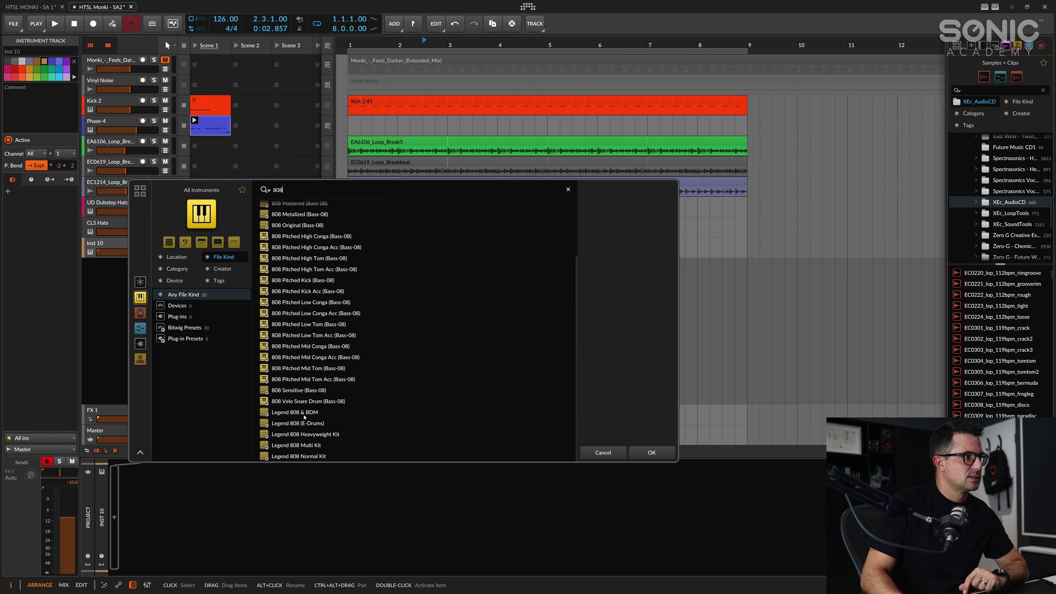
{"action": "left_click", "coordinate": [308, 456]}
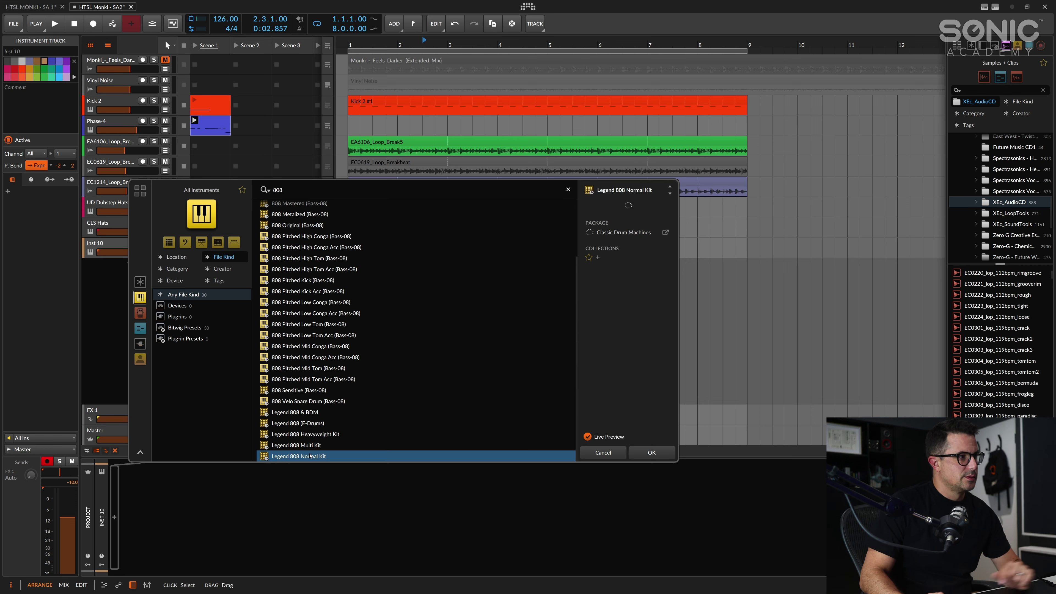
{"action": "left_click", "coordinate": [651, 452]}
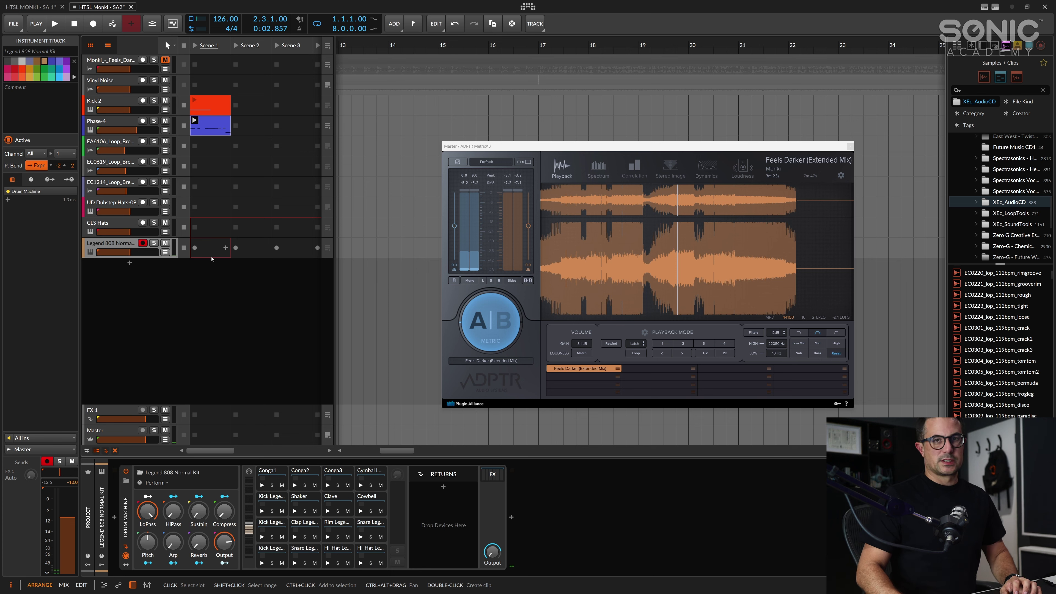
Step: Create a Scene 1 clip on the Legend 808 track and place a D#1 hi-hat eighth note on every offbeat of the bar
{"action": "double_click", "coordinate": [207, 250]}
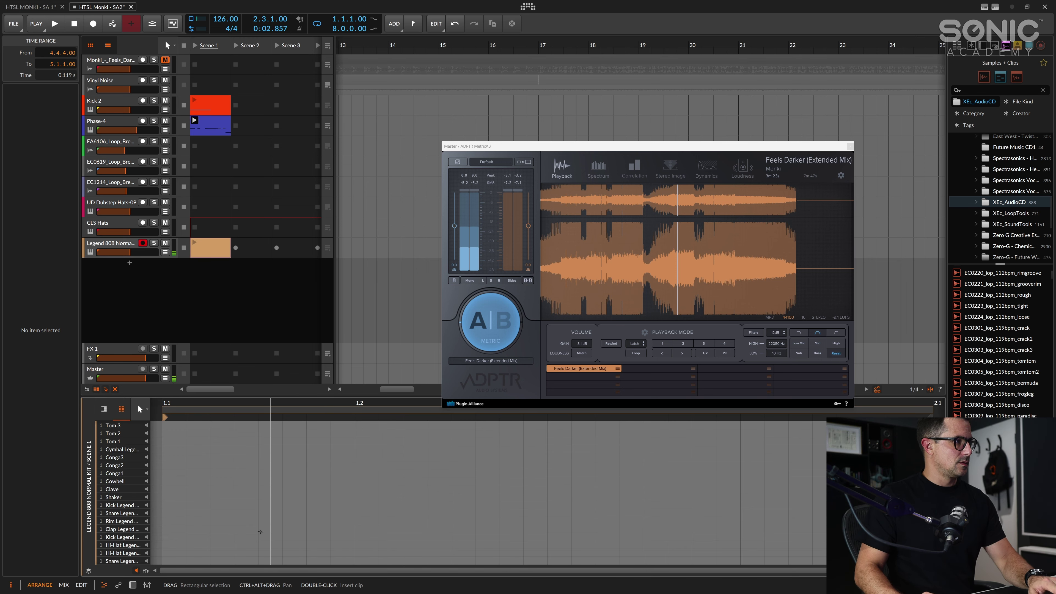
{"action": "scroll", "coordinate": [190, 506], "scroll_direction": "up", "scroll_amount": 1}
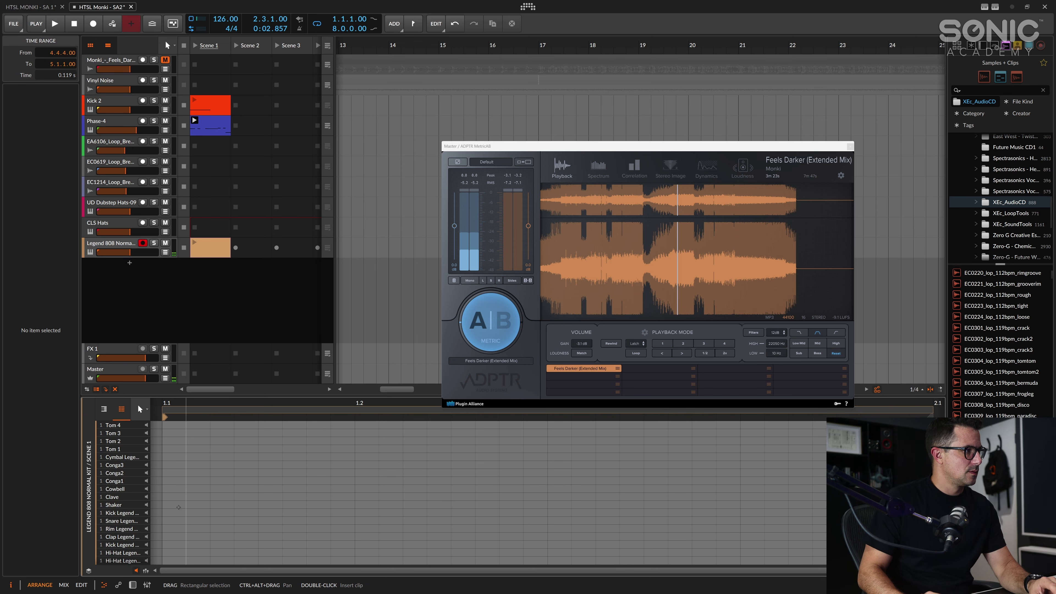
{"action": "scroll", "coordinate": [149, 536], "scroll_direction": "down", "scroll_amount": 2}
{"action": "double_click", "coordinate": [266, 537]}
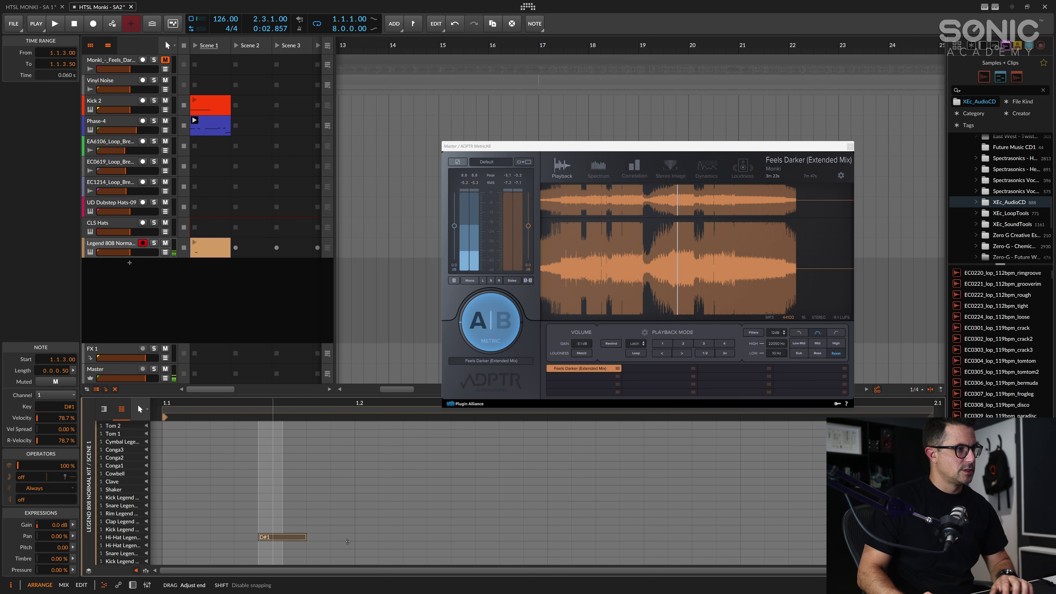
{"action": "left_click_drag", "start_coordinate": [361, 543], "coordinate": [185, 557]}
{"action": "left_click", "coordinate": [344, 508]}
{"action": "key", "text": "ctrl+d"}
{"action": "key", "text": "ctrl+d"}
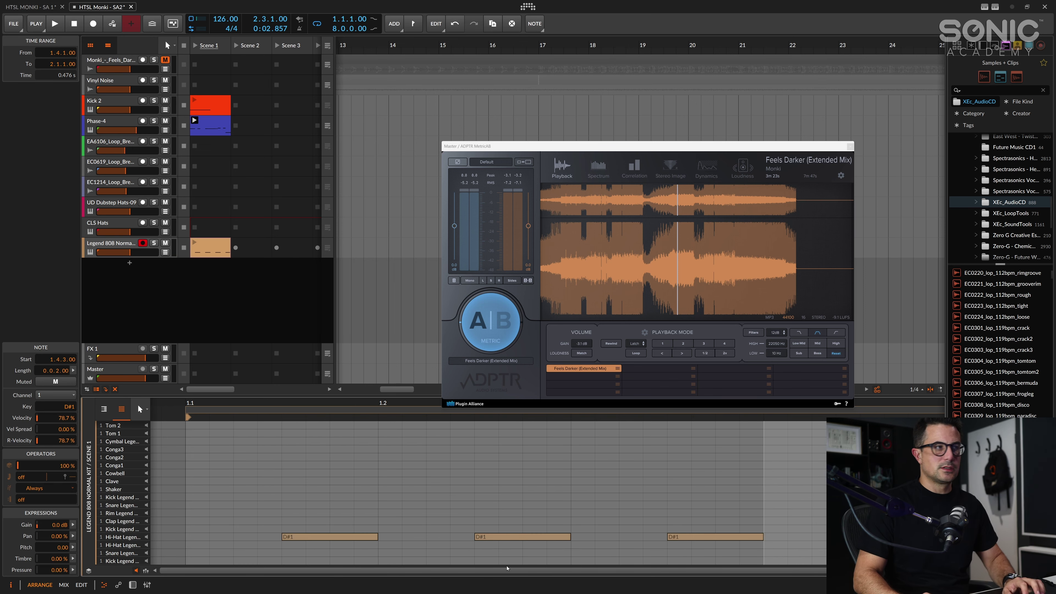
Step: Play the project with the Legend 808 hi-hat clip running and close the ADPTR MetricAB window
{"action": "key", "text": "space"}
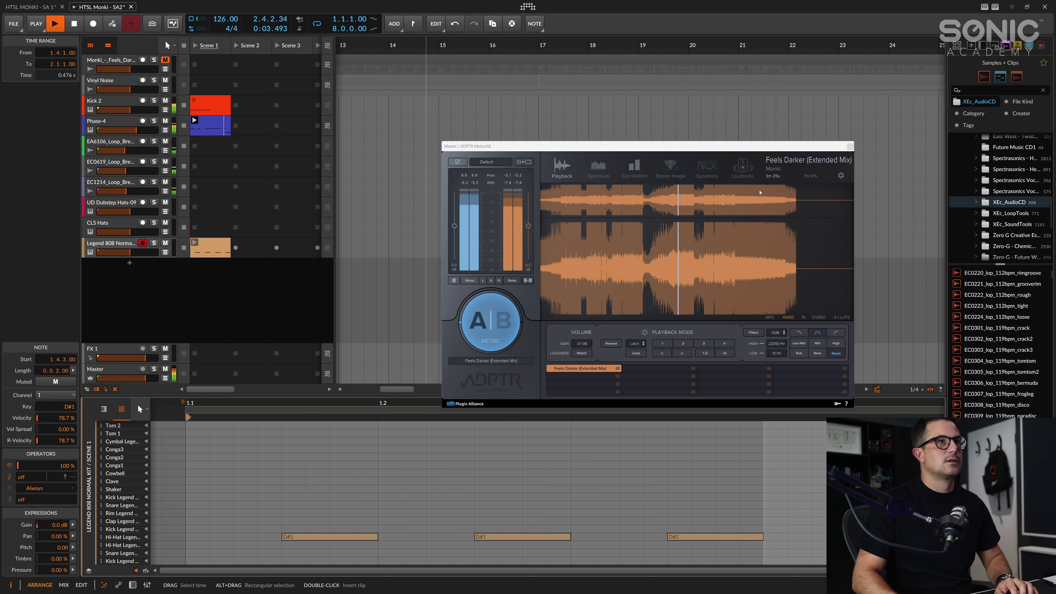
{"action": "left_click", "coordinate": [850, 146]}
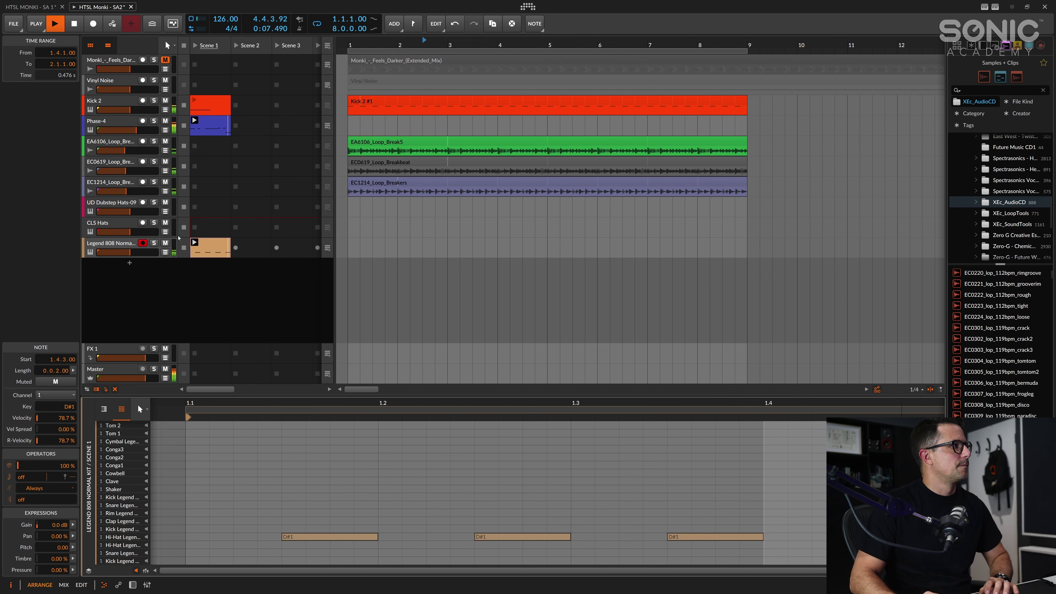
{"action": "key", "text": "space"}
Step: Add an EQ-2 after the Legend 808 drum machine, raise its low cut to about 1.41 kHz and audition it
{"action": "left_click", "coordinate": [158, 262]}
{"action": "double_click", "coordinate": [158, 261]}
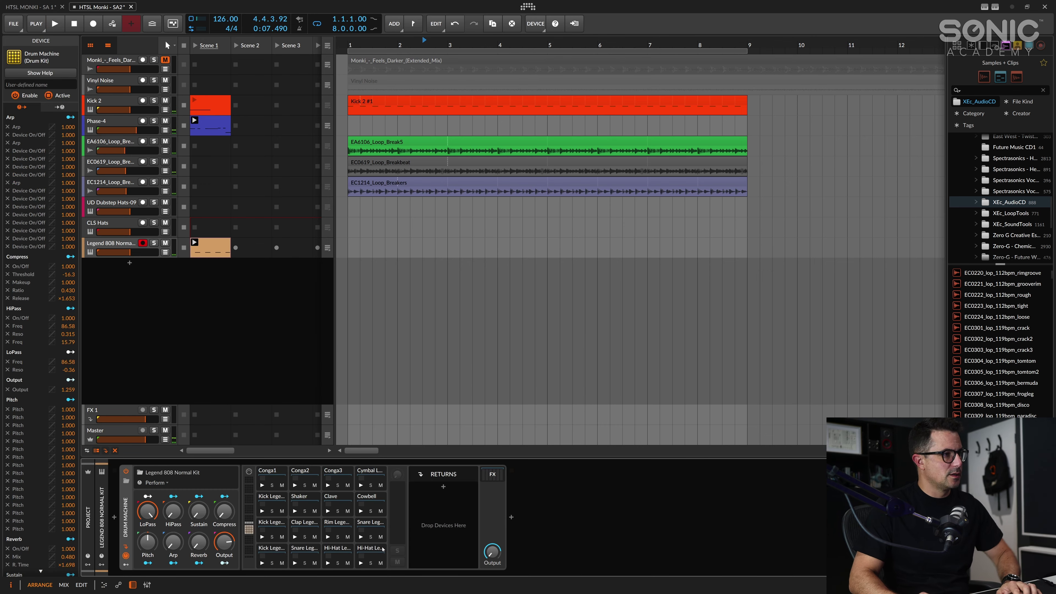
{"action": "left_click", "coordinate": [511, 517]}
{"action": "type", "text": "eq"}
{"action": "key", "text": "Down"}
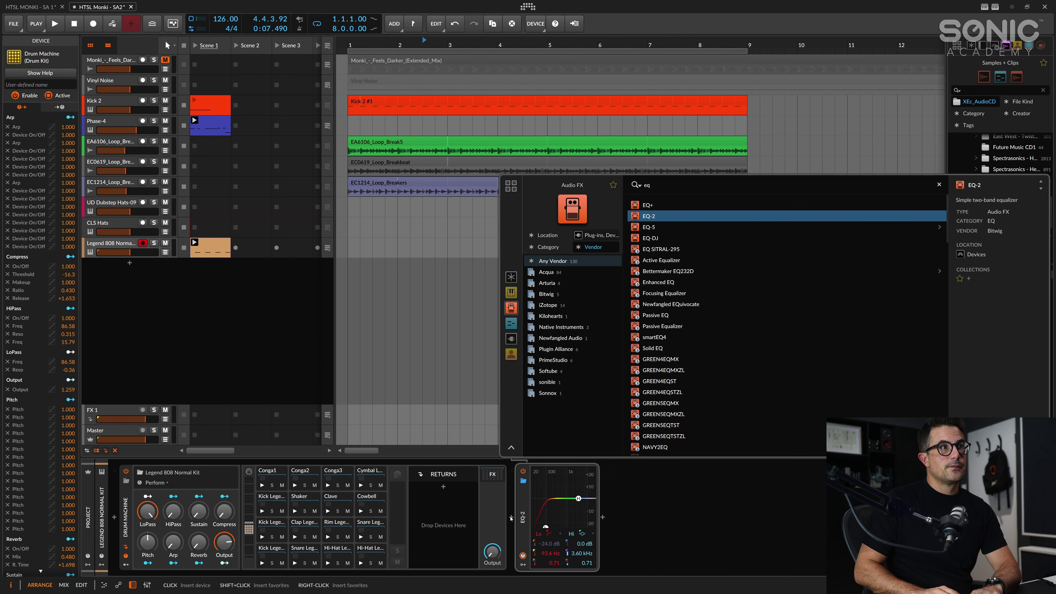
{"action": "key", "text": "Return"}
{"action": "left_click_drag", "start_coordinate": [553, 528], "coordinate": [570, 525]}
{"action": "key", "text": "space"}
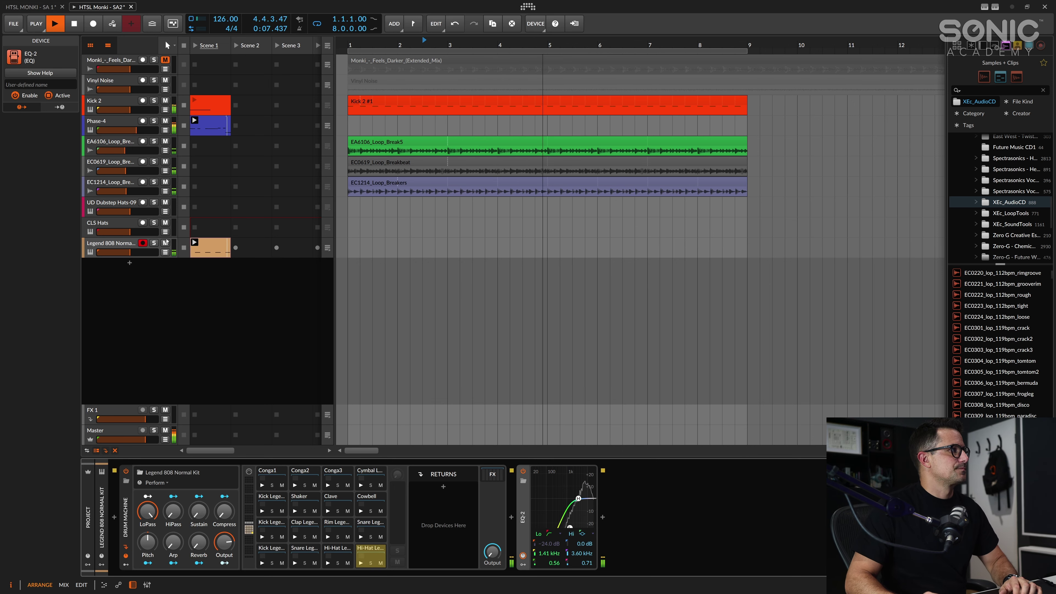
{"action": "key", "text": "space"}
Step: Create an empty Scene 1 clip on the UD Dubstep Hats-09 track and open it in the note editor
{"action": "left_click", "coordinate": [112, 204]}
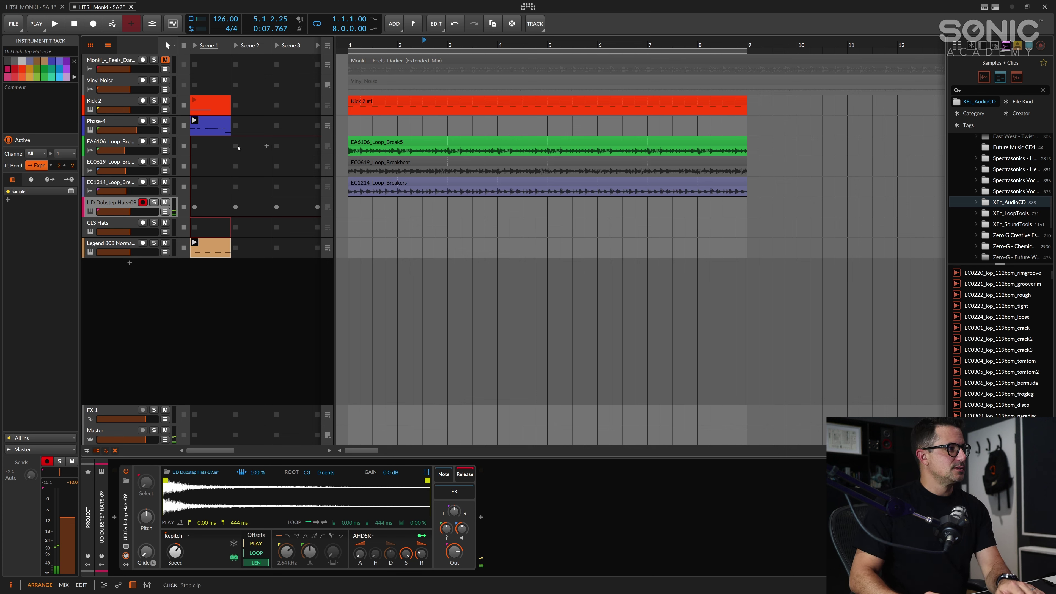
{"action": "left_click", "coordinate": [540, 512]}
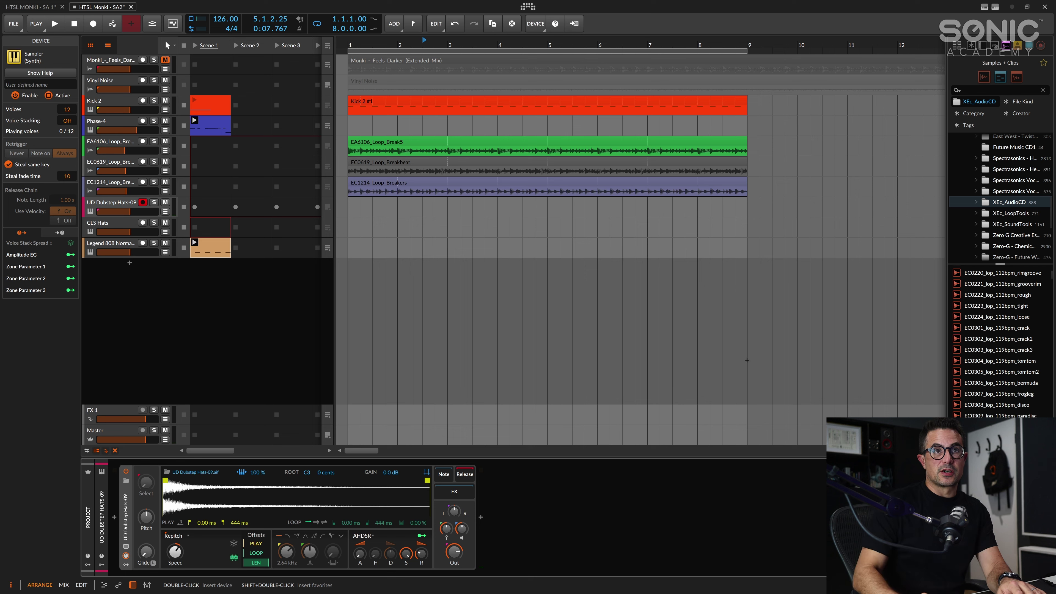
{"action": "left_click", "coordinate": [99, 211]}
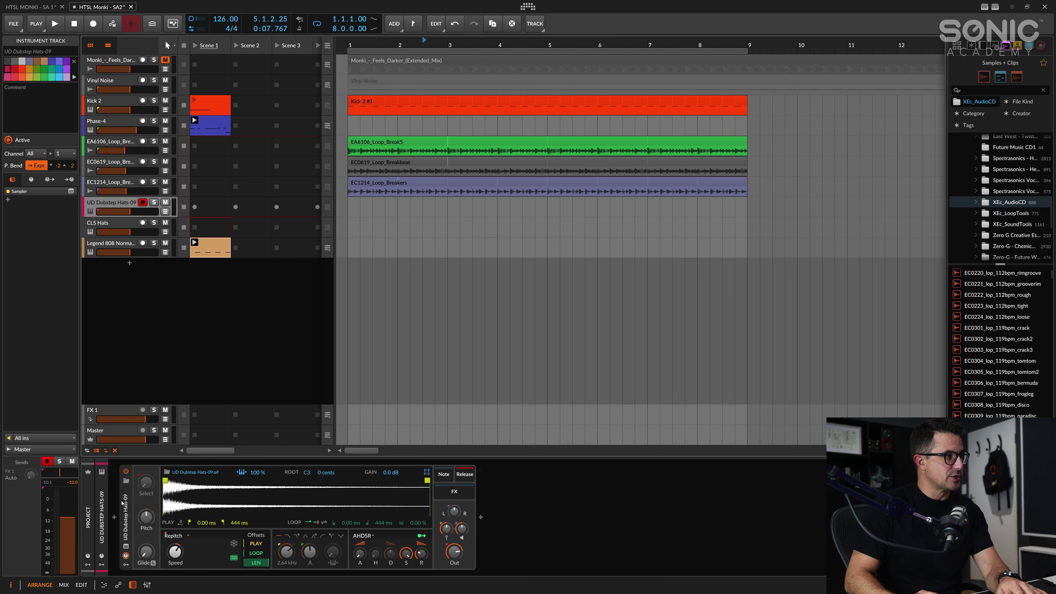
{"action": "left_click", "coordinate": [125, 507]}
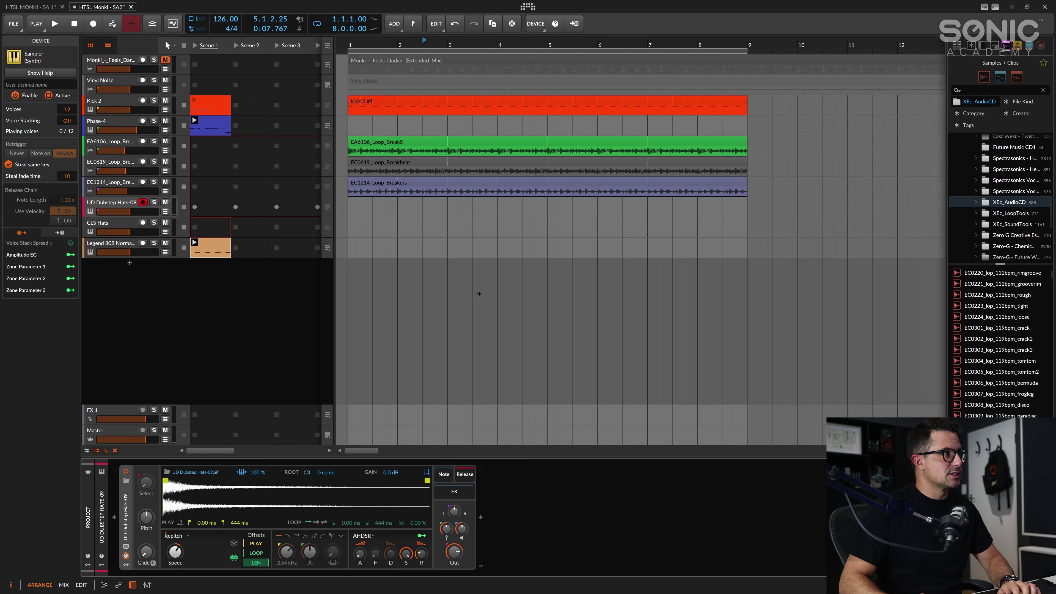
{"action": "double_click", "coordinate": [205, 210]}
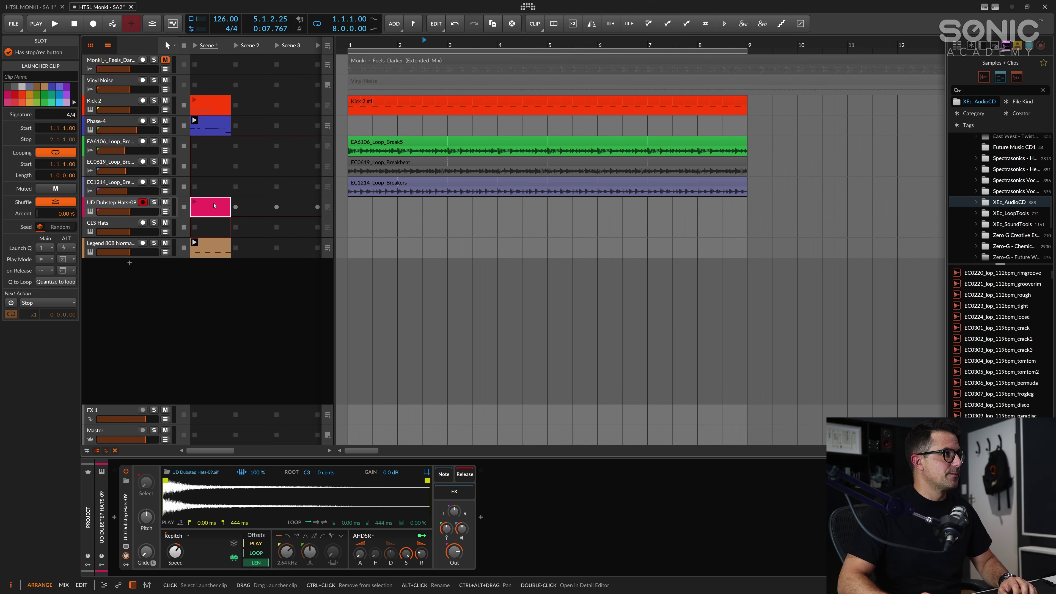
{"action": "key", "text": "e"}
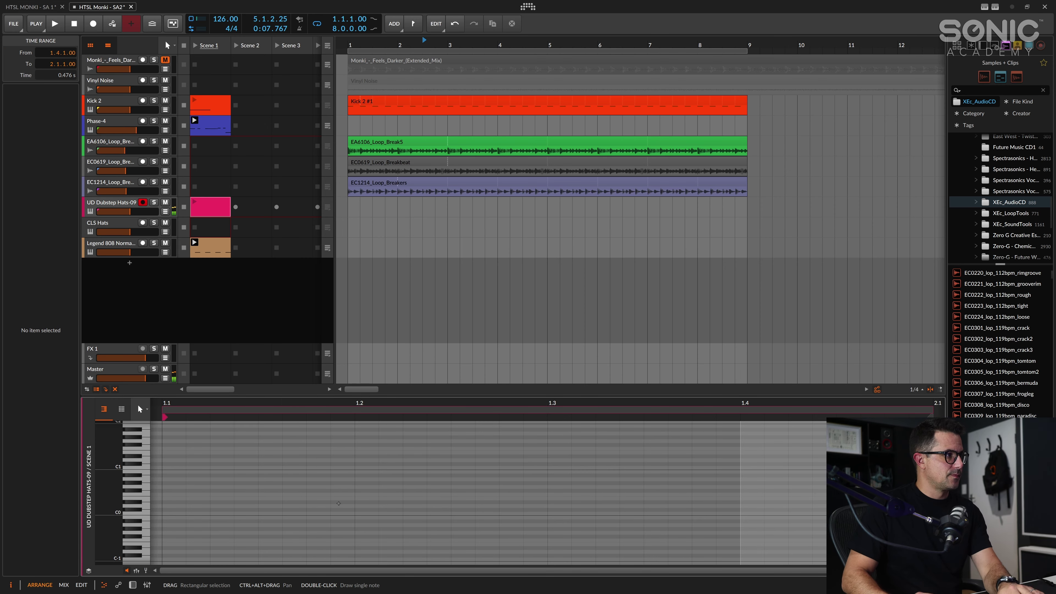
Step: Draw C3 eighth notes on the offbeats of the UD Dubstep Hats-09 clip, through 1.4.3
{"action": "scroll", "coordinate": [316, 486], "scroll_direction": "down", "scroll_amount": 2}
{"action": "scroll", "coordinate": [316, 486], "scroll_direction": "up", "scroll_amount": 6}
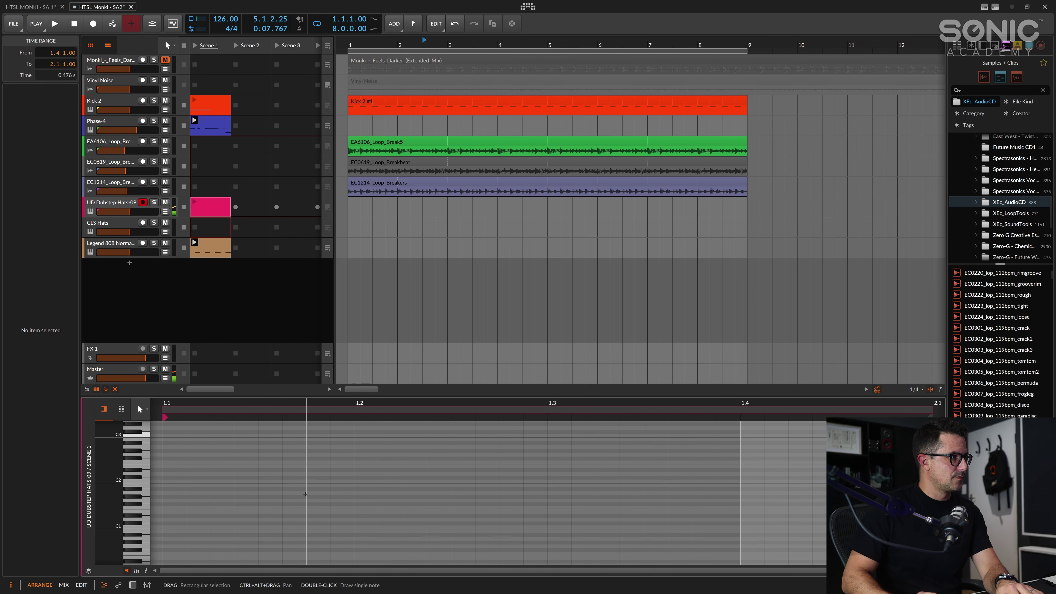
{"action": "double_click", "coordinate": [273, 468]}
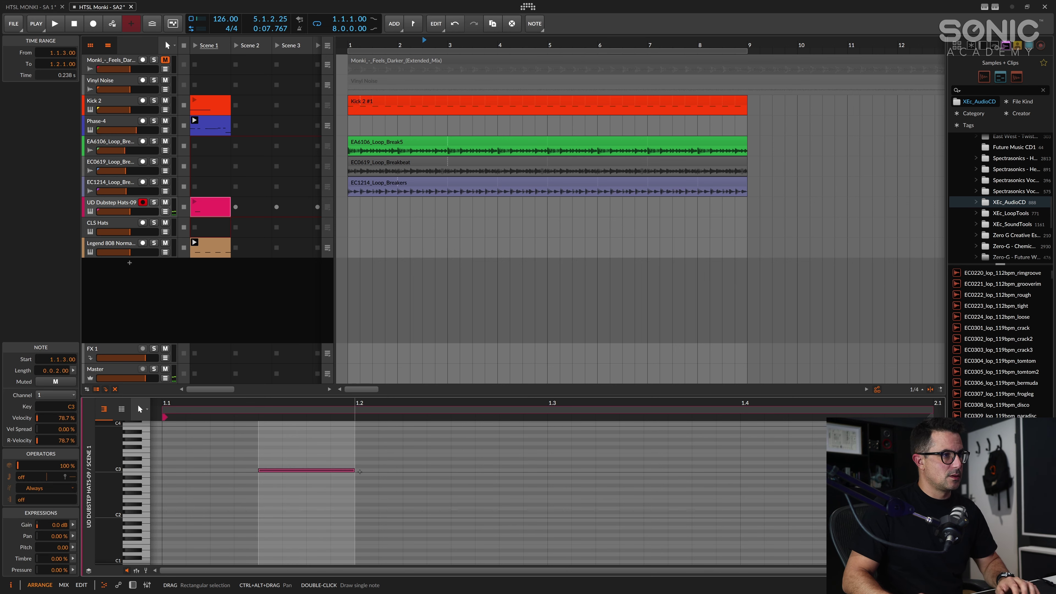
{"action": "double_click", "coordinate": [463, 471]}
{"action": "left_click", "coordinate": [657, 470]}
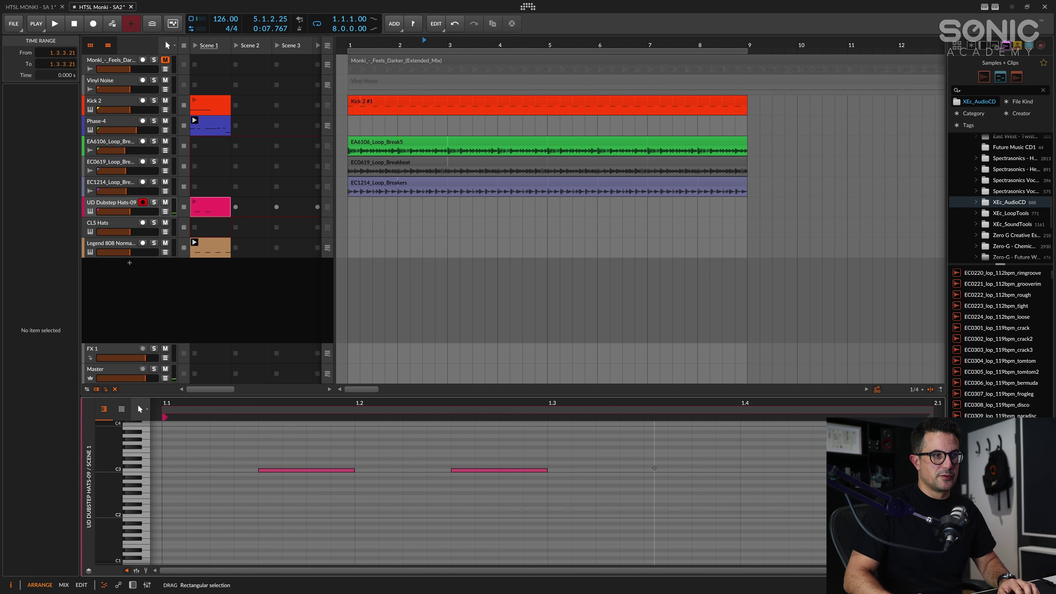
{"action": "double_click", "coordinate": [656, 470]}
Step: Play the project with both offbeat hat clips and bring up the notes of the Legend 808 clip
{"action": "key", "text": "space"}
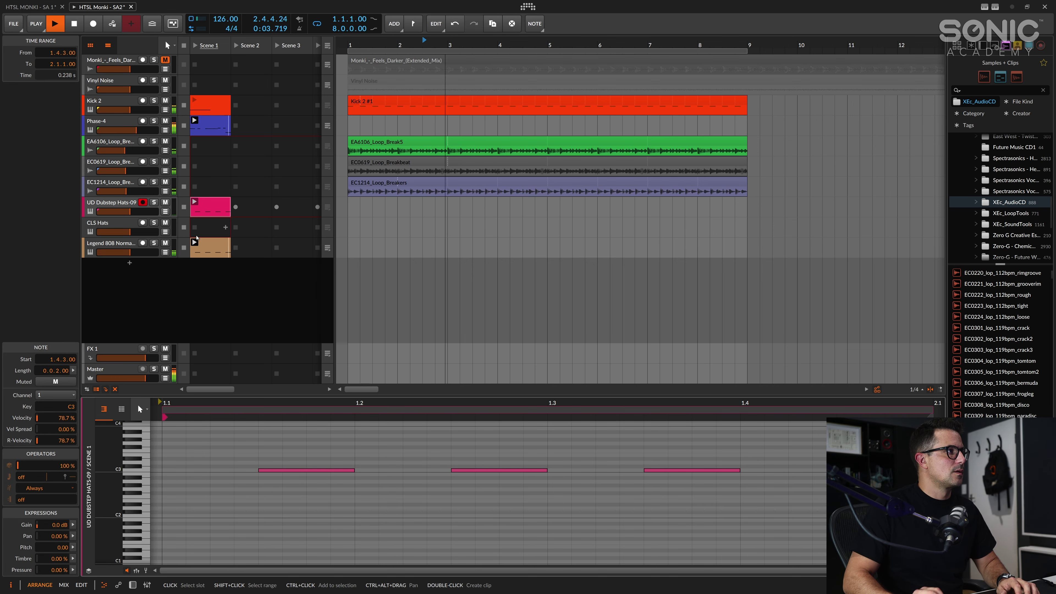
{"action": "left_click", "coordinate": [217, 245]}
{"action": "key", "text": "space"}
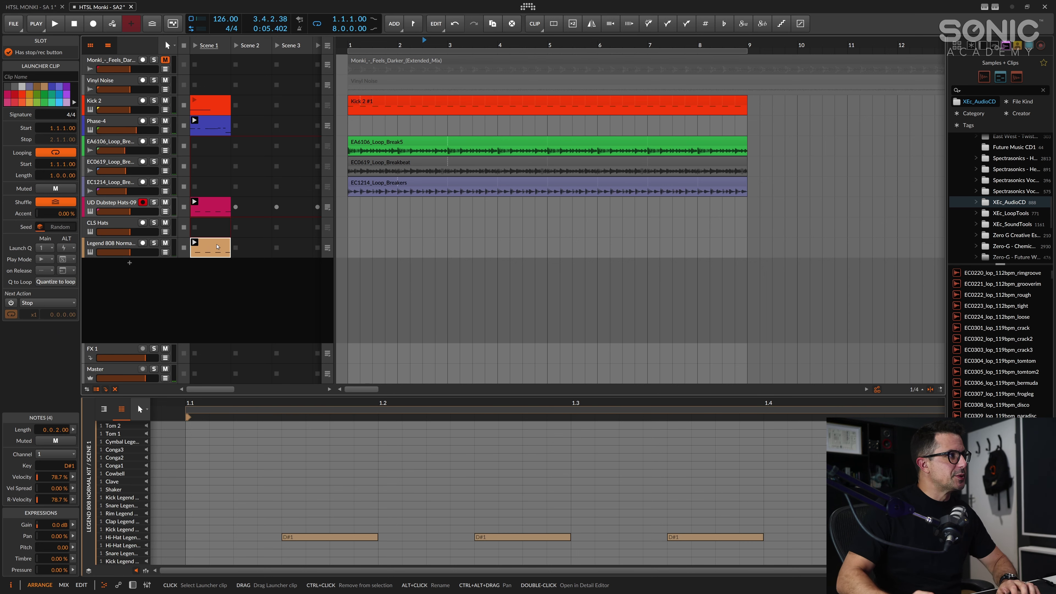
{"action": "scroll", "coordinate": [217, 246], "scroll_direction": "right", "scroll_amount": 2}
{"action": "left_click_drag", "start_coordinate": [237, 387], "coordinate": [223, 388]}
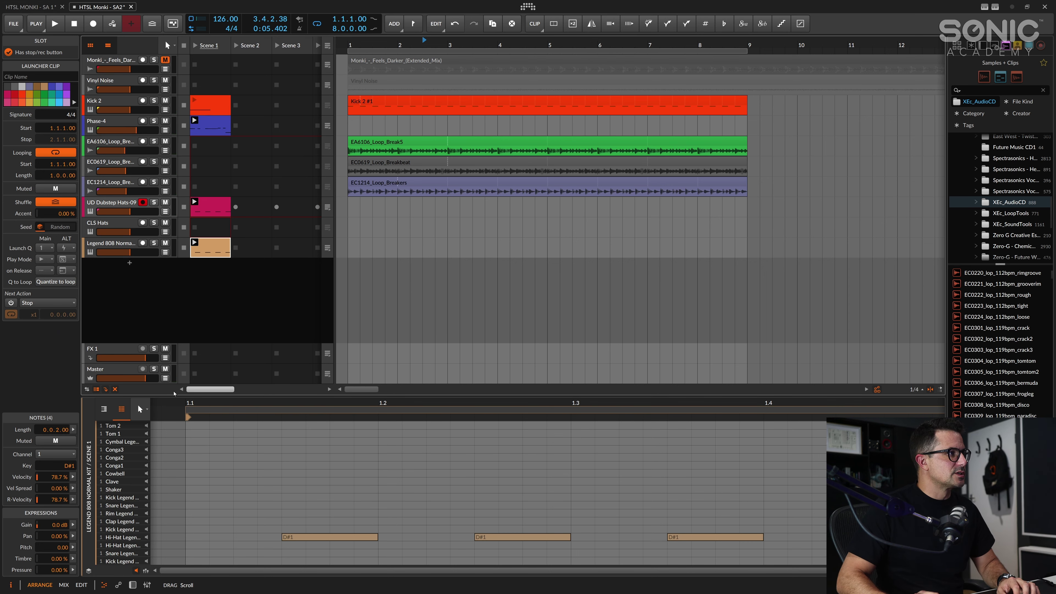
Step: Create an empty Scene 1 clip on the CLS Hats track and compare its Sampler with the UD Dubstep Hats-09 one
{"action": "left_click", "coordinate": [211, 227]}
{"action": "double_click", "coordinate": [211, 227]}
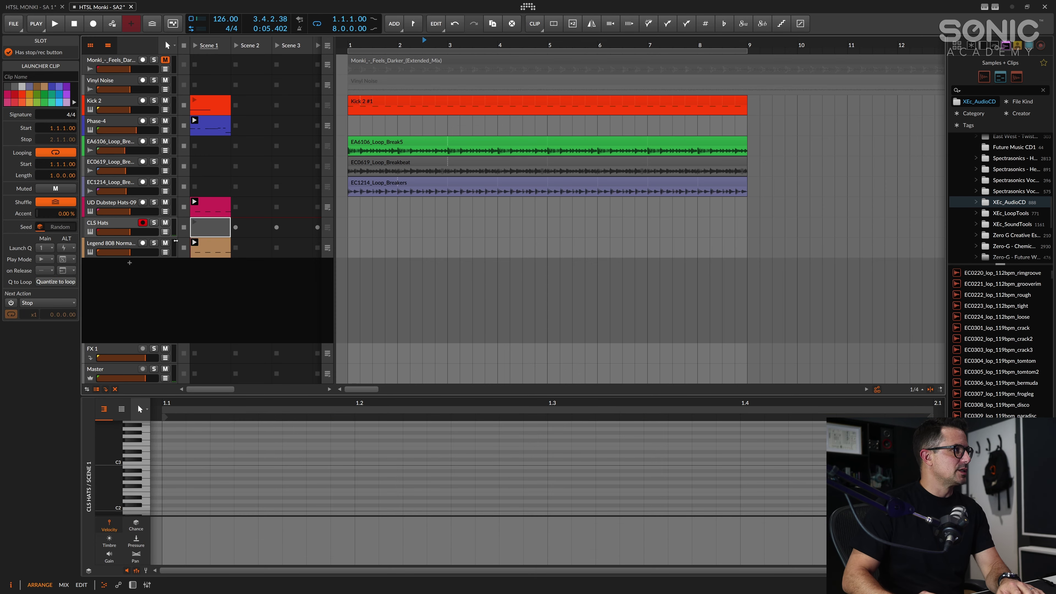
{"action": "key", "text": "d"}
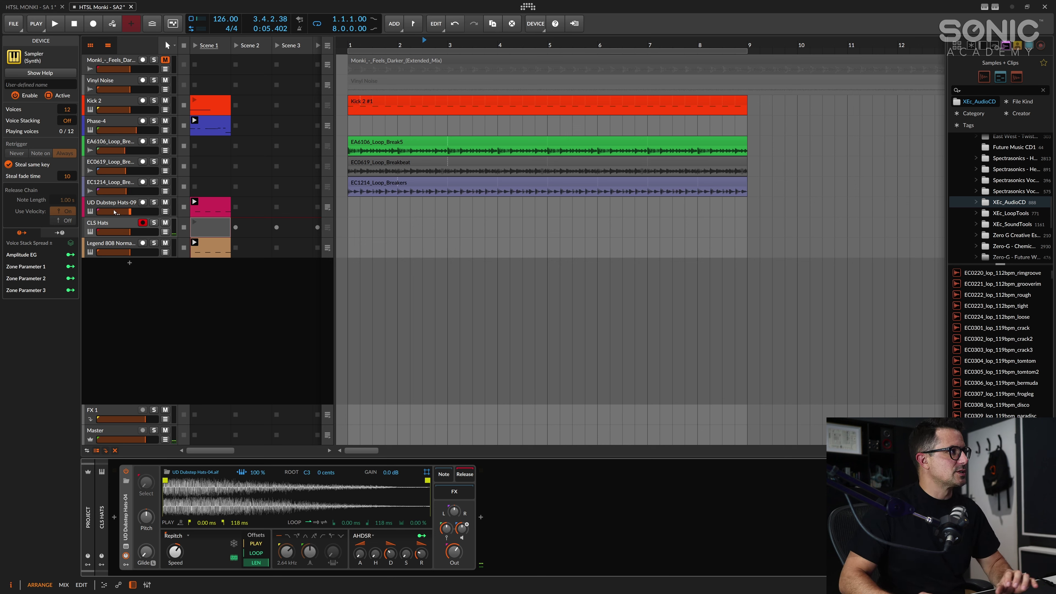
{"action": "left_click", "coordinate": [110, 207]}
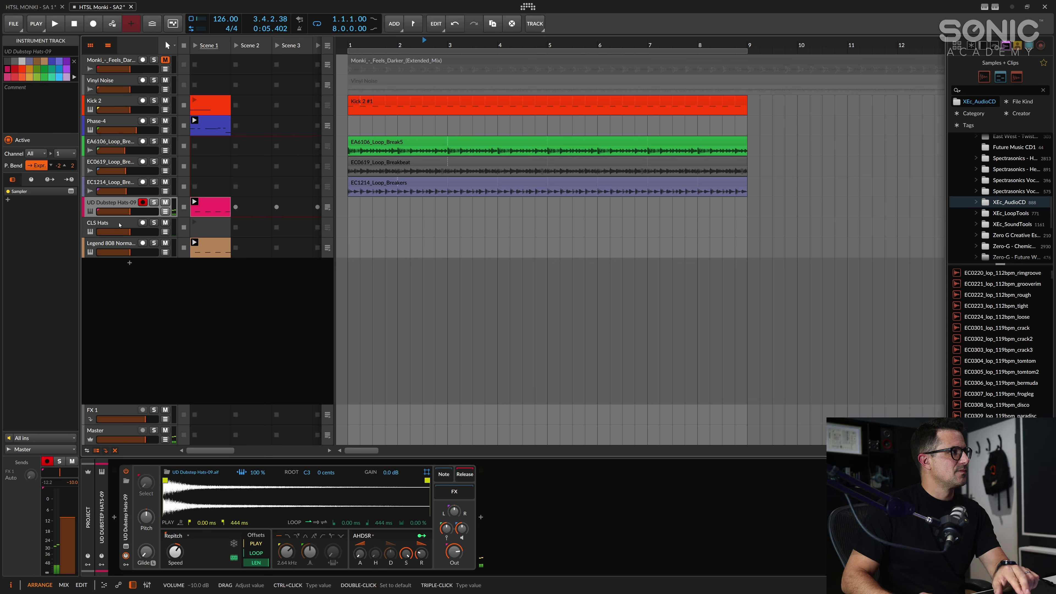
{"action": "left_click", "coordinate": [119, 224]}
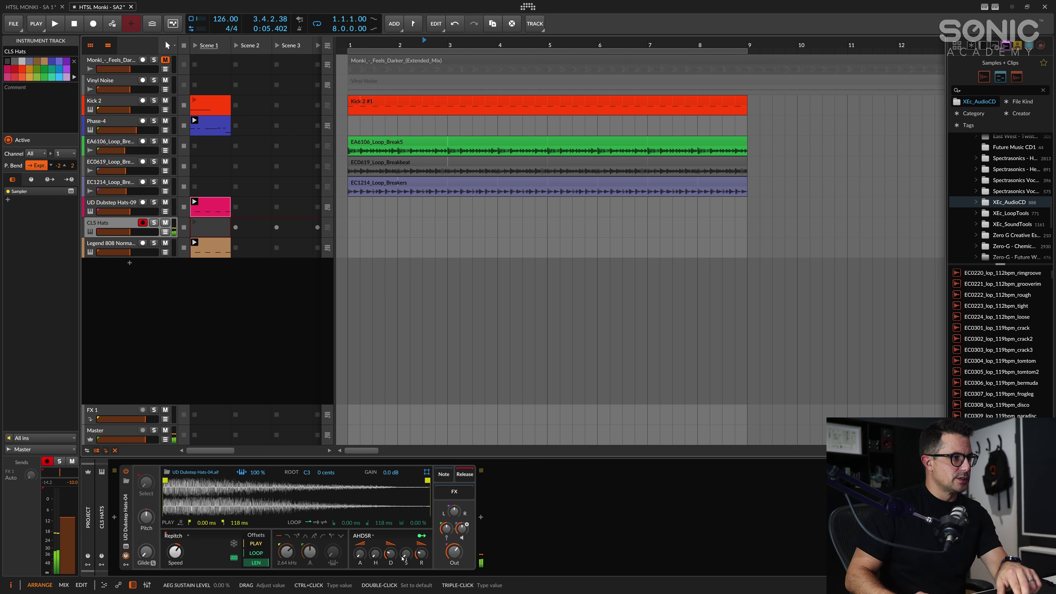
Step: Open the CLS Hats clip in the note editor and draw four consecutive C3 sixteenth notes across the first beat
{"action": "double_click", "coordinate": [210, 227]}
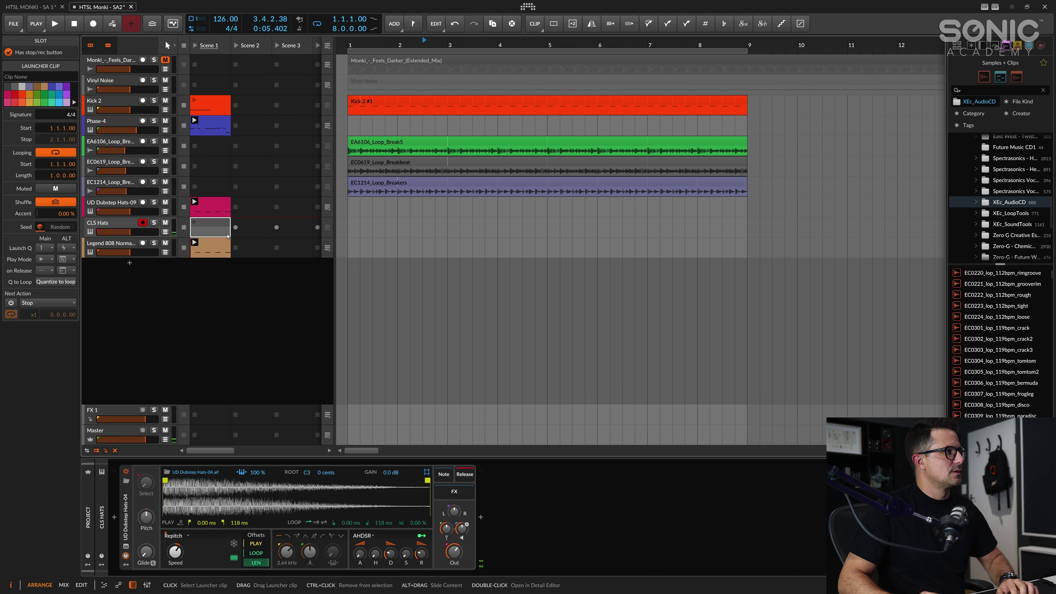
{"action": "left_click", "coordinate": [181, 462]}
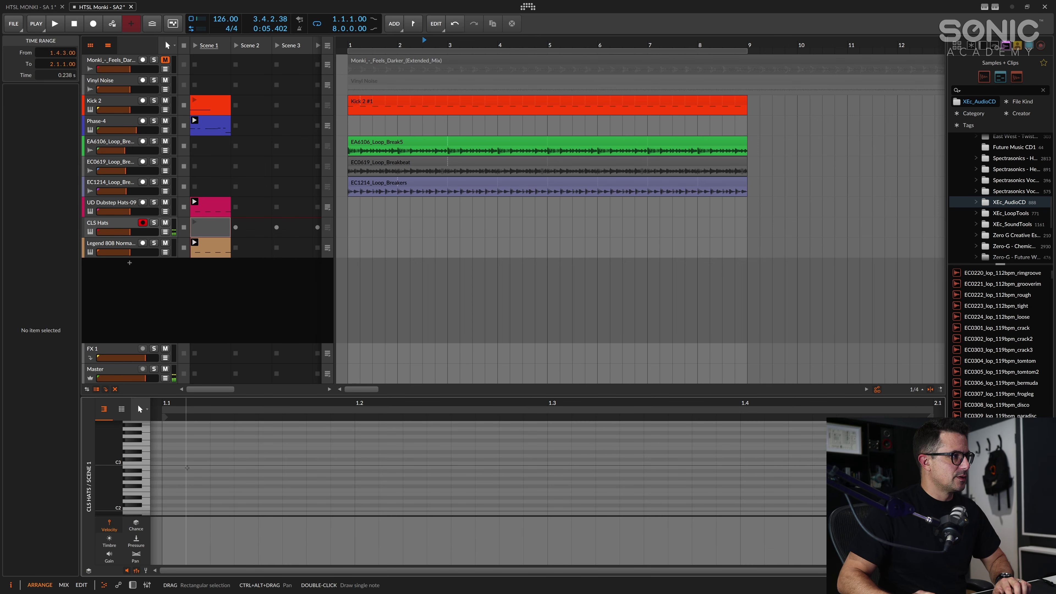
{"action": "double_click", "coordinate": [183, 463]}
{"action": "double_click", "coordinate": [233, 463]}
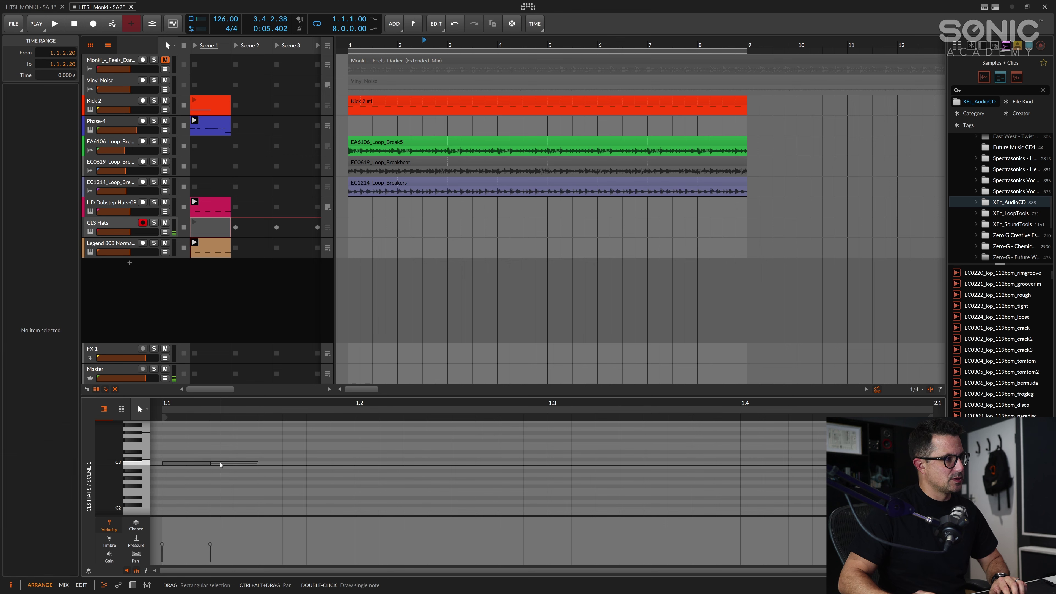
{"action": "double_click", "coordinate": [285, 463]}
{"action": "double_click", "coordinate": [320, 464]}
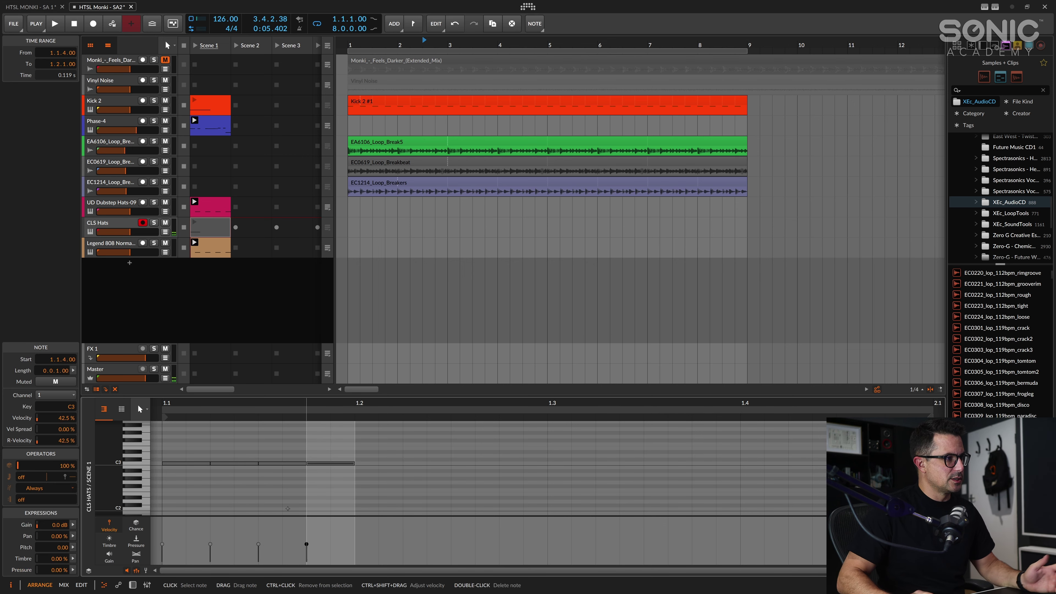
Step: Accent the third CLS Hats note with a much higher velocity, and raise all four notes' velocities slightly during playback
{"action": "left_click_drag", "start_coordinate": [258, 543], "coordinate": [262, 525]}
{"action": "key", "text": "space"}
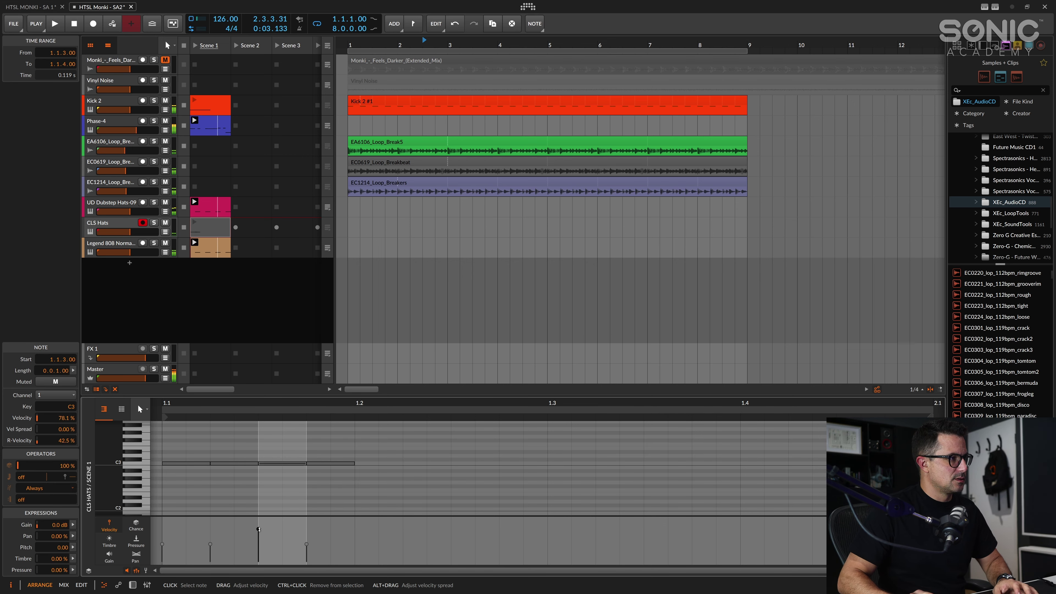
{"action": "key", "text": "space"}
{"action": "left_click_drag", "start_coordinate": [355, 444], "coordinate": [165, 491]}
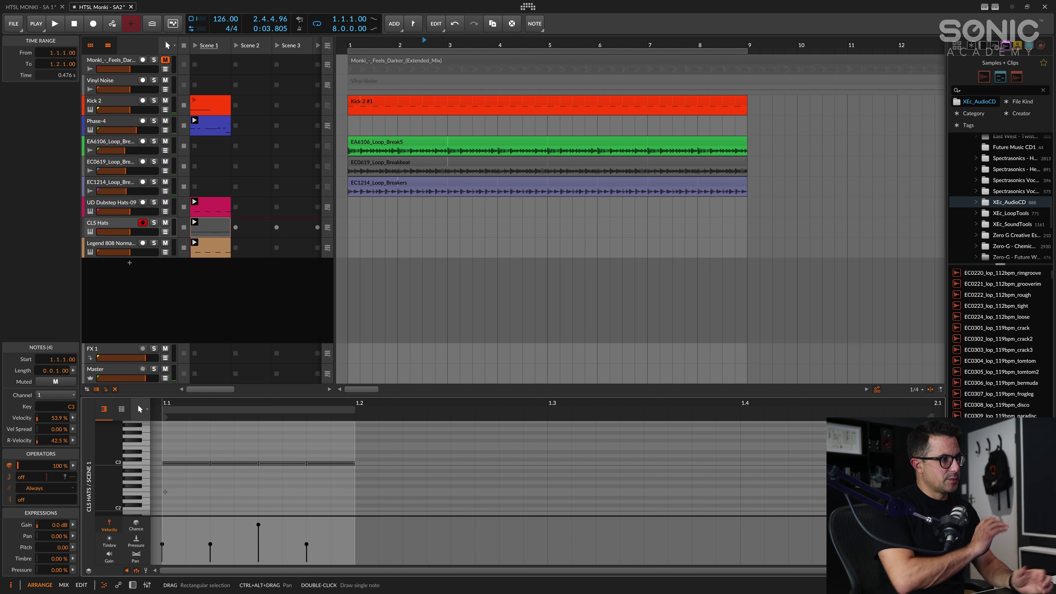
{"action": "key", "text": "space"}
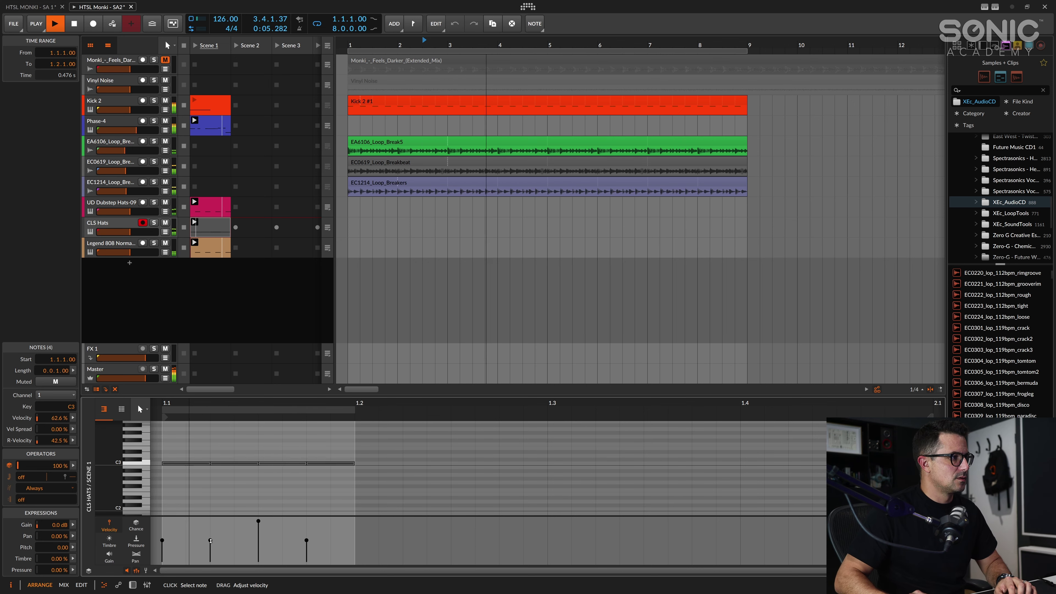
Step: Set the velocities of the first, second and fourth CLS Hats notes to about 35%, 51% and 62%
{"action": "left_click", "coordinate": [299, 541]}
{"action": "left_click", "coordinate": [306, 539]}
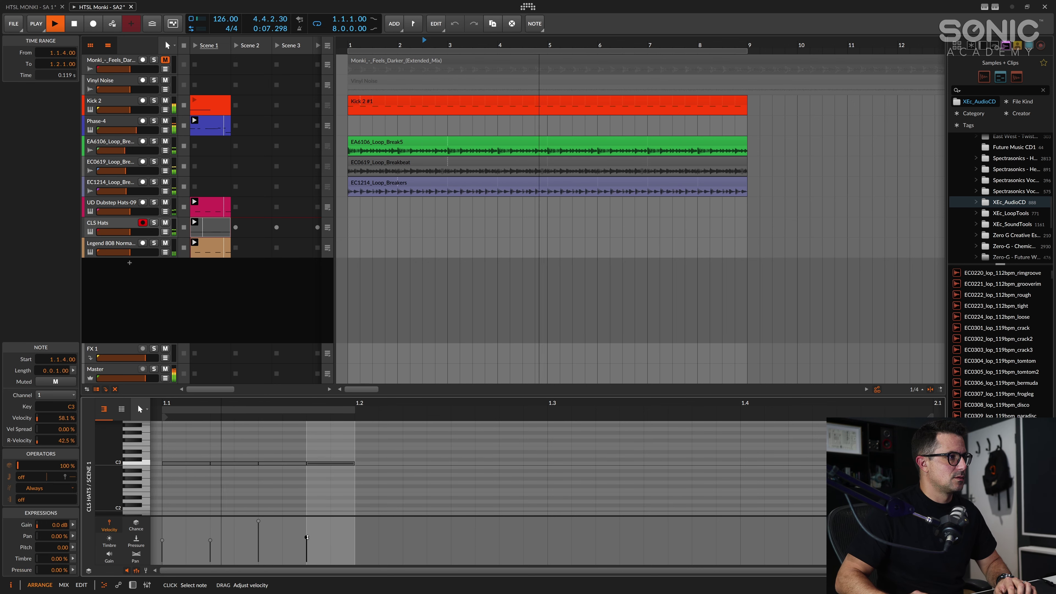
{"action": "left_click_drag", "start_coordinate": [162, 540], "coordinate": [163, 547]}
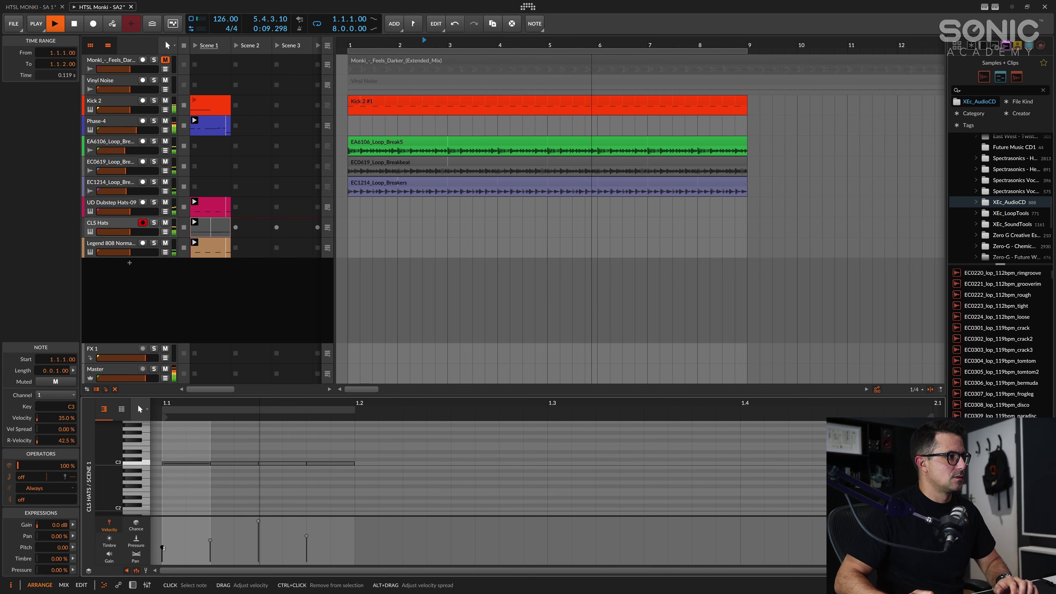
{"action": "left_click", "coordinate": [209, 539]}
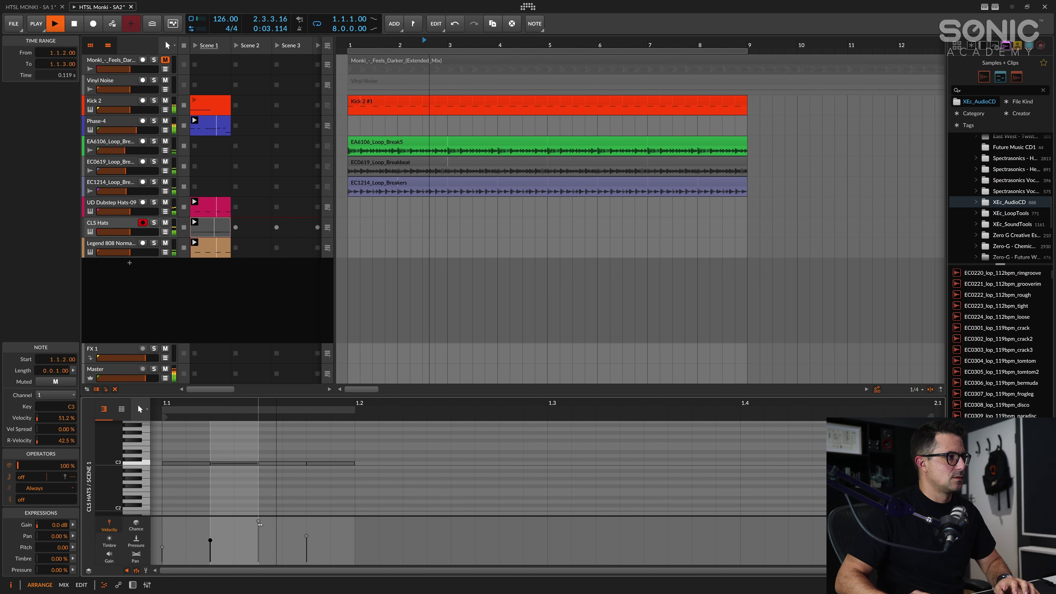
{"action": "left_click", "coordinate": [307, 535]}
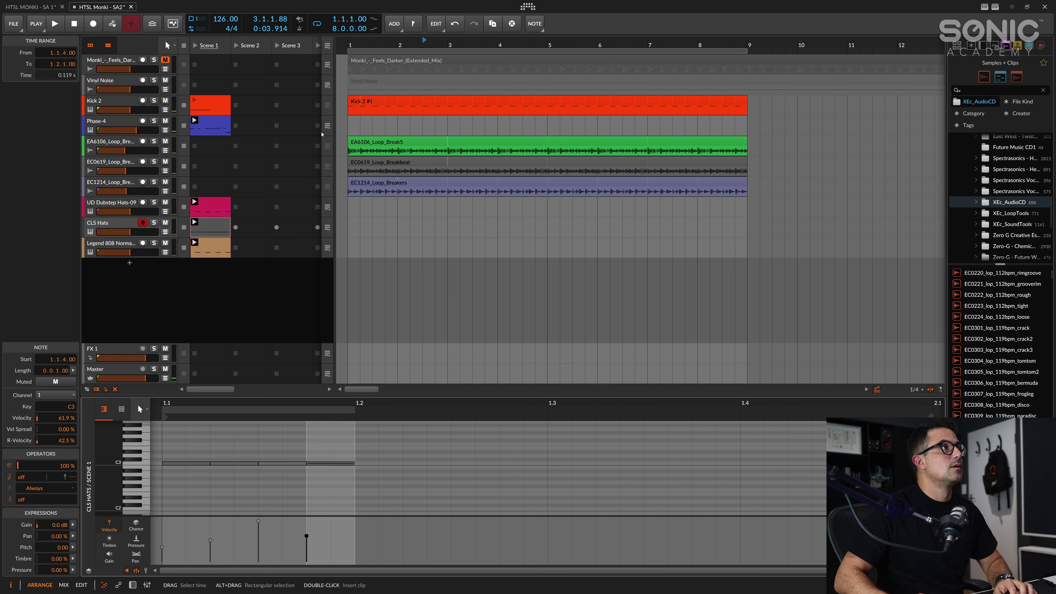
Step: Duplicate the four-note CLS Hats pattern three times to fill the bar, and select all the notes
{"action": "key", "text": "space"}
{"action": "left_click_drag", "start_coordinate": [334, 448], "coordinate": [160, 495]}
{"action": "key", "text": "ctrl+d"}
{"action": "key", "text": "ctrl+d"}
{"action": "key", "text": "ctrl+d"}
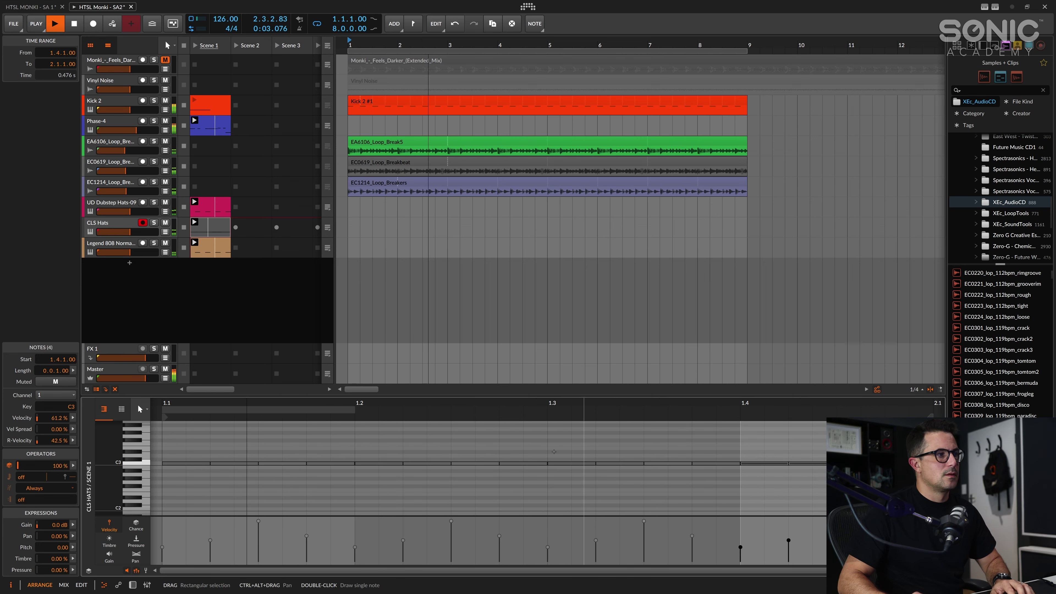
{"action": "left_click_drag", "start_coordinate": [703, 445], "coordinate": [193, 494]}
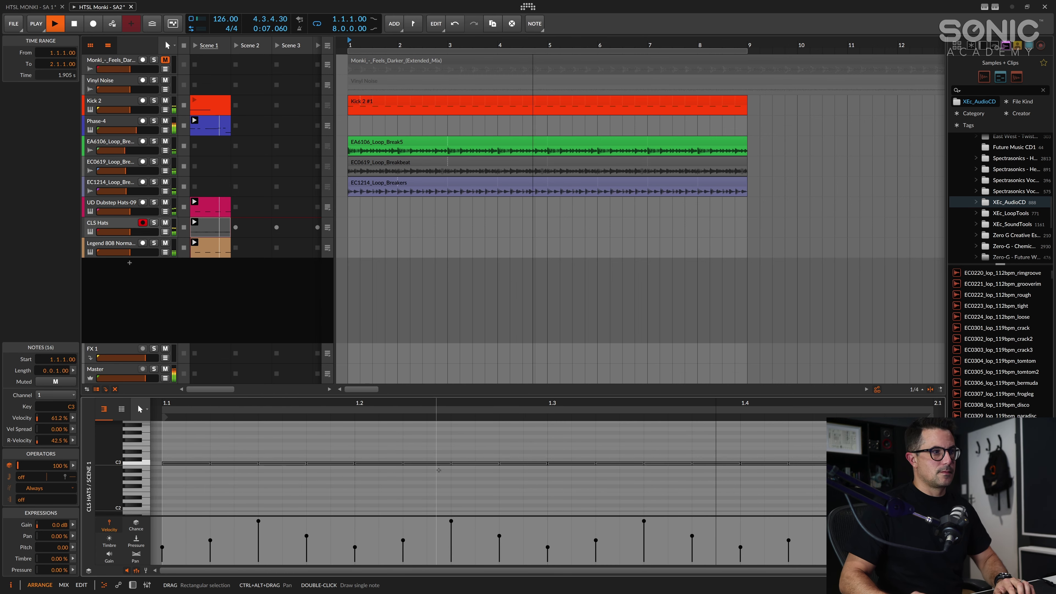
Step: Lower the CLS Hats track volume slightly and mute the Legend 808 Normal Kit track
{"action": "key", "text": "d"}
{"action": "left_click_drag", "start_coordinate": [129, 232], "coordinate": [125, 232]}
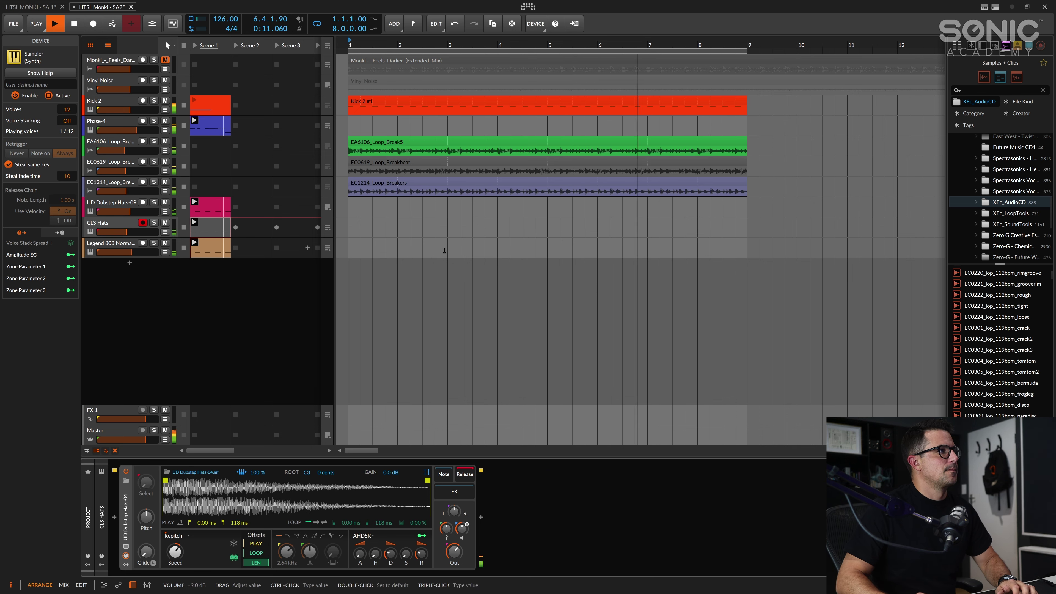
{"action": "left_click", "coordinate": [511, 227]}
{"action": "left_click", "coordinate": [210, 249]}
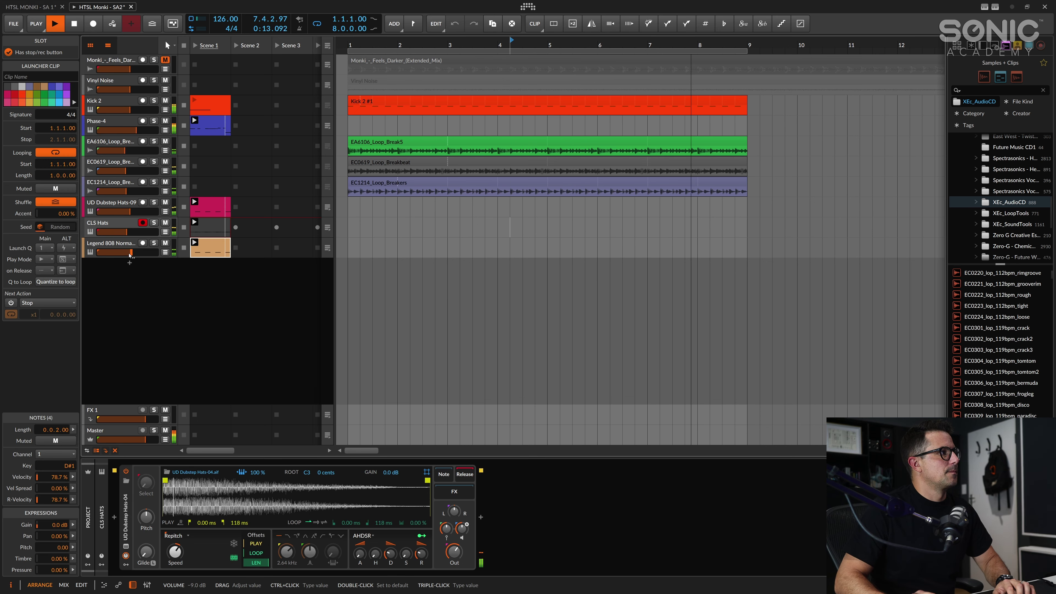
{"action": "left_click", "coordinate": [165, 242]}
Step: Compare the mix with the Feels Darker reference in ADPTR MetricAB on the Master track, and close the plugin window
{"action": "left_click", "coordinate": [108, 432]}
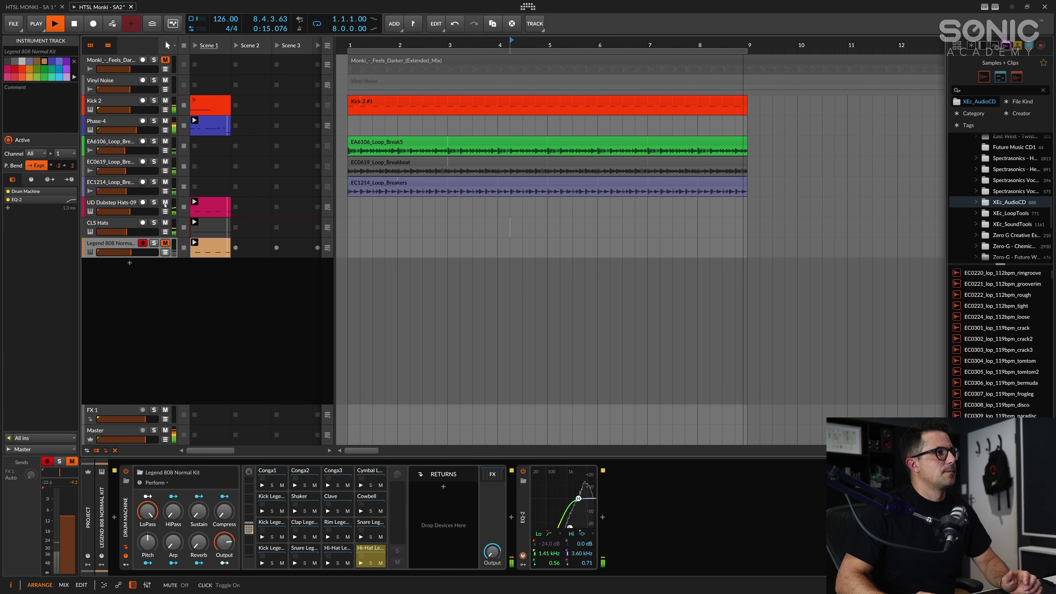
{"action": "left_click", "coordinate": [70, 200]}
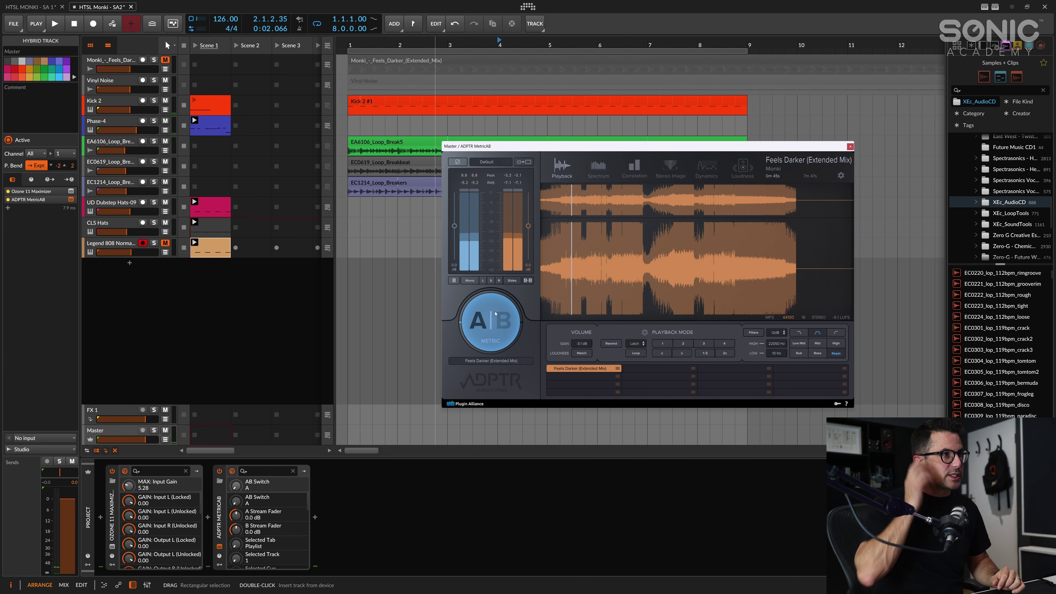
{"action": "left_click", "coordinate": [349, 256]}
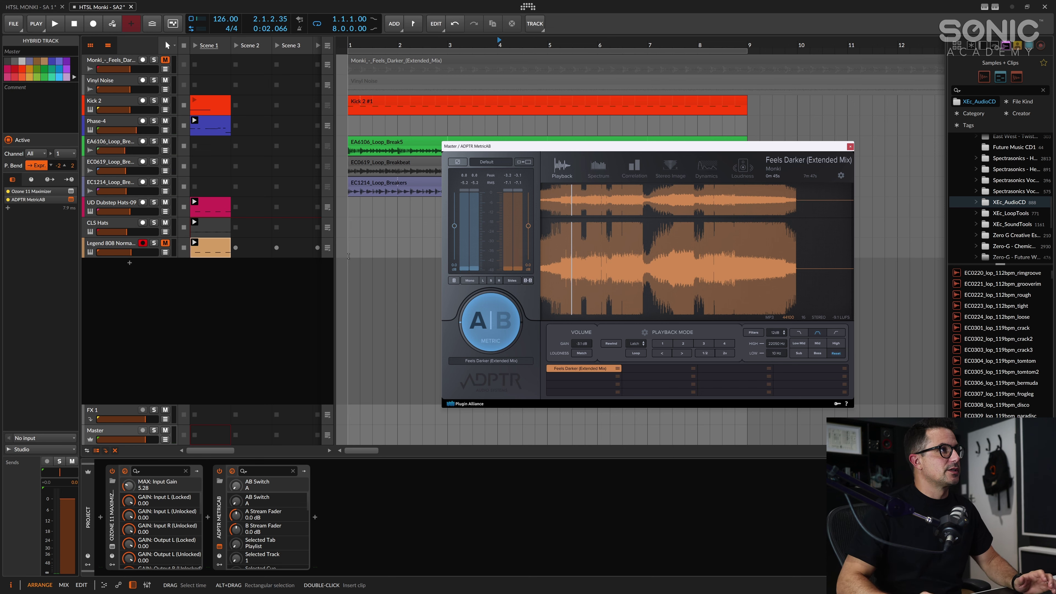
{"action": "left_click", "coordinate": [386, 165]}
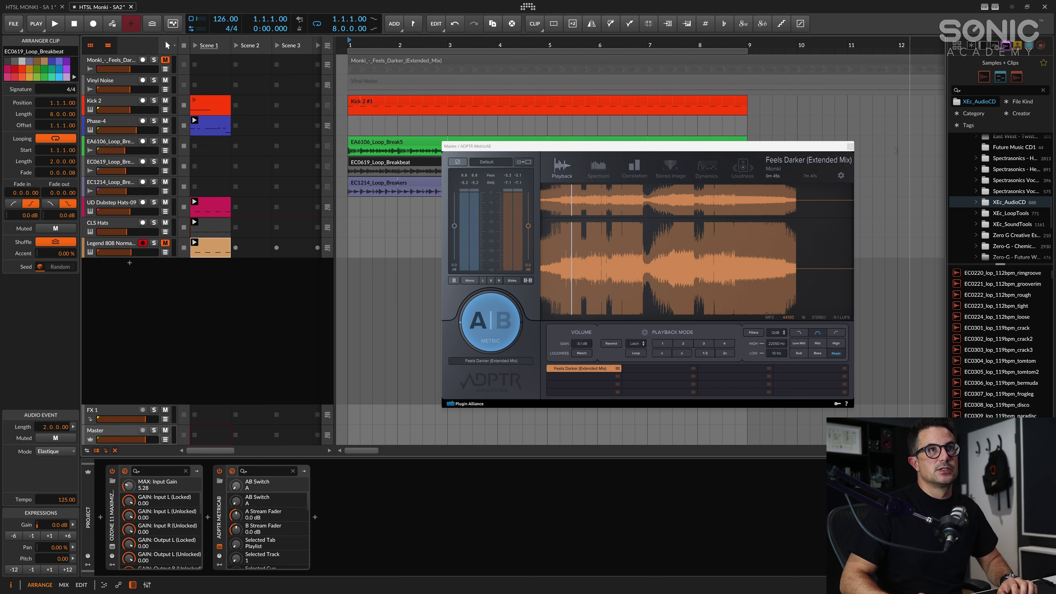
{"action": "left_click", "coordinate": [850, 146]}
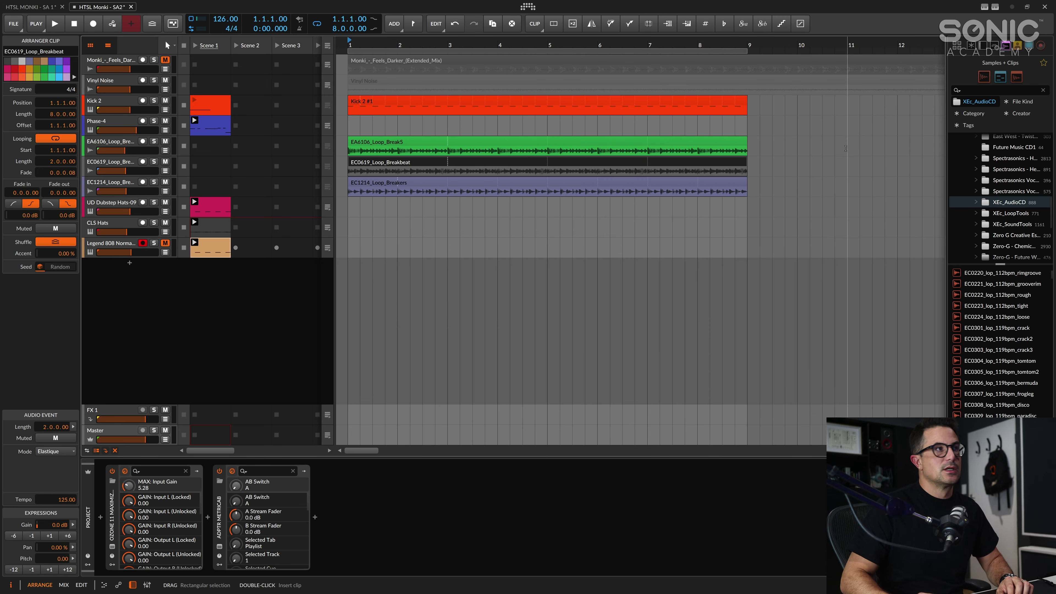
Step: Group the EA6106, EC0619 and EC1214 loop tracks and name the group Retro Breaks
{"action": "left_click", "coordinate": [142, 189]}
{"action": "left_click", "coordinate": [115, 145], "text": "shift"}
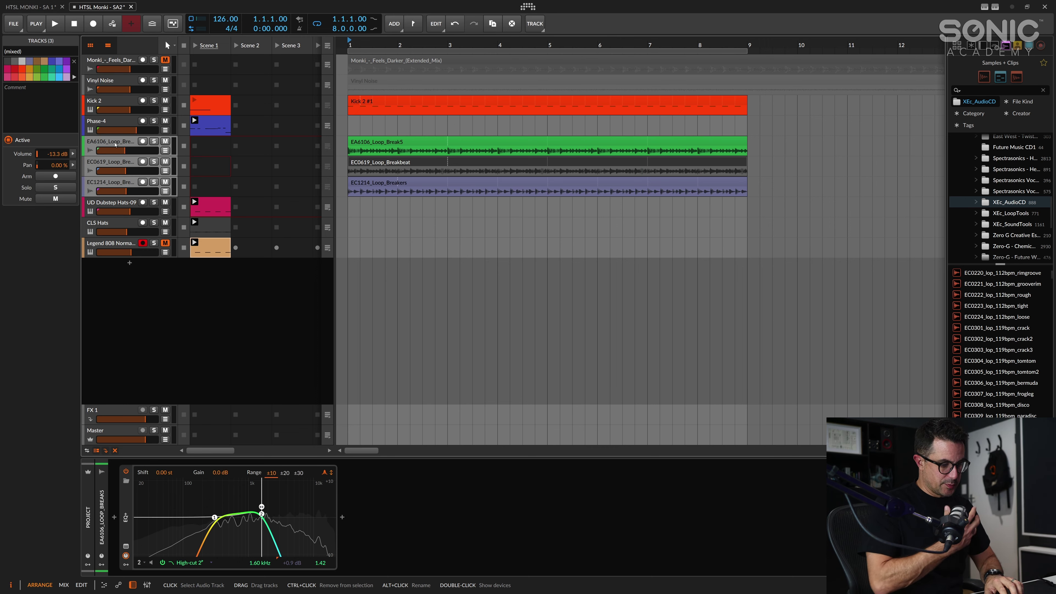
{"action": "key", "text": "ctrl+g"}
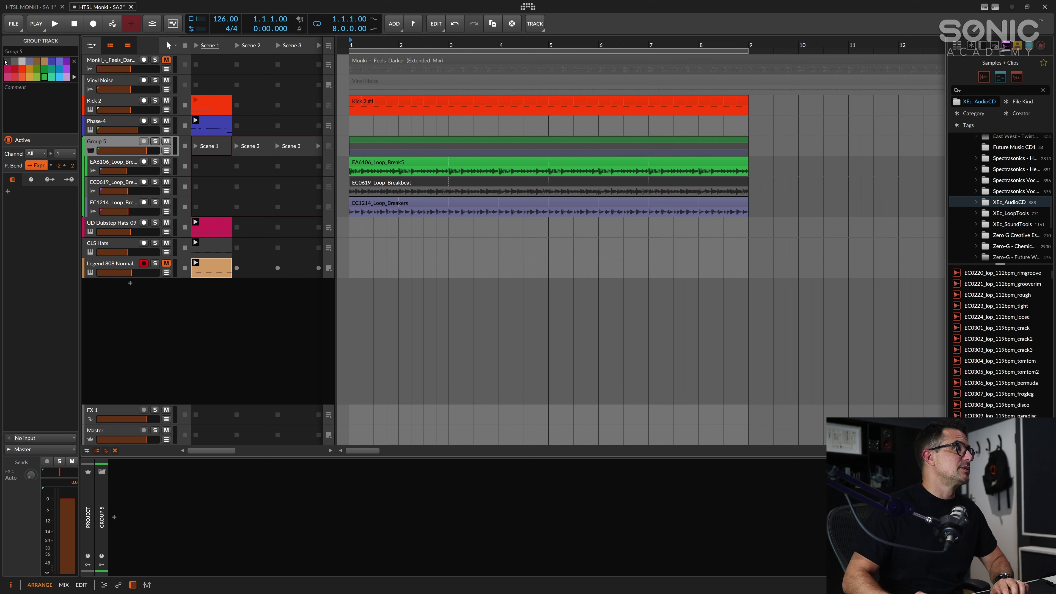
{"action": "left_click", "coordinate": [25, 53]}
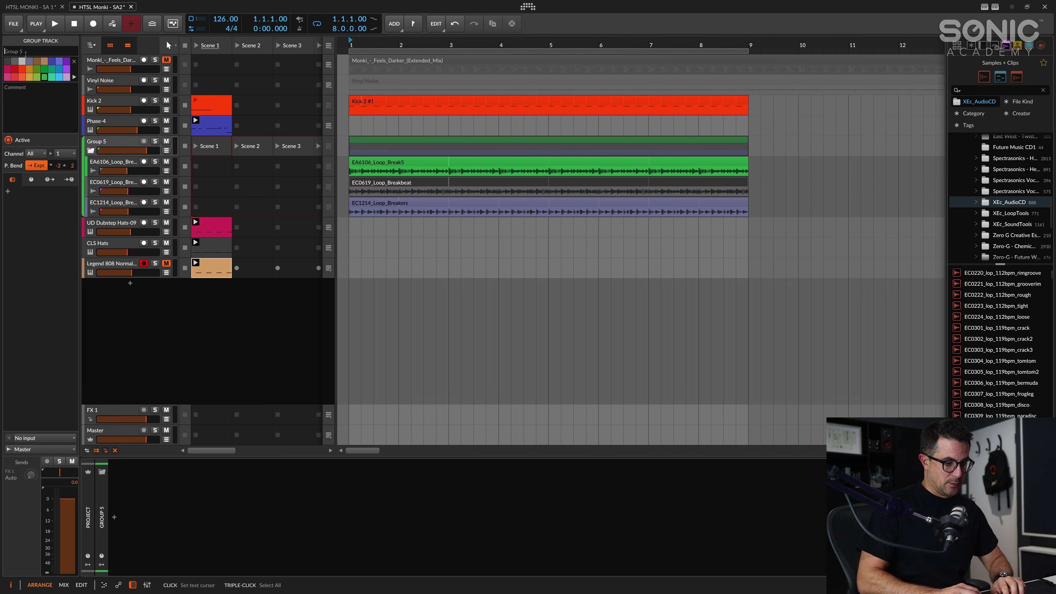
{"action": "type", "text": "Retro Breaks"}
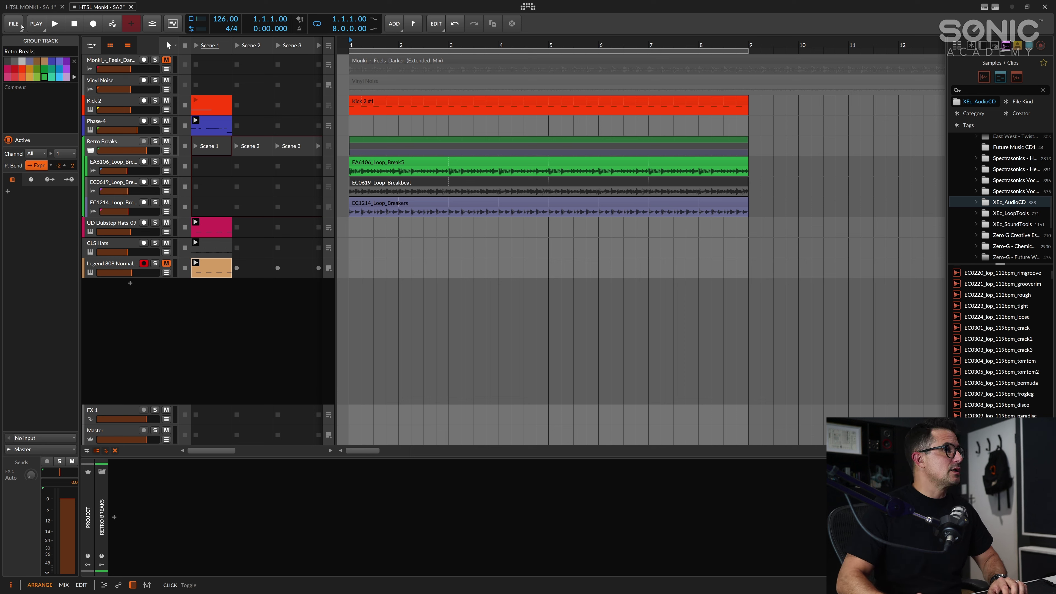
Step: Recolor the UD Dubstep Hats-09, CLS Hats and Legend 808 Normal Kit tracks blue
{"action": "left_click", "coordinate": [112, 224]}
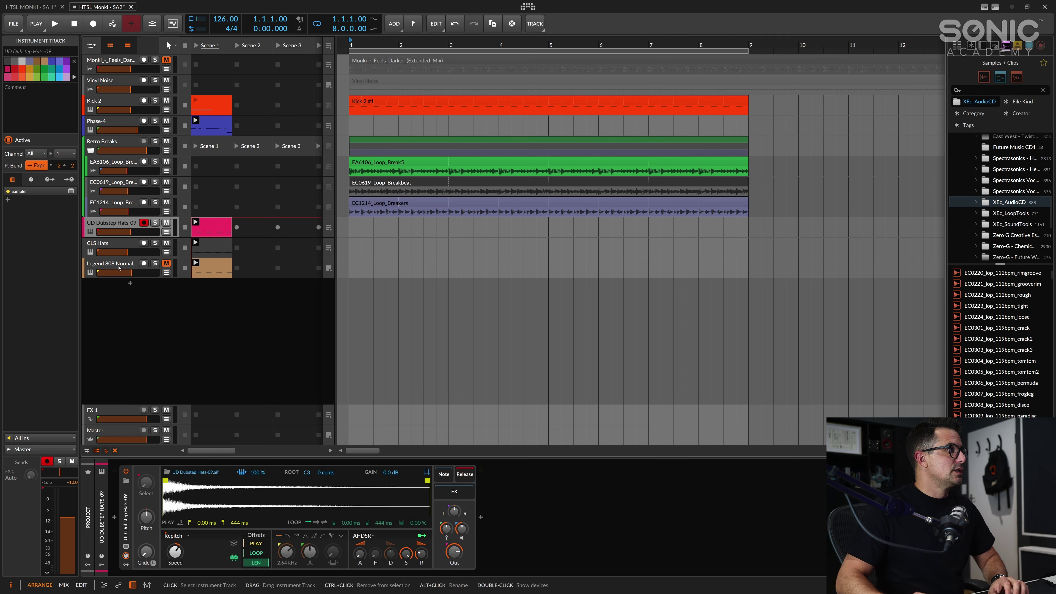
{"action": "left_click", "coordinate": [113, 226], "text": "shift"}
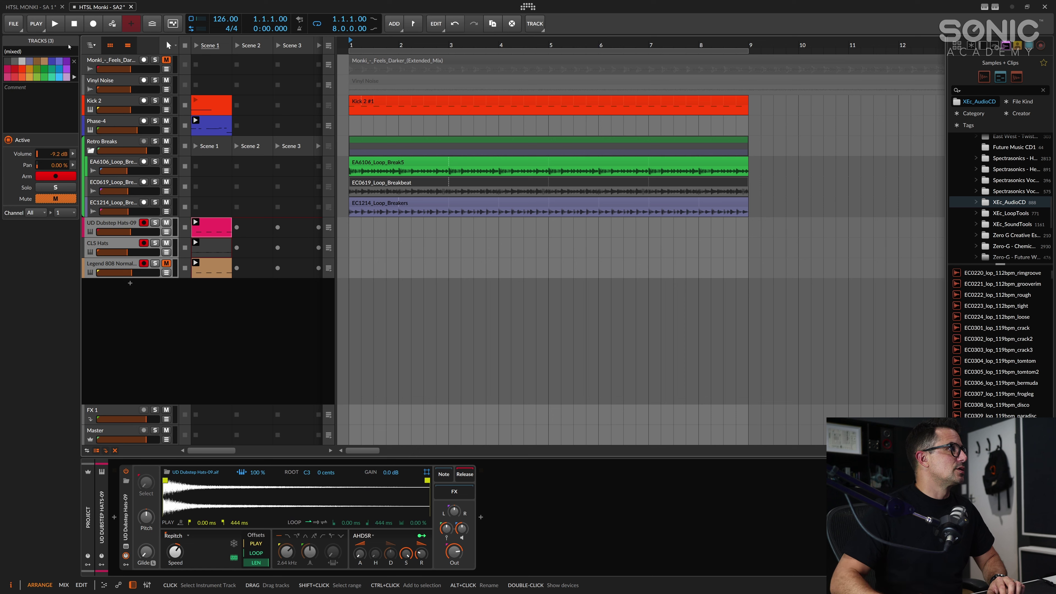
{"action": "left_click", "coordinate": [60, 69]}
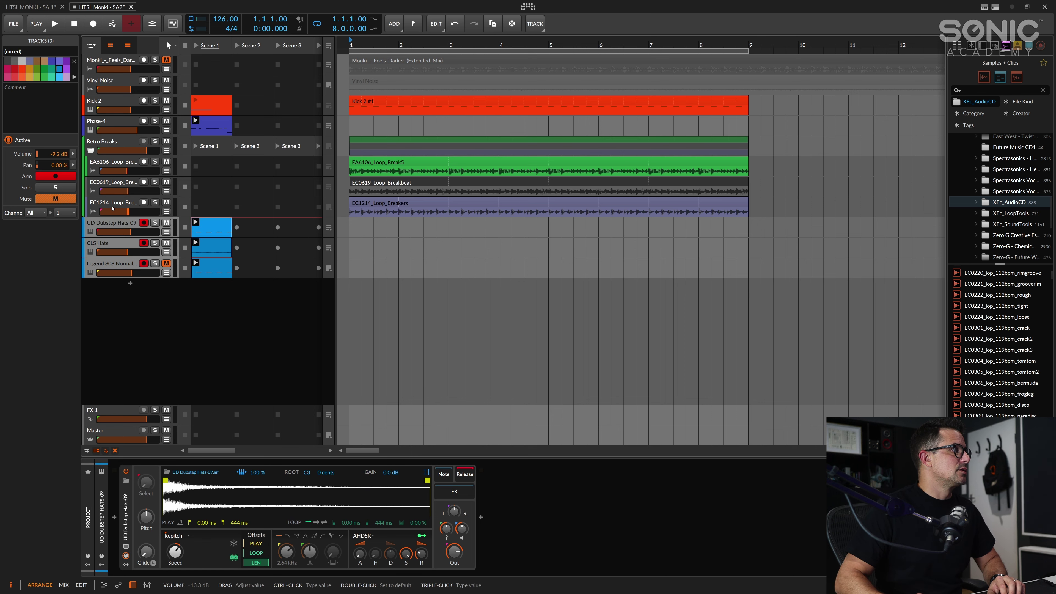
Step: Recolor the Retro Breaks group and its three loop tracks light blue
{"action": "left_click", "coordinate": [108, 142]}
{"action": "left_click", "coordinate": [108, 142]}
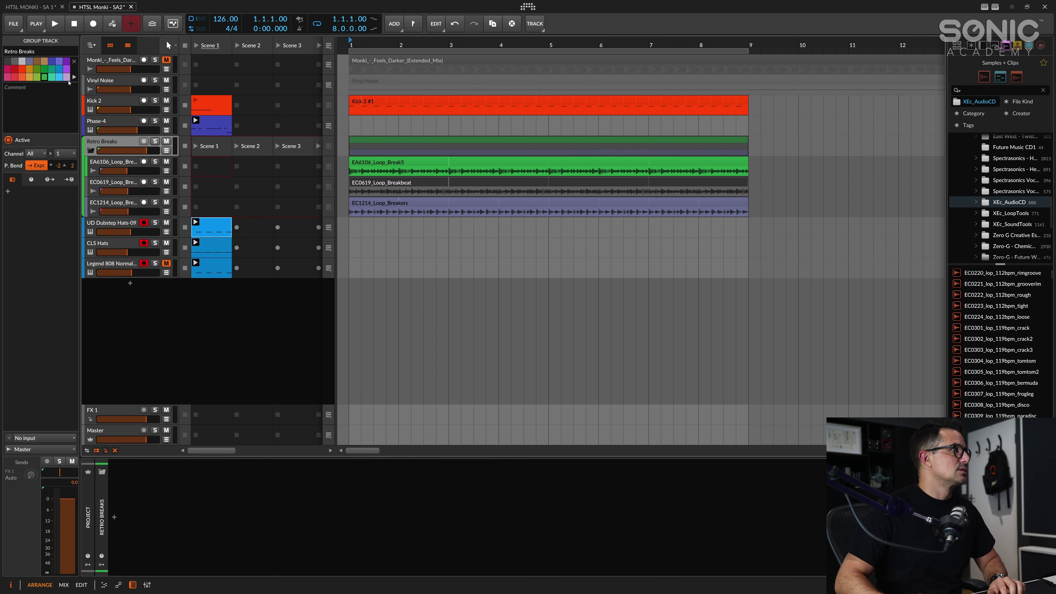
{"action": "left_click", "coordinate": [111, 165]}
{"action": "left_click", "coordinate": [111, 206], "text": "shift"}
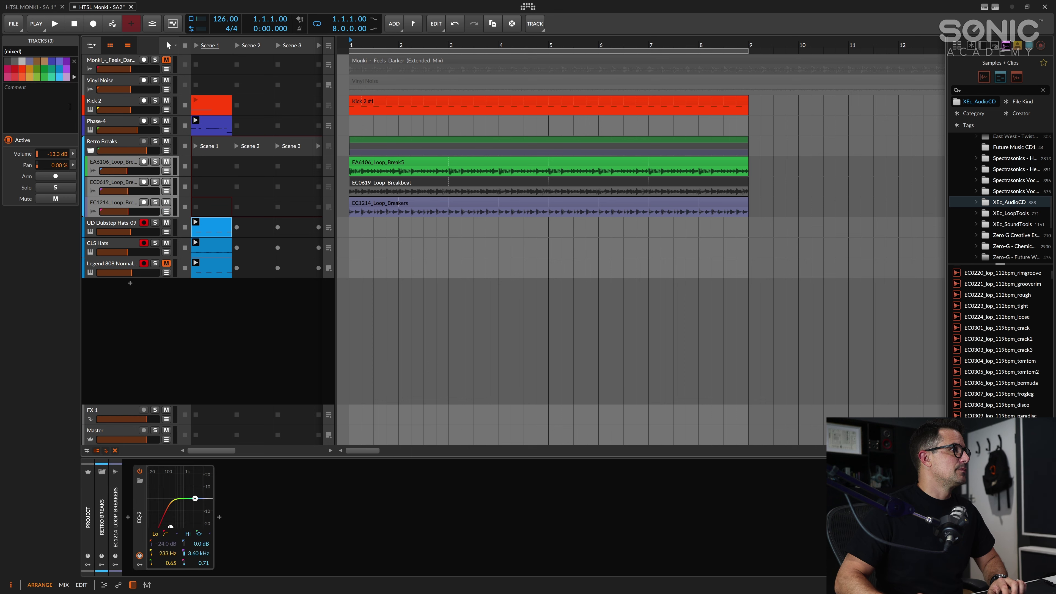
{"action": "left_click", "coordinate": [60, 77]}
Step: Group Retro Breaks, UD Dubstep Hats-09, CLS Hats and Legend 808 Normal Kit into a group named Drums
{"action": "left_click", "coordinate": [111, 146]}
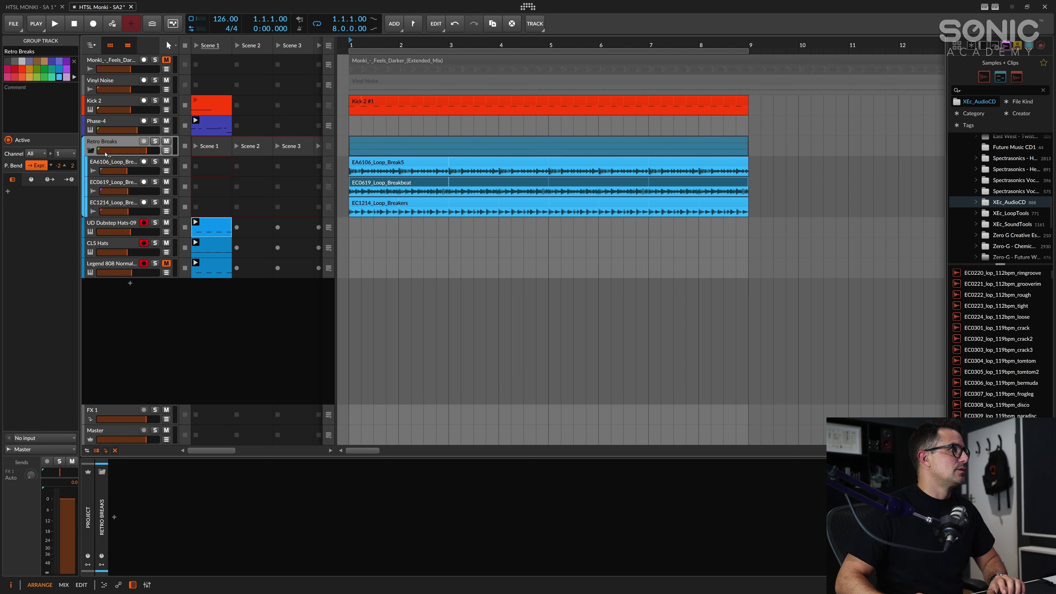
{"action": "left_click", "coordinate": [111, 264], "text": "shift"}
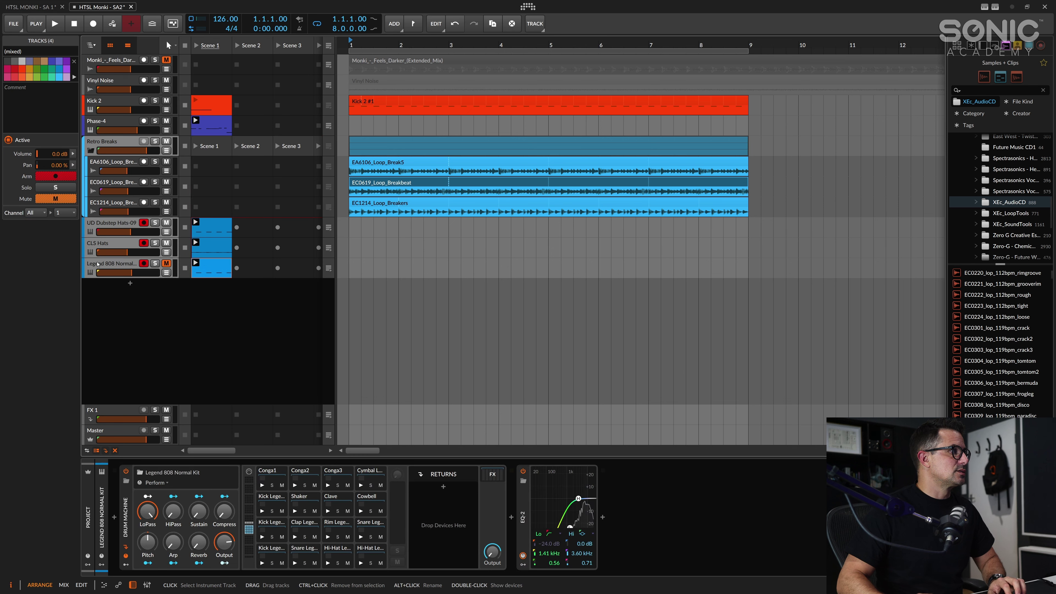
{"action": "key", "text": "ctrl+g"}
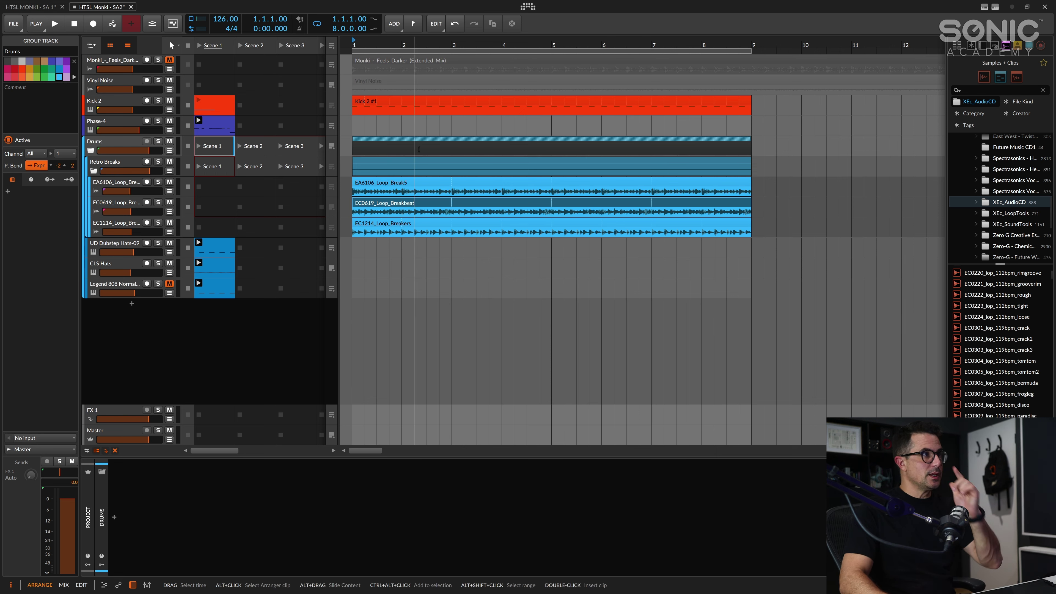
Step: Insert a Convolution reverb on the Retro Breaks group track
{"action": "left_click", "coordinate": [422, 273]}
{"action": "left_click", "coordinate": [100, 162]}
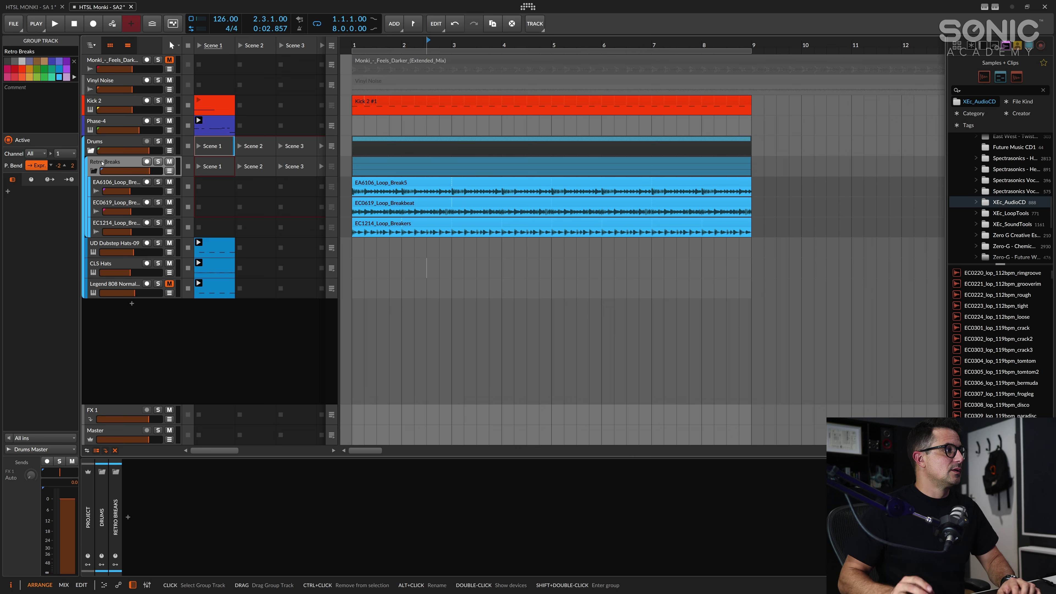
{"action": "left_click", "coordinate": [116, 283]}
{"action": "left_click", "coordinate": [107, 166]}
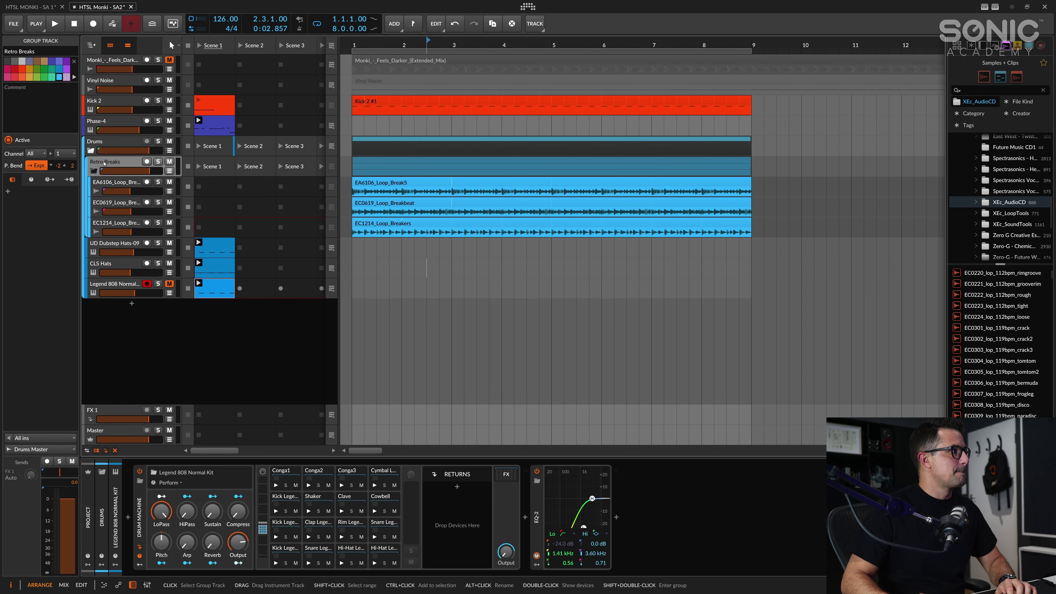
{"action": "left_click", "coordinate": [135, 521]}
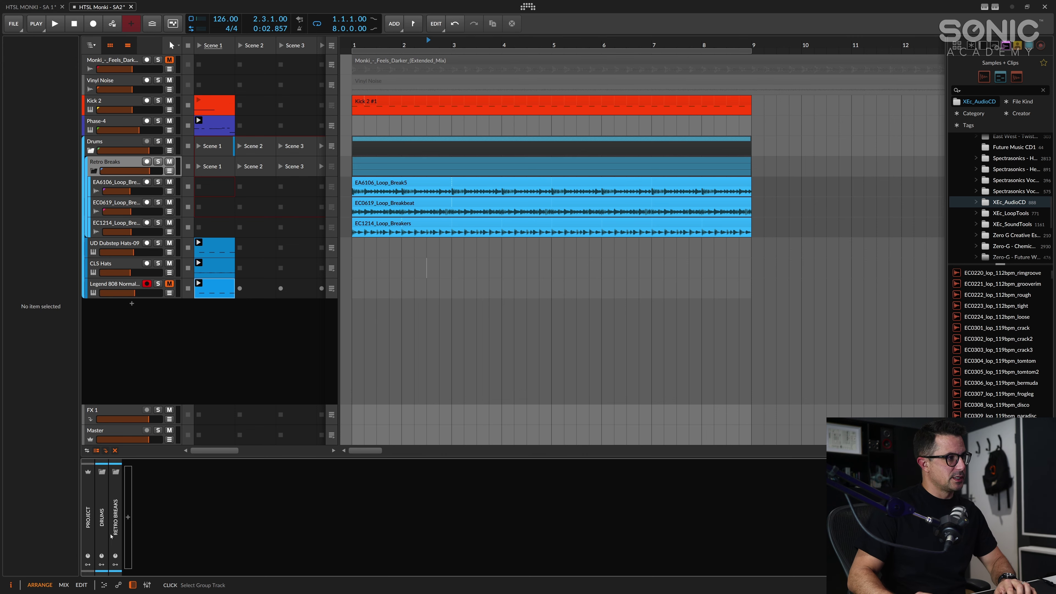
{"action": "left_click", "coordinate": [112, 536]}
{"action": "left_click", "coordinate": [129, 516]}
{"action": "type", "text": "c"}
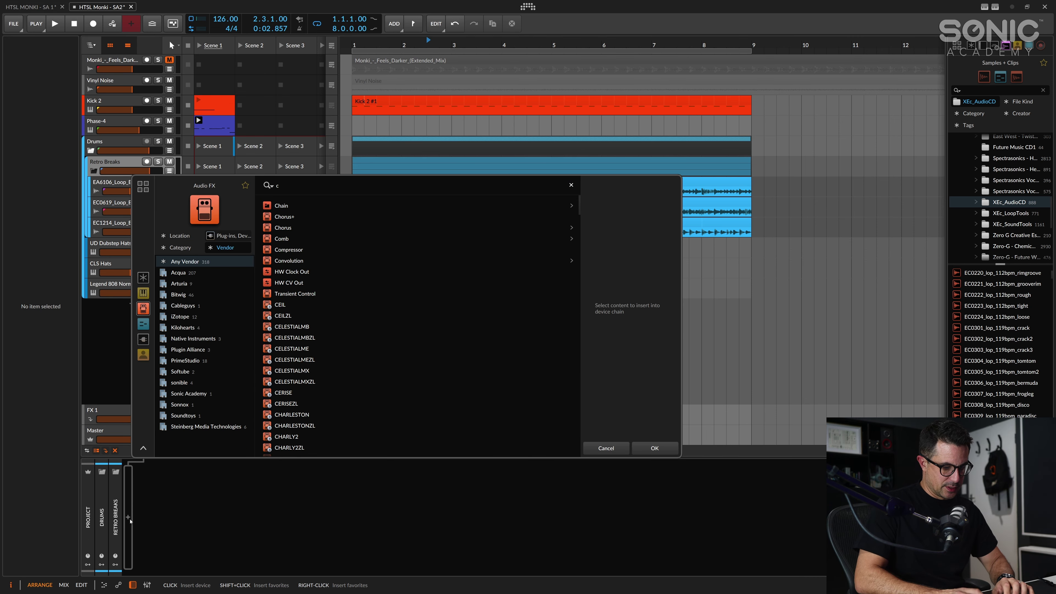
{"action": "type", "text": "onv"}
{"action": "key", "text": "Down"}
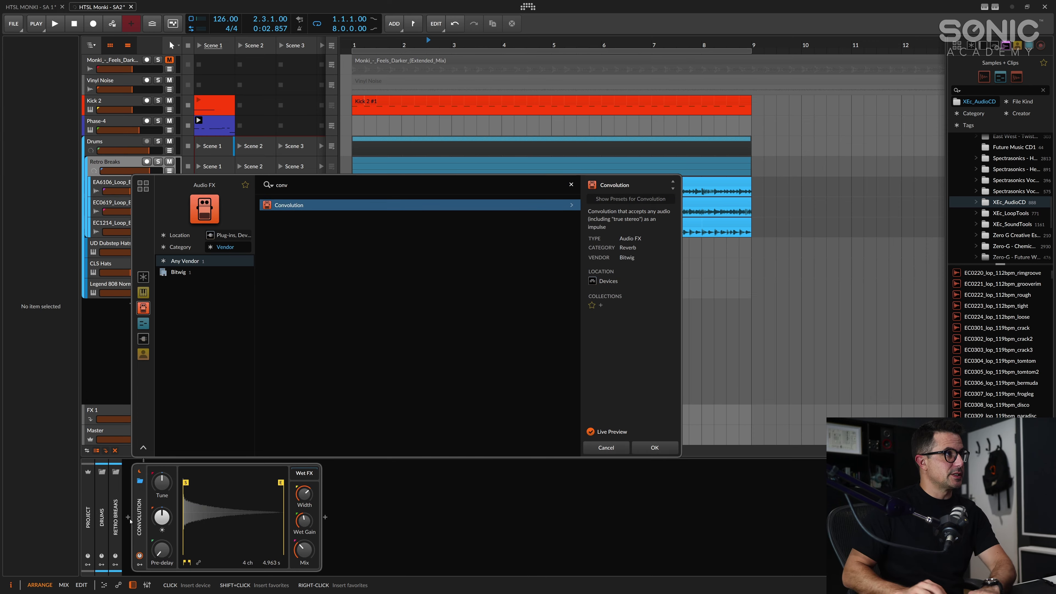
{"action": "key", "text": "Return"}
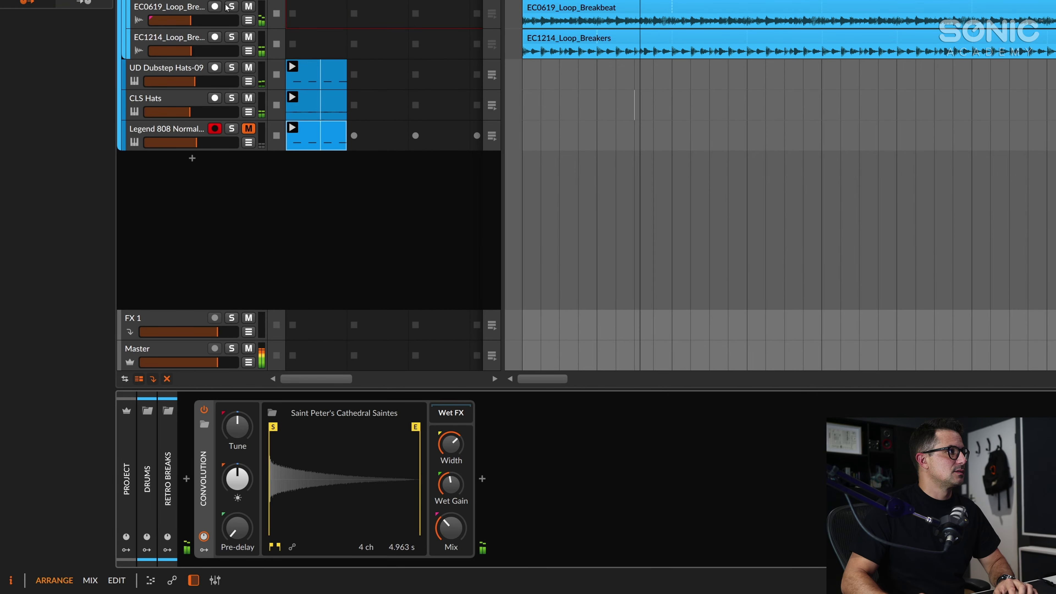
Step: Audition several Studio Rooms impulse responses in the Convolution with the mix turned fully up, and choose M5k - Ambience
{"action": "left_click", "coordinate": [344, 413]}
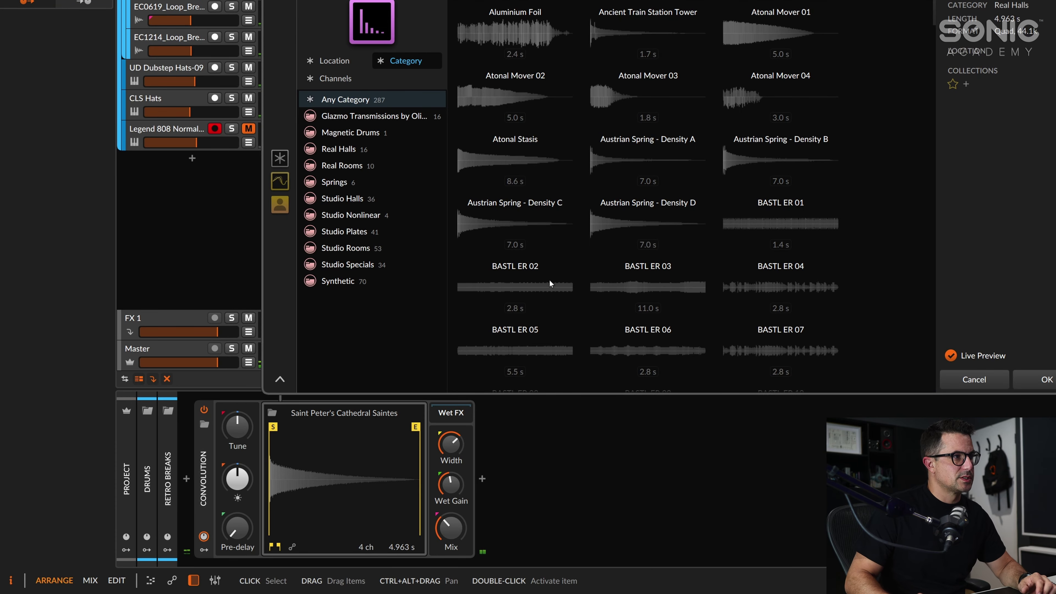
{"action": "left_click", "coordinate": [345, 247]}
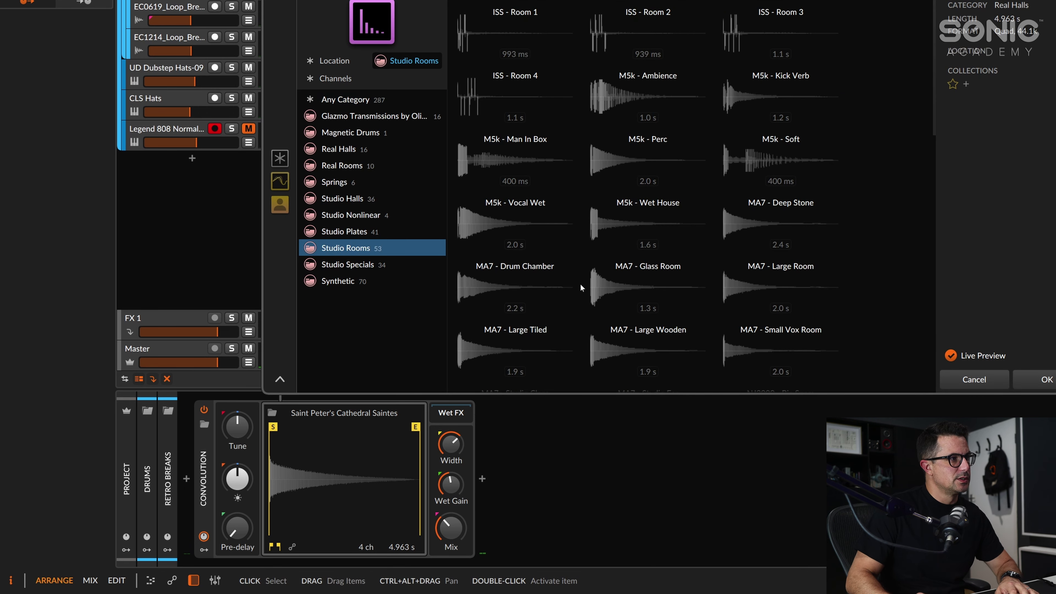
{"action": "left_click", "coordinate": [654, 240]}
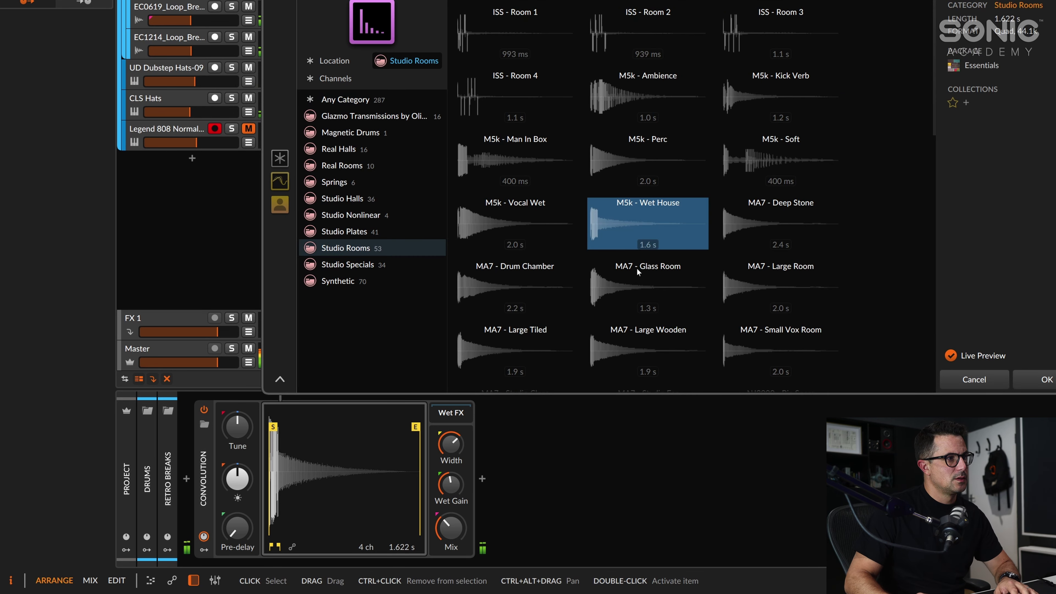
{"action": "mouse_move", "coordinate": [450, 525]}
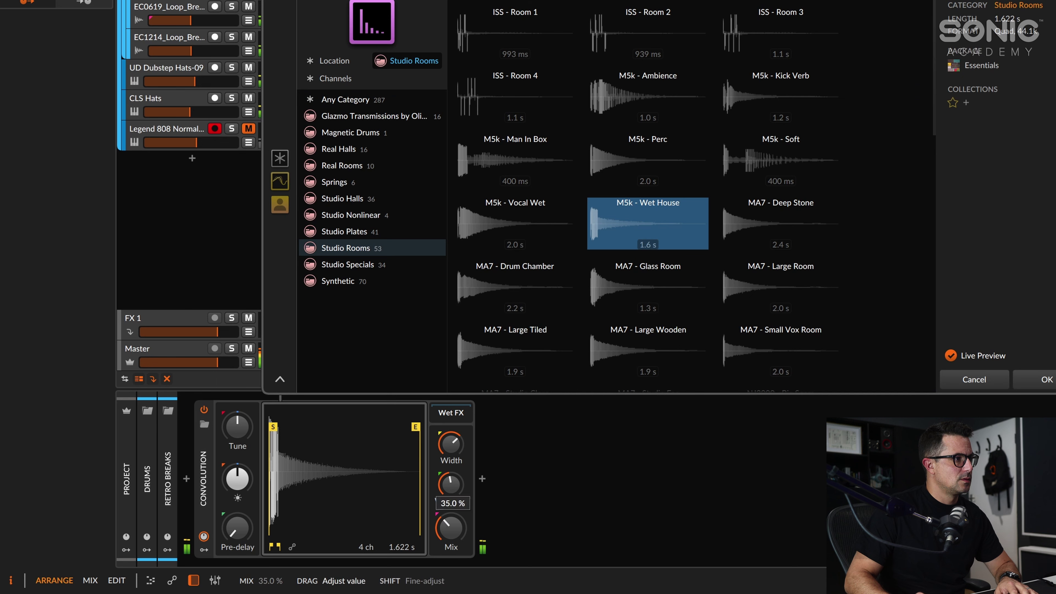
{"action": "left_click", "coordinate": [692, 299]}
{"action": "key", "text": "Right"}
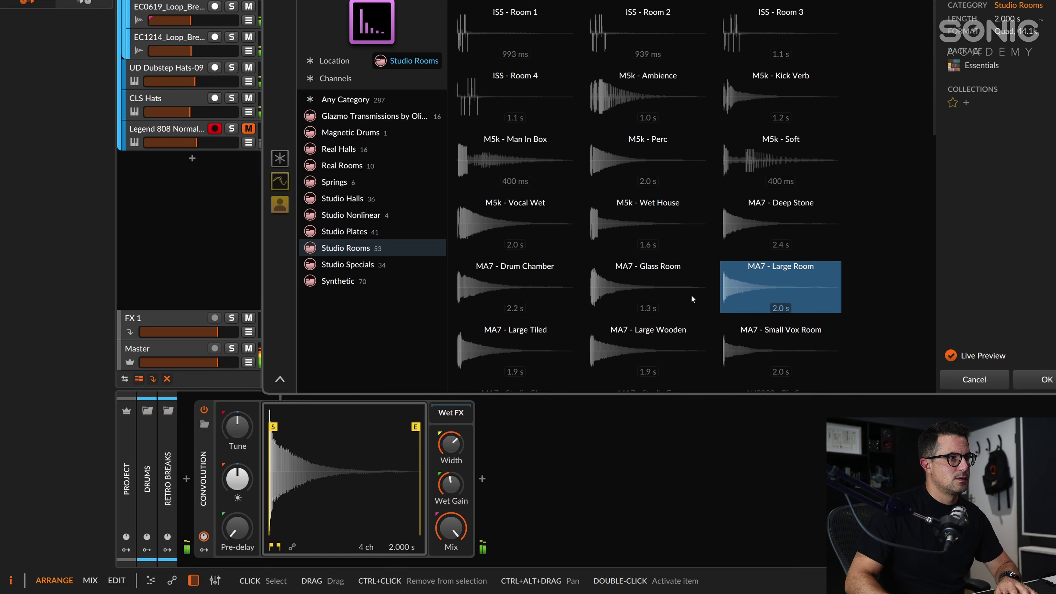
{"action": "key", "text": "Up"}
{"action": "key", "text": "Up"}
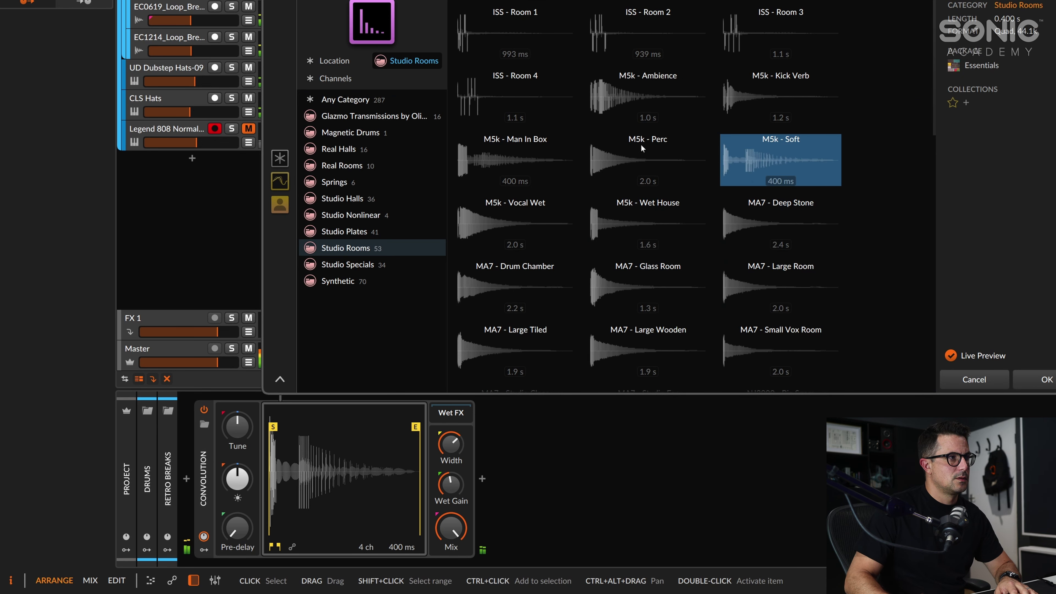
{"action": "left_click", "coordinate": [676, 101]}
{"action": "left_click", "coordinate": [747, 87]}
{"action": "key", "text": "Left"}
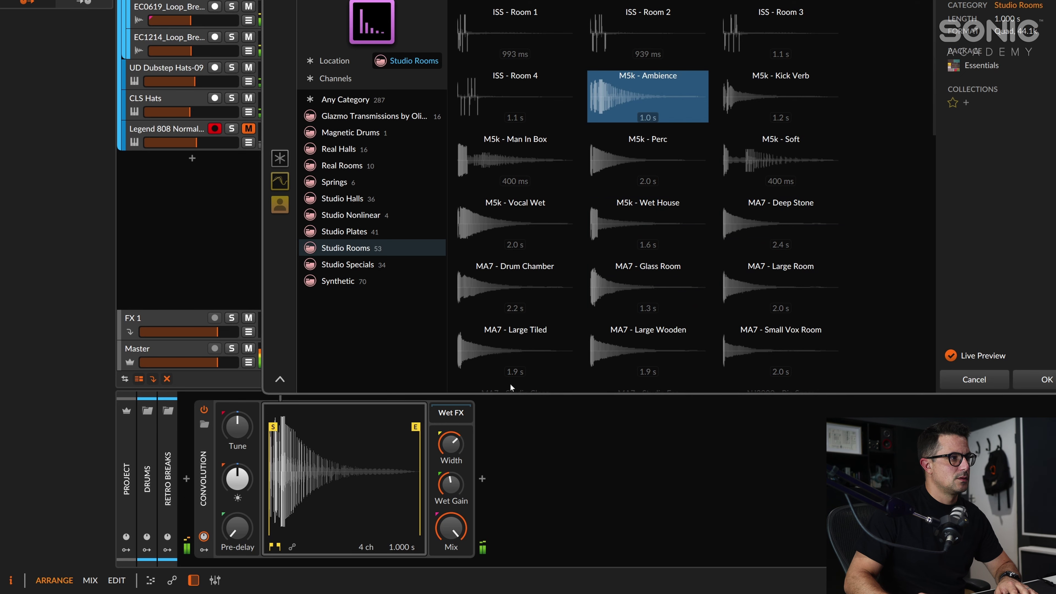
Step: Turn the Convolution's mix down to a low wet amount and confirm the impulse response choice
{"action": "left_click_drag", "start_coordinate": [446, 529], "coordinate": [446, 557]}
{"action": "left_click", "coordinate": [453, 534]}
{"action": "left_click_drag", "start_coordinate": [449, 522], "coordinate": [452, 528]}
{"action": "key", "text": "Return"}
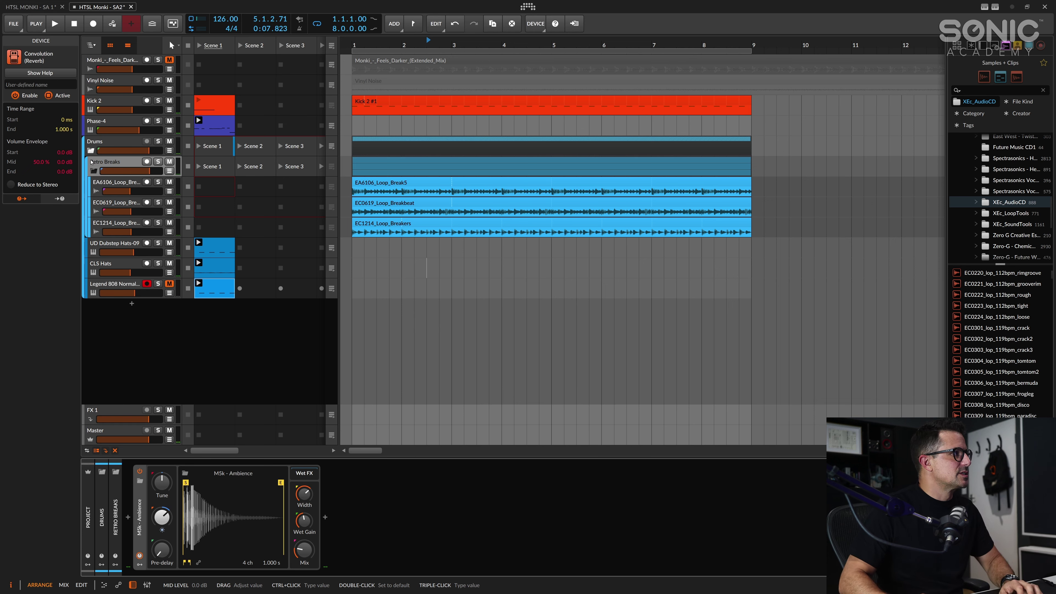
Step: Start playback and open the ADPTR MetricAB plug-in window from the Master track's device chain
{"action": "key", "text": "space"}
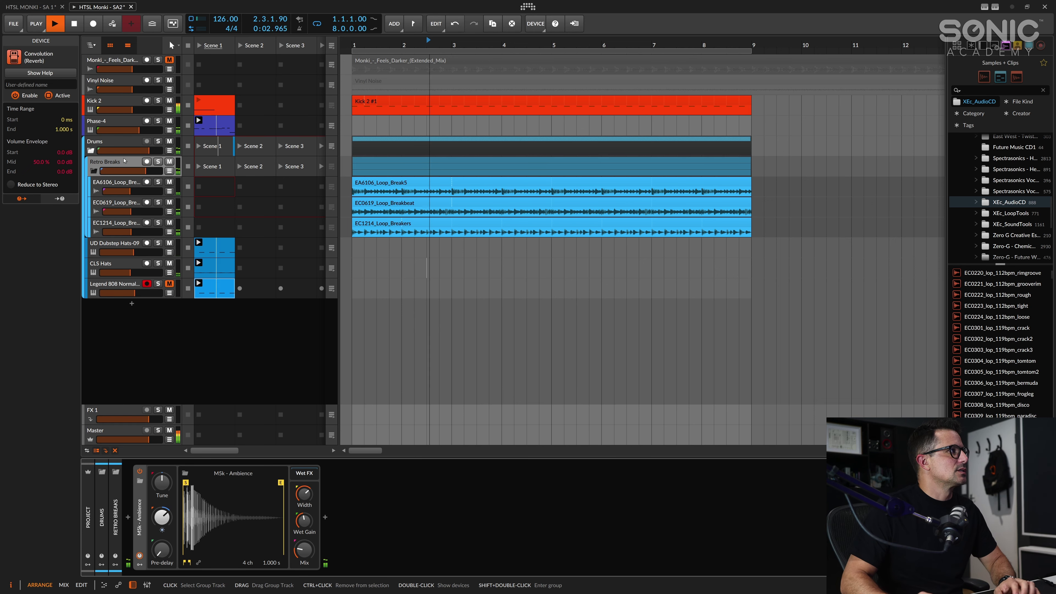
{"action": "key", "text": "d"}
{"action": "left_click", "coordinate": [113, 554]}
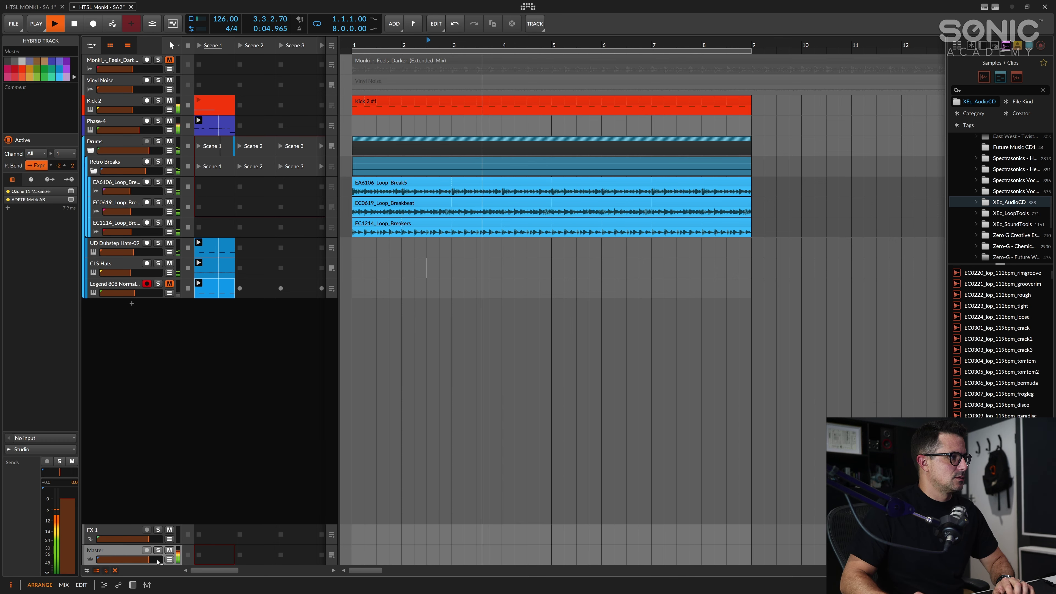
{"action": "key", "text": "d"}
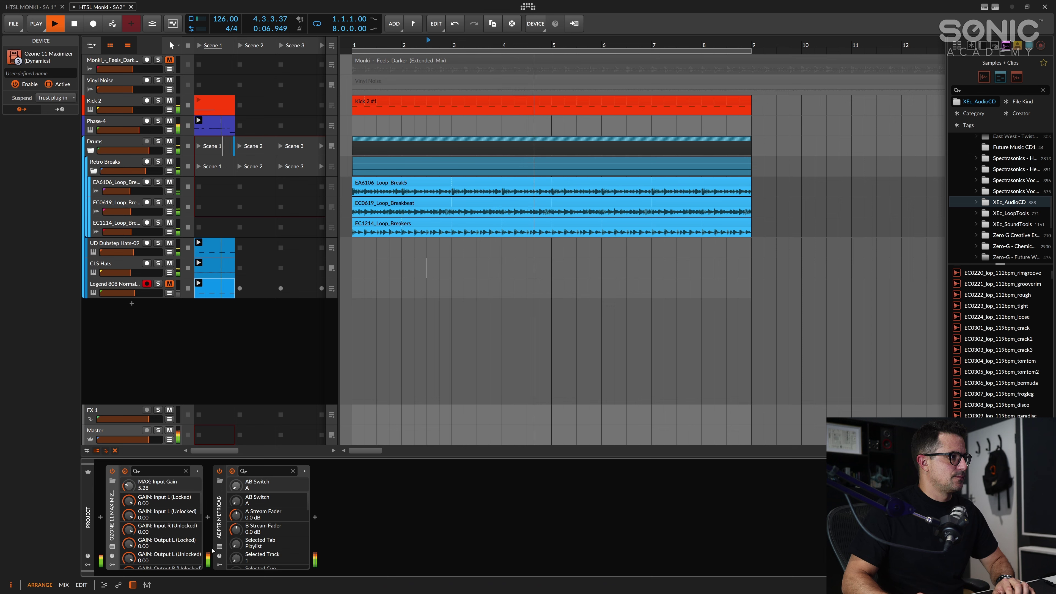
{"action": "left_click", "coordinate": [219, 546]}
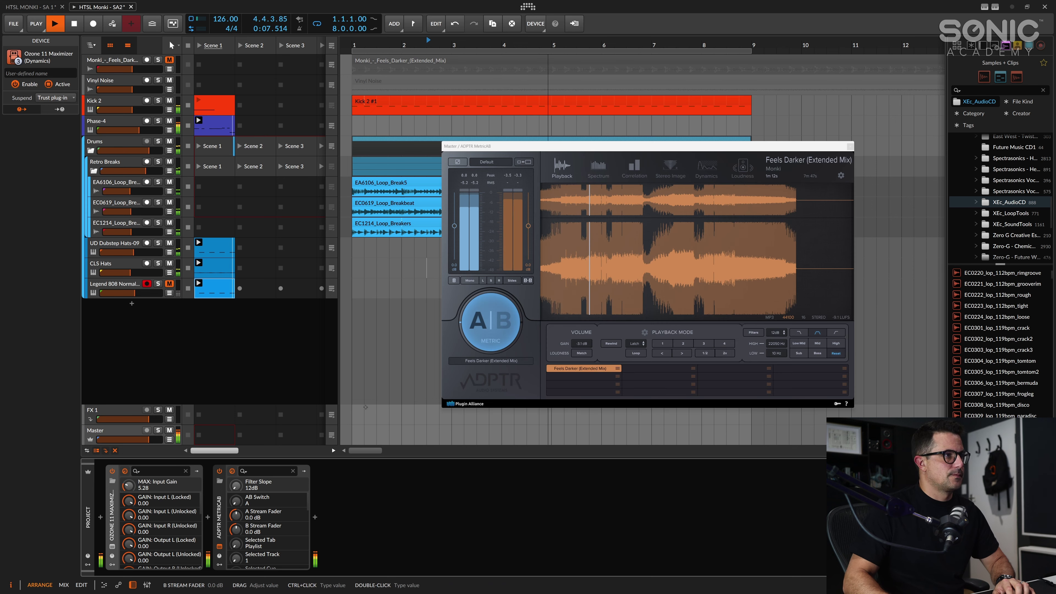
Step: Compare the mix with the Feels Darker reference by switching between A and B, including from an earlier point in the reference, and stop playback
{"action": "left_click", "coordinate": [505, 321]}
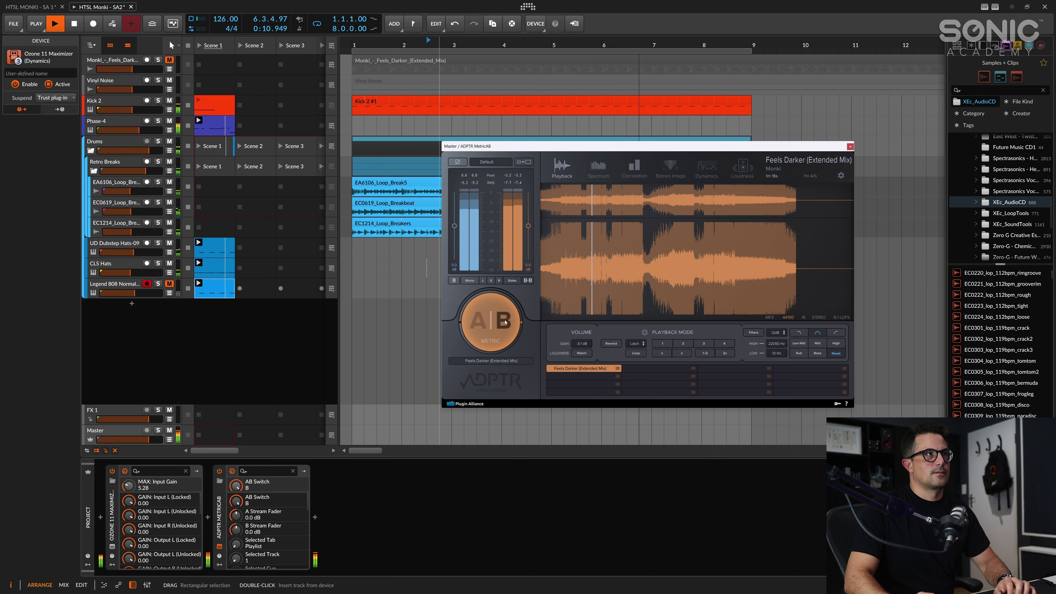
{"action": "left_click", "coordinate": [505, 322]}
{"action": "left_click", "coordinate": [496, 324]}
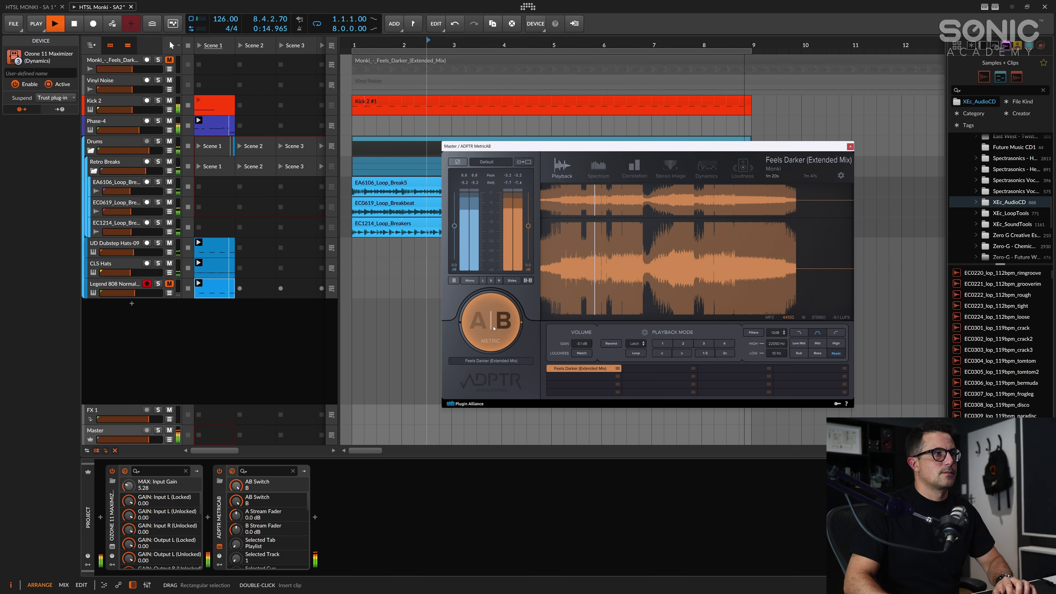
{"action": "left_click", "coordinate": [570, 285]}
{"action": "key", "text": "space"}
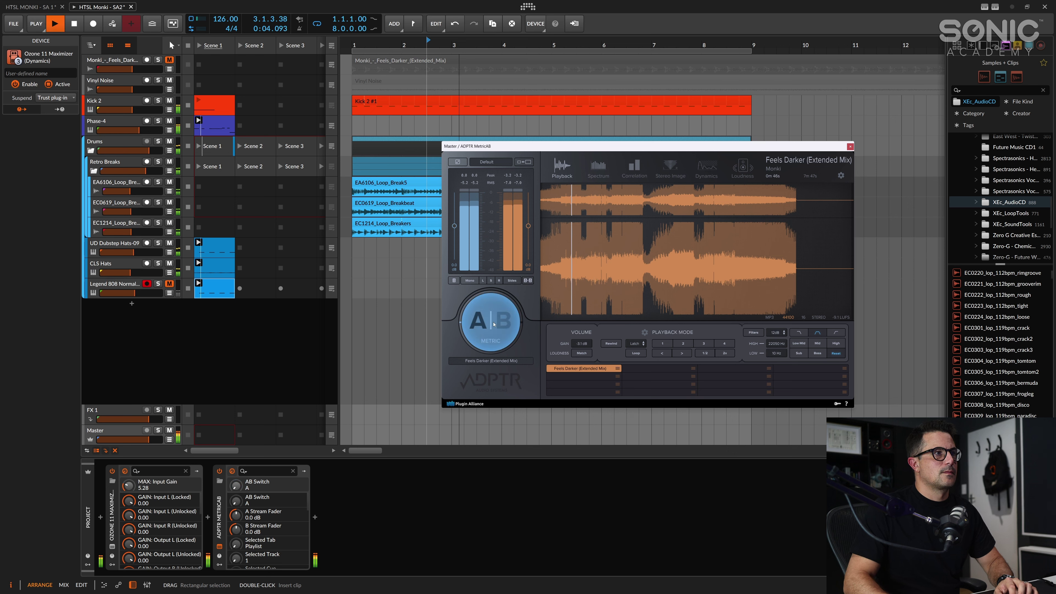
{"action": "left_click", "coordinate": [494, 324]}
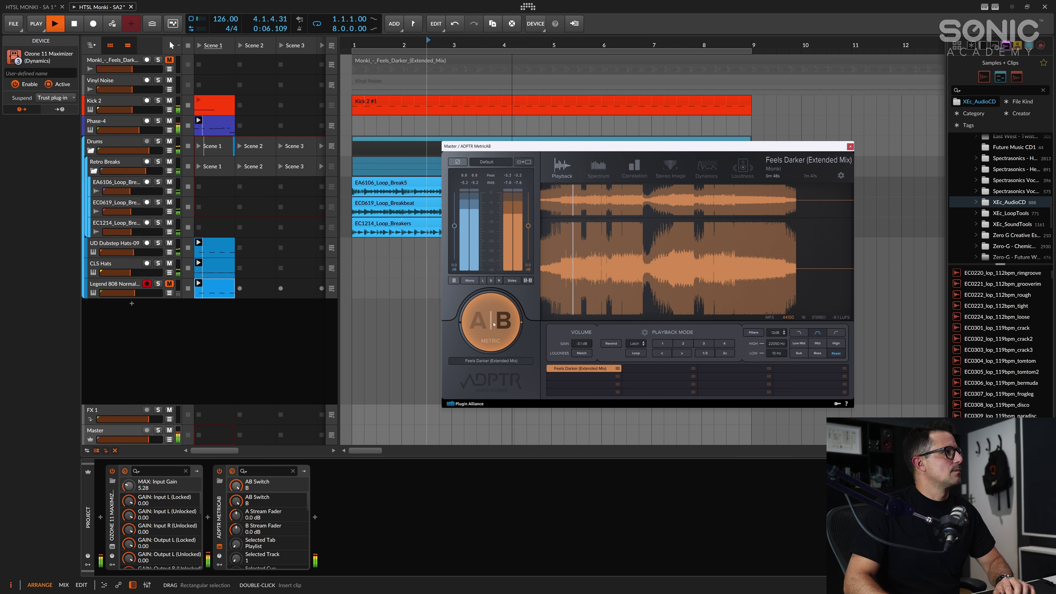
{"action": "left_click", "coordinate": [493, 325]}
{"action": "key", "text": "space"}
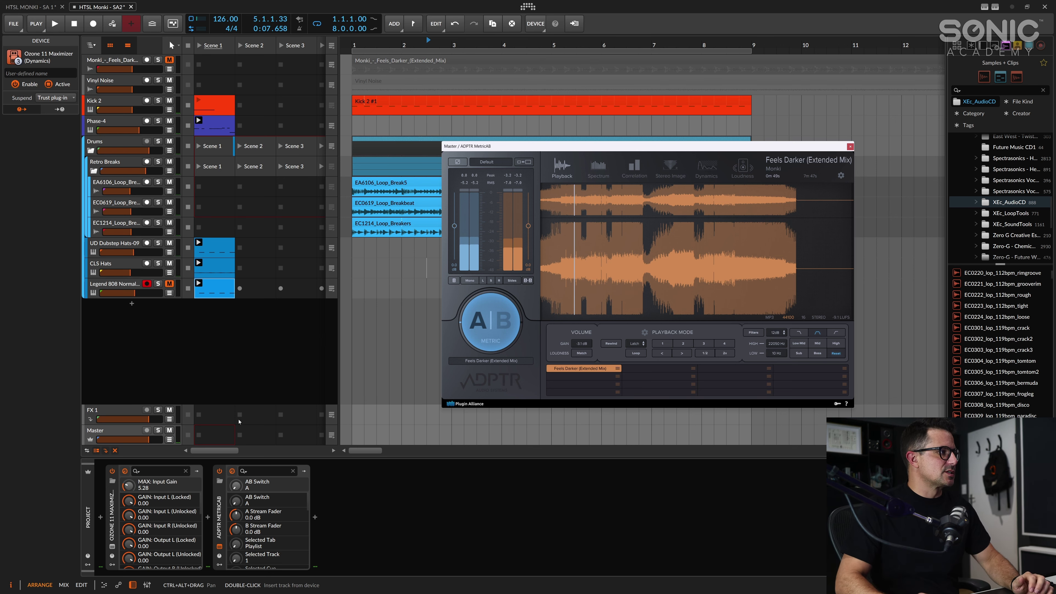
Step: Bring up the Retro Breaks group's device chain
{"action": "left_click", "coordinate": [90, 161]}
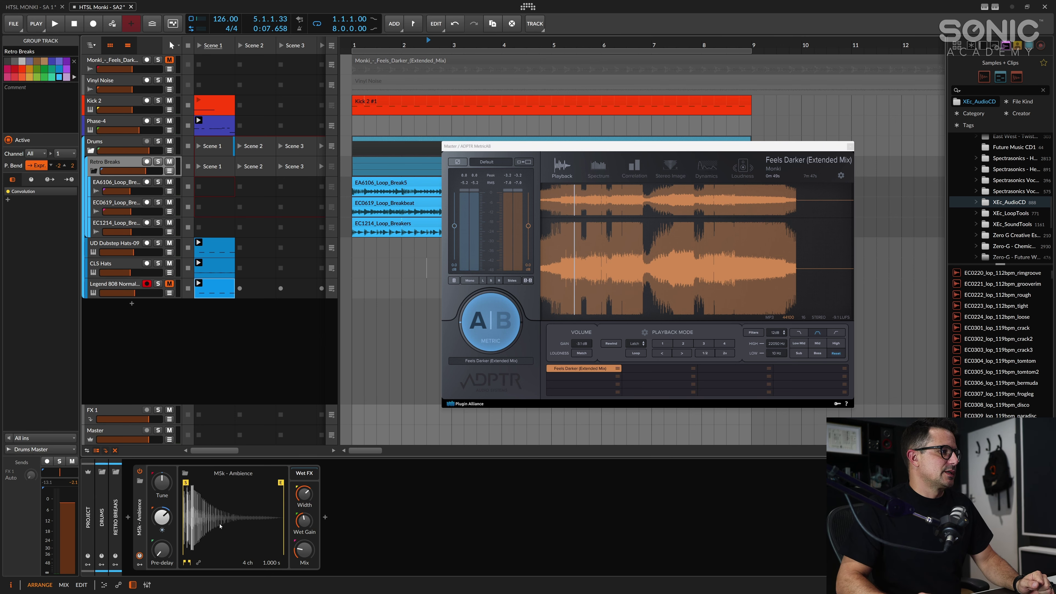